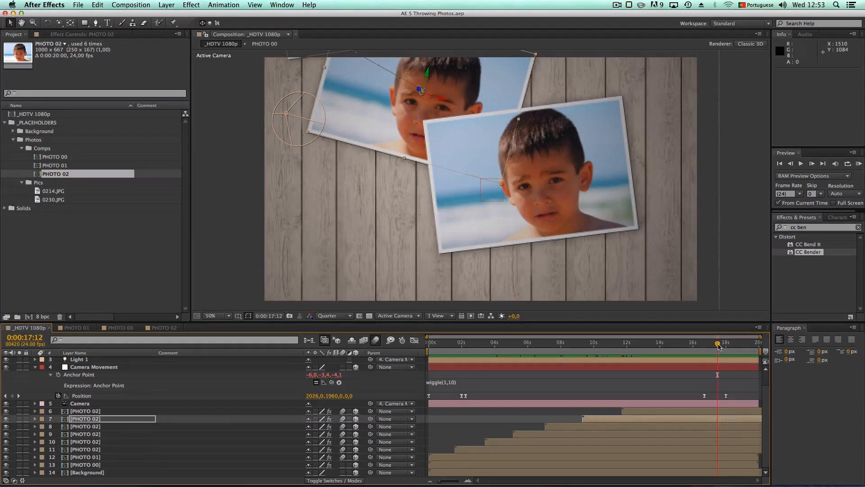
At 0:00:16:17, duplicate the Background layer and move one copy horizontally to X 5232, beside the original's right edge
{"action": "left_click_drag", "start_coordinate": [718, 344], "coordinate": [705, 345]}
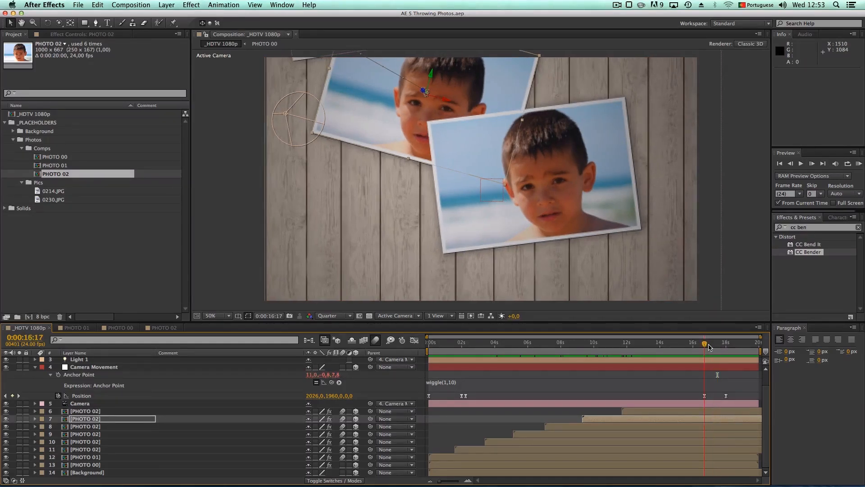
{"action": "scroll", "coordinate": [656, 248], "scroll_direction": "down", "scroll_amount": 2}
{"action": "scroll", "coordinate": [656, 249], "scroll_direction": "down", "scroll_amount": 1}
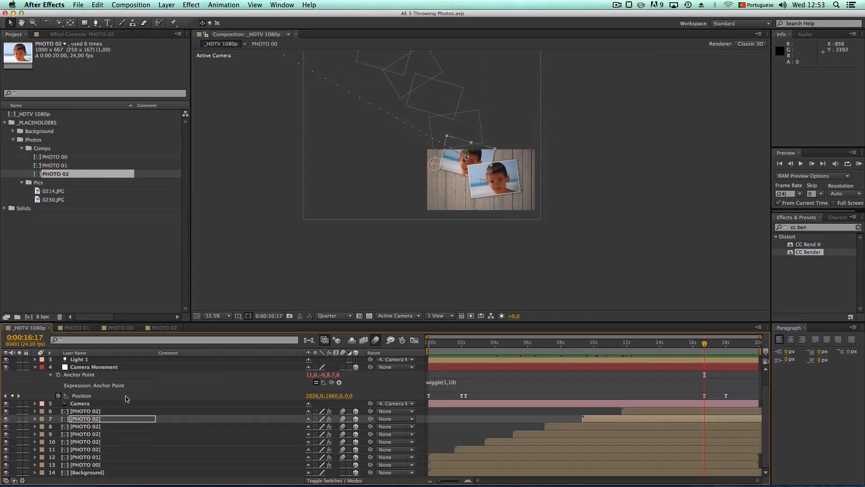
{"action": "left_click", "coordinate": [104, 472]}
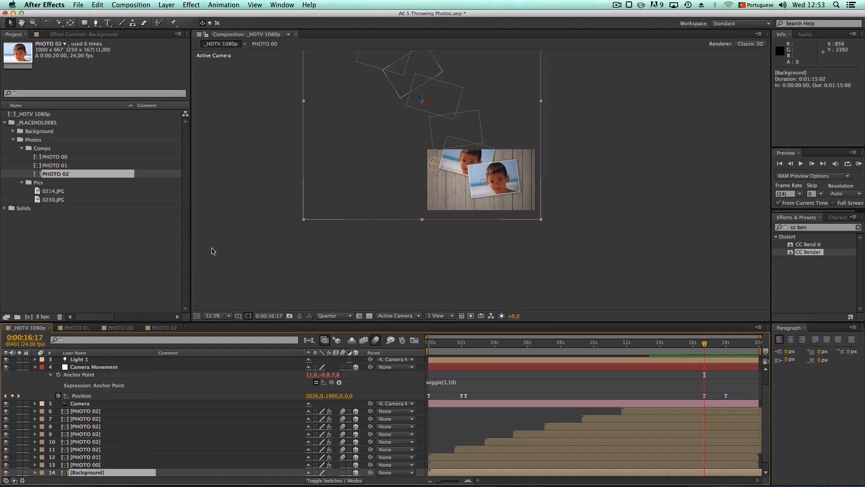
{"action": "left_click_drag", "start_coordinate": [429, 105], "coordinate": [668, 110]}
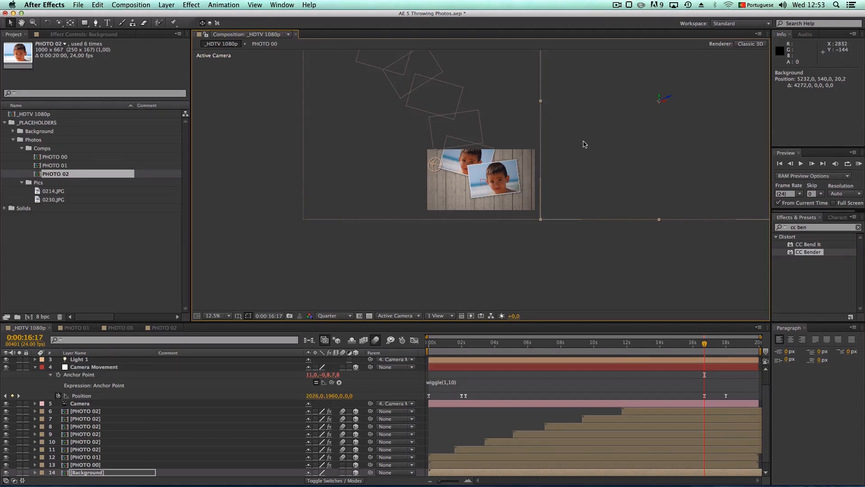
{"action": "key", "text": "period"}
{"action": "key", "text": "period"}
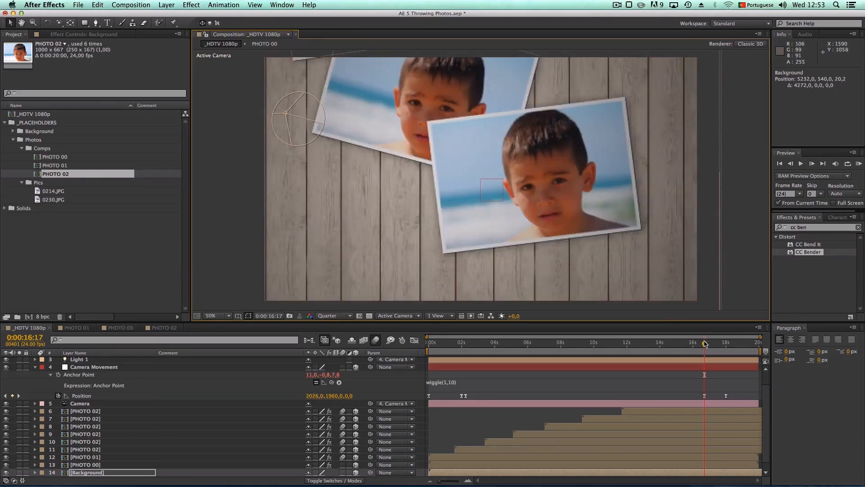
Move the Camera Movement null horizontally to X 2844 at 0:00:16:17, centring the view near the seam between the backgrounds
{"action": "left_click", "coordinate": [704, 342]}
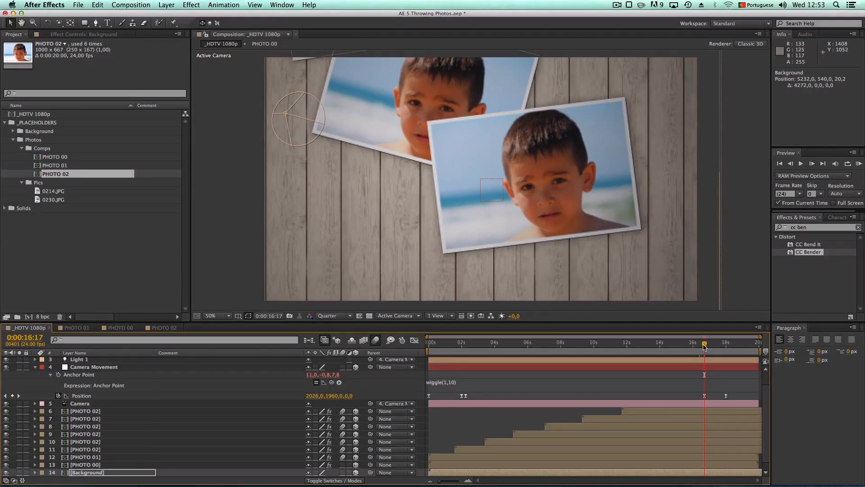
{"action": "left_click", "coordinate": [103, 368]}
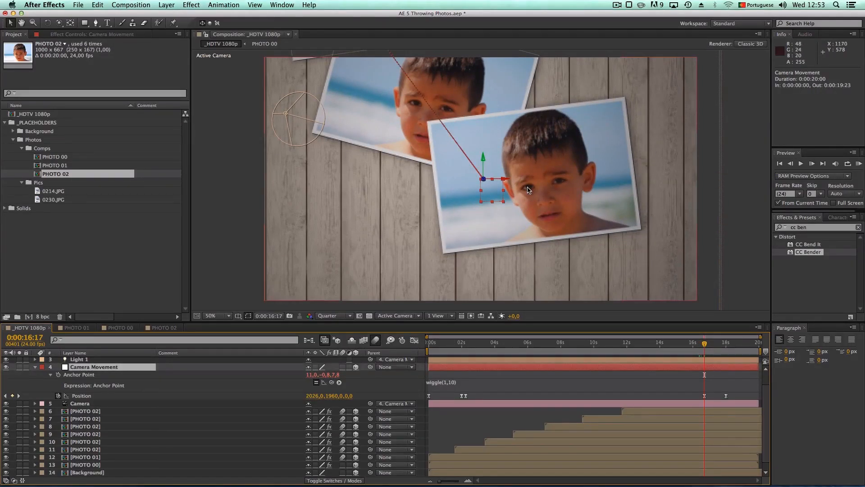
{"action": "left_click_drag", "start_coordinate": [505, 180], "coordinate": [688, 174]}
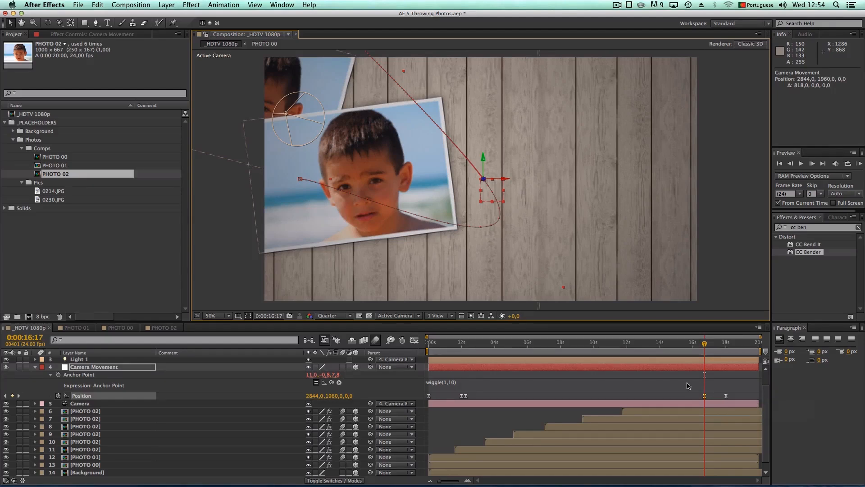
Shift the right-hand Background copy (layer 14) to X 5248 and inspect its seam with the original
{"action": "left_click", "coordinate": [94, 473]}
{"action": "scroll", "coordinate": [103, 465], "scroll_direction": "down", "scroll_amount": 1}
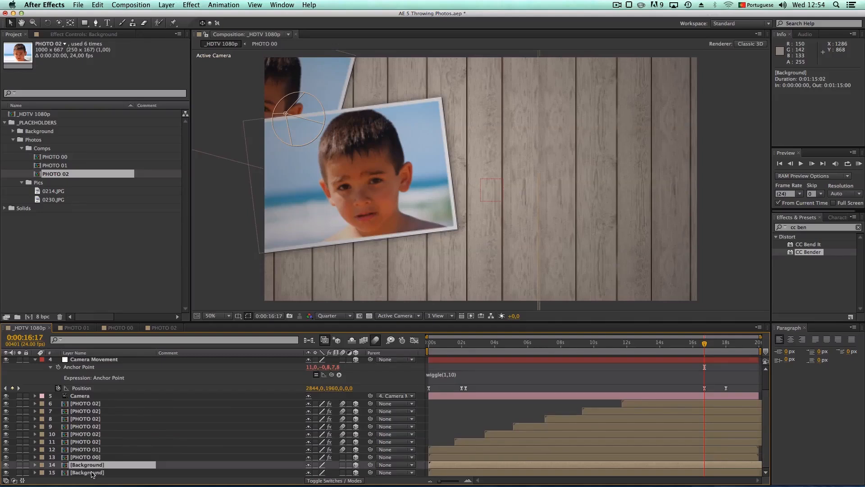
{"action": "left_click", "coordinate": [92, 473]}
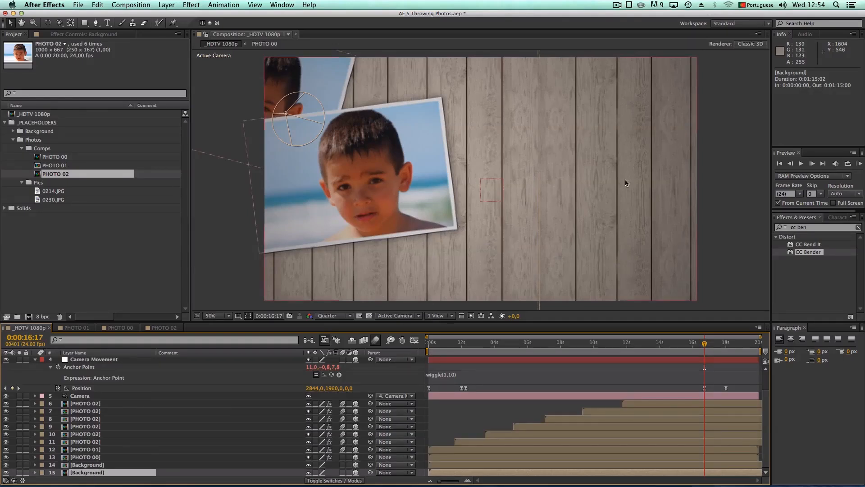
{"action": "scroll", "coordinate": [624, 184], "scroll_direction": "down", "scroll_amount": 4}
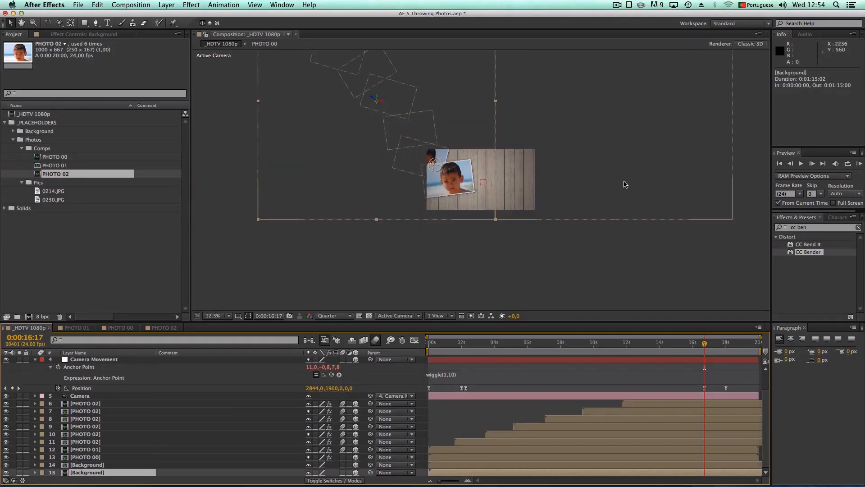
{"action": "left_click", "coordinate": [95, 466]}
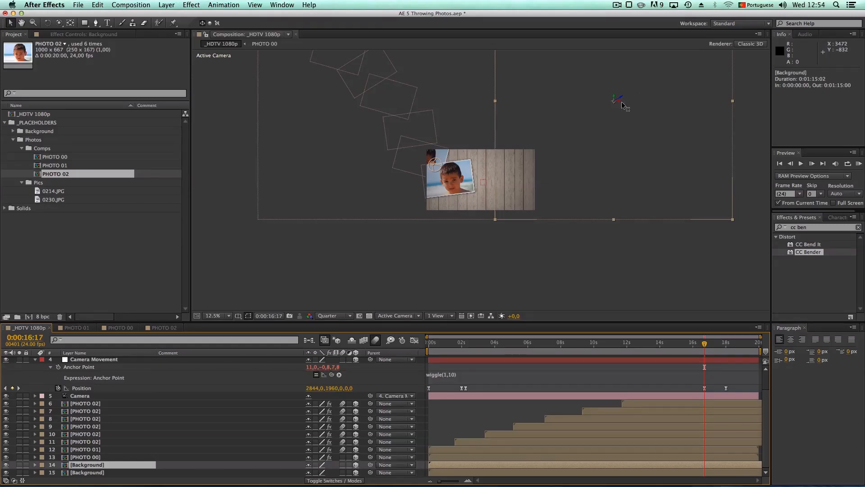
{"action": "left_click_drag", "start_coordinate": [622, 105], "coordinate": [623, 106]}
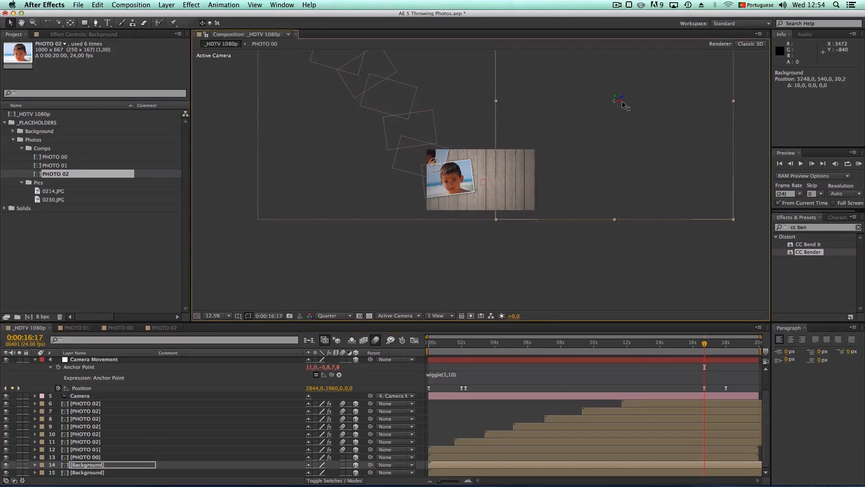
{"action": "key", "text": "period"}
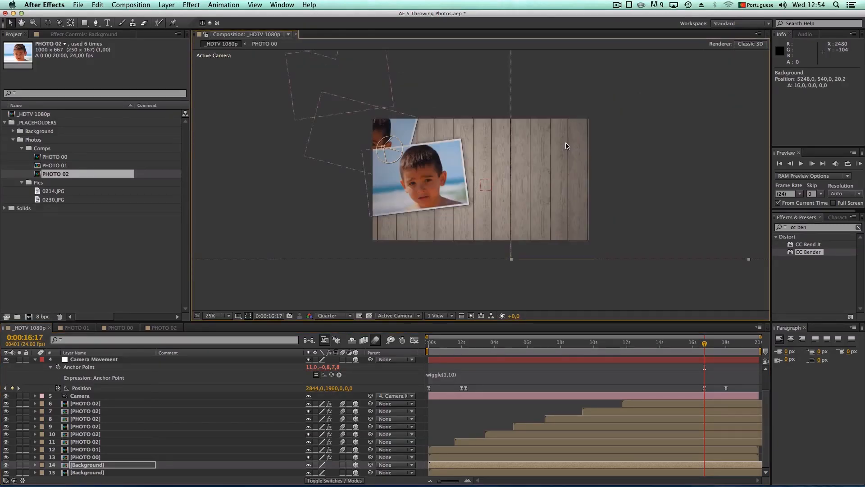
{"action": "key", "text": "period"}
Try the right-hand Background copy at X 5240, return it to X 5248, and inspect the seam
{"action": "key", "text": "comma"}
{"action": "key", "text": "comma"}
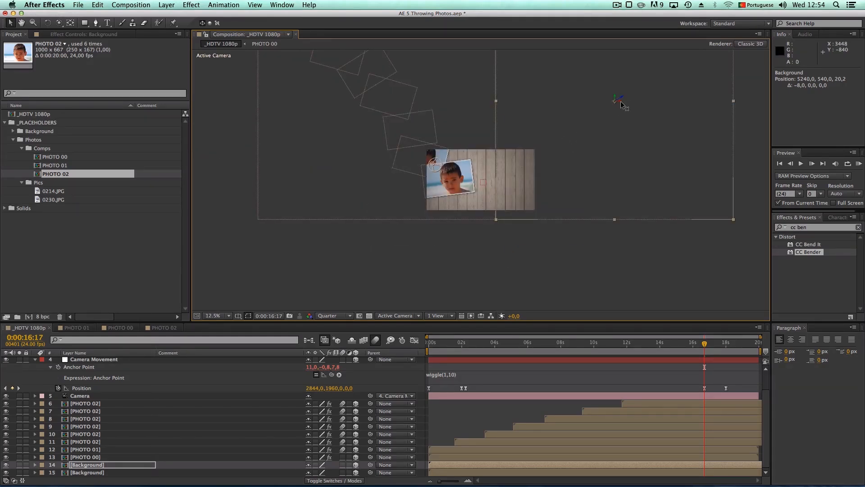
{"action": "left_click_drag", "start_coordinate": [621, 105], "coordinate": [622, 105]}
{"action": "key", "text": "period"}
{"action": "key", "text": "period"}
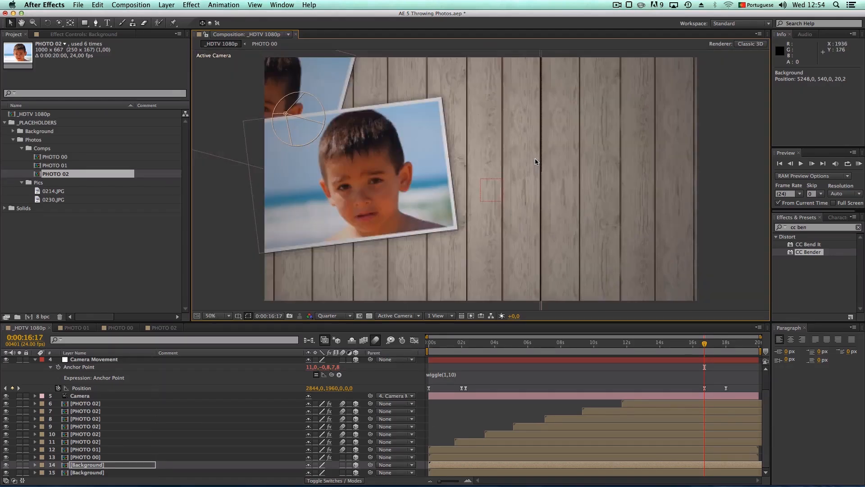
{"action": "key", "text": "comma"}
{"action": "left_click", "coordinate": [400, 282]}
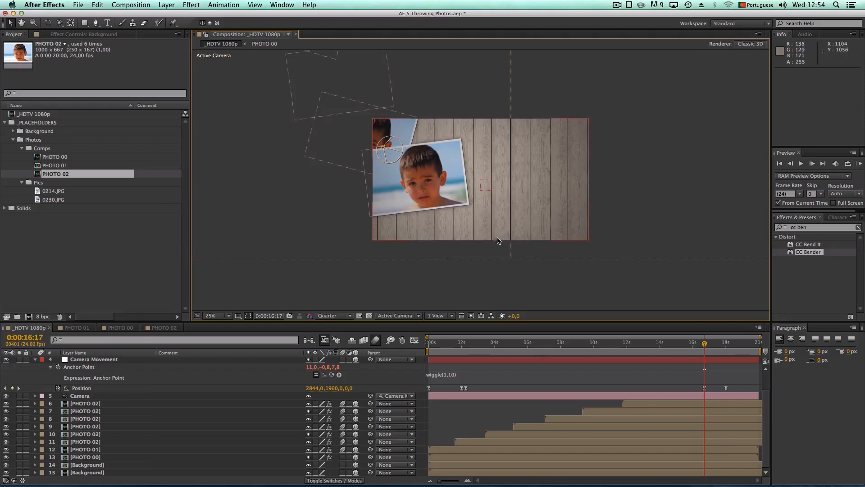
{"action": "key", "text": "period"}
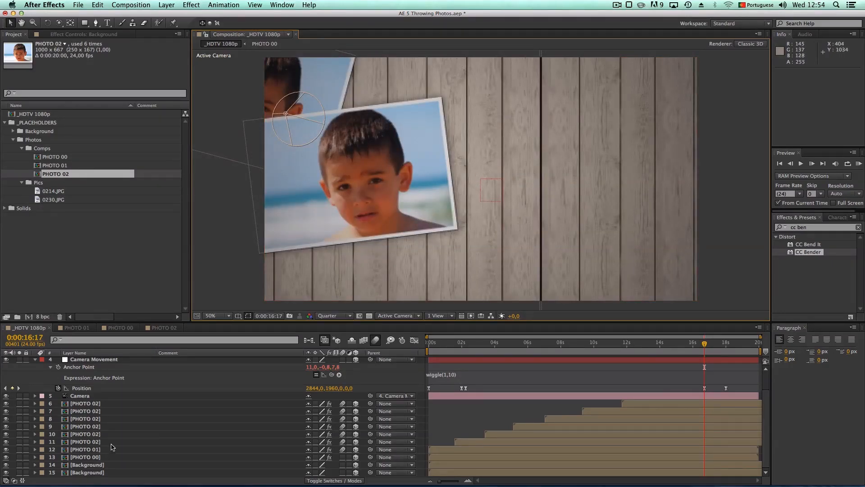
Nudge the right-hand Background copy (layer 14) horizontally to X 5246 to refine the plank alignment at the seam
{"action": "left_click", "coordinate": [97, 464]}
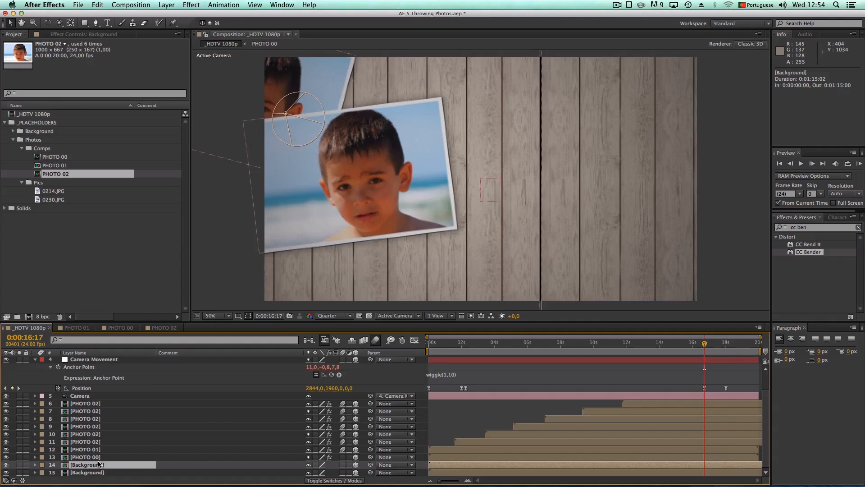
{"action": "key", "text": "Left"}
{"action": "key", "text": "Left"}
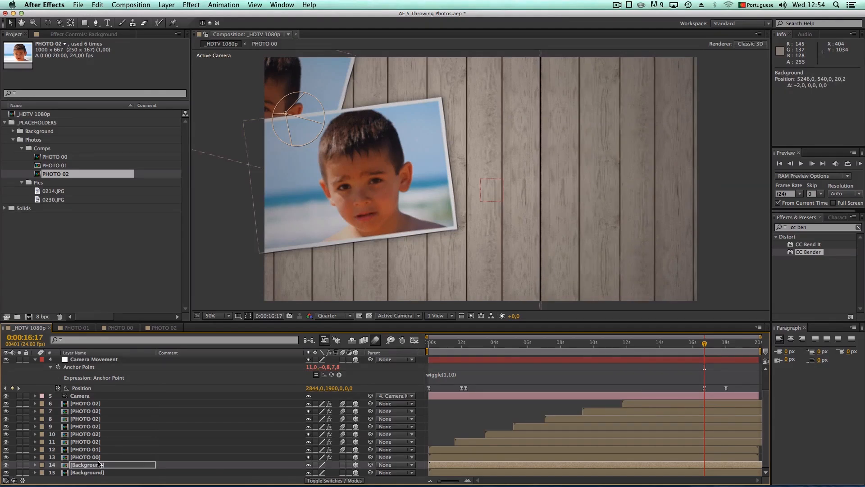
{"action": "key", "text": "Left"}
{"action": "key", "text": "Left"}
{"action": "key", "text": "Right"}
{"action": "key", "text": "Right"}
Inspect the background seam at Full preview resolution and set the resolution back to Quarter
{"action": "left_click", "coordinate": [344, 319]}
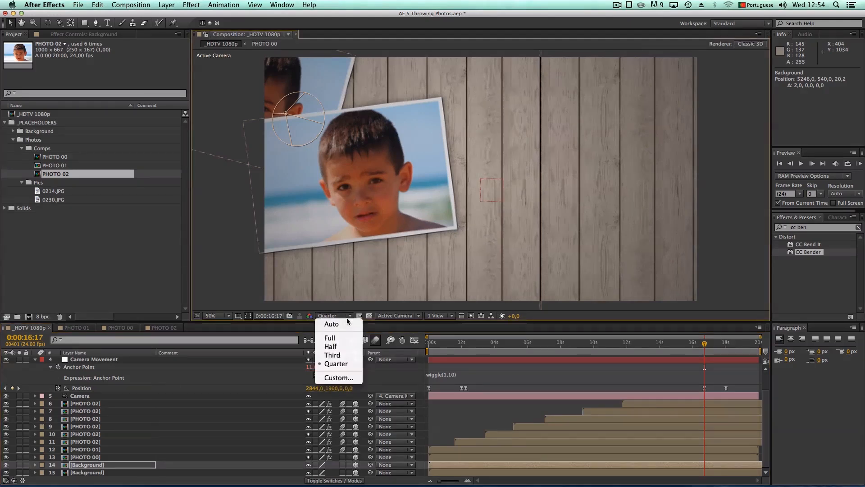
{"action": "left_click", "coordinate": [332, 337]}
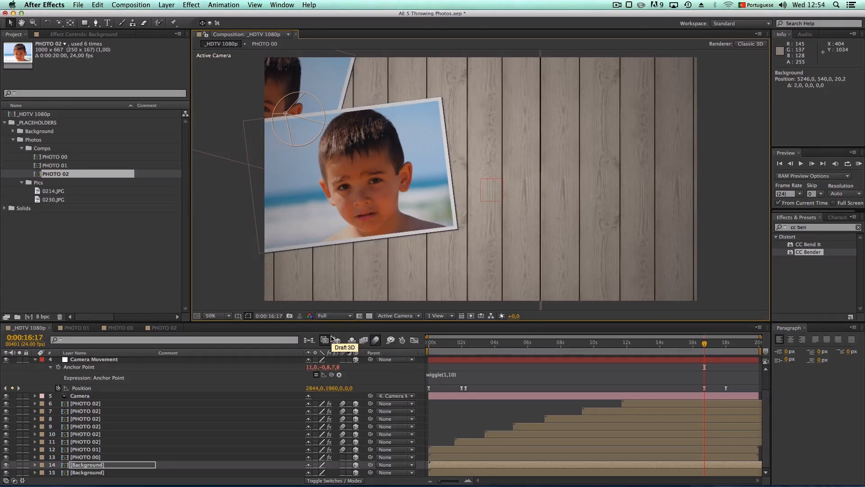
{"action": "left_click", "coordinate": [332, 338]}
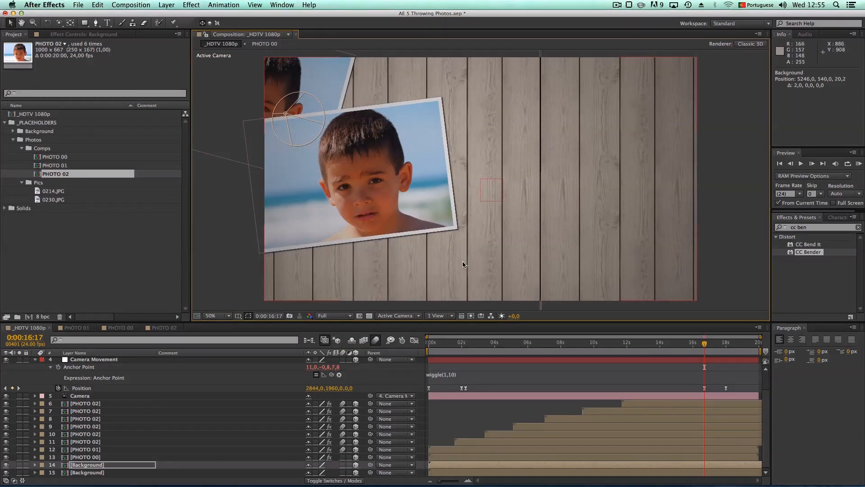
{"action": "left_click", "coordinate": [324, 340]}
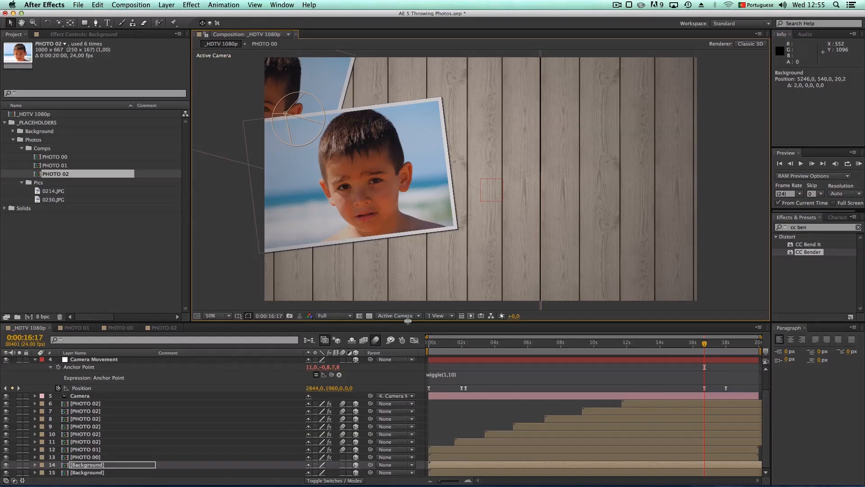
{"action": "left_click", "coordinate": [334, 315]}
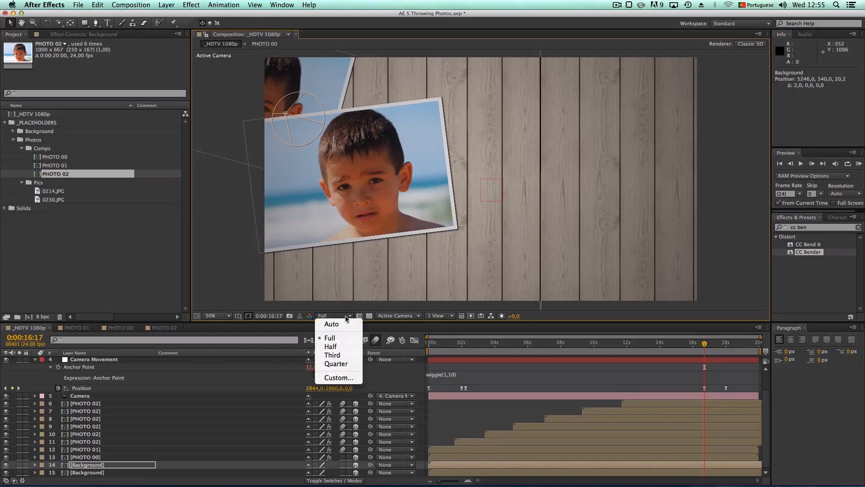
{"action": "left_click", "coordinate": [340, 363]}
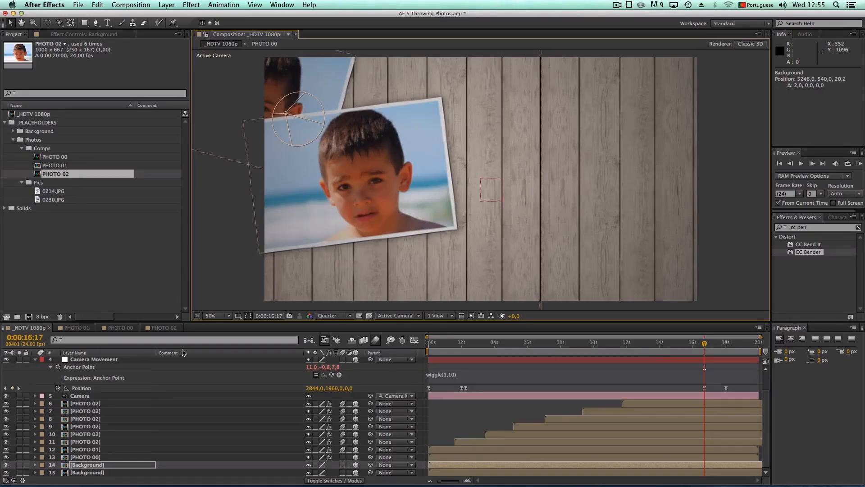
Move the Camera Movement null at 0:00:16:17 across the extended background to about X 5028, Y 1970
{"action": "left_click", "coordinate": [118, 360]}
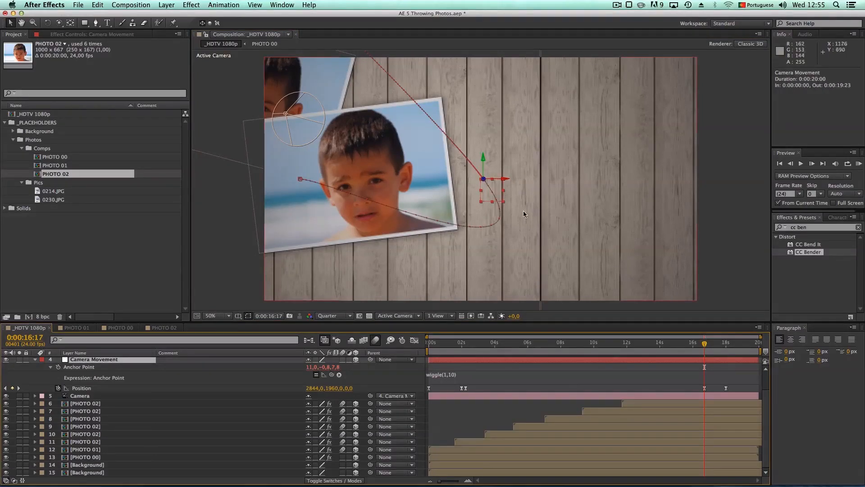
{"action": "left_click_drag", "start_coordinate": [504, 182], "coordinate": [822, 179]}
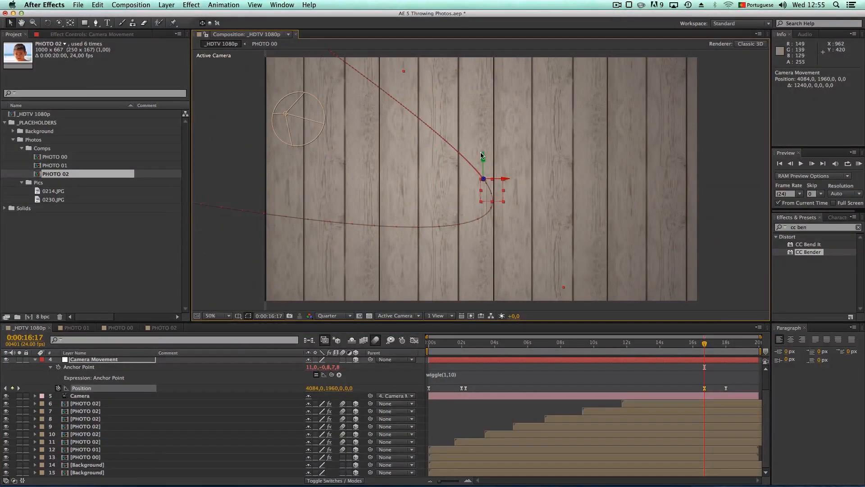
{"action": "left_click_drag", "start_coordinate": [483, 159], "coordinate": [723, 167]}
{"action": "mouse_move", "coordinate": [704, 345]}
{"action": "left_mouse_down"}
{"action": "mouse_move", "coordinate": [629, 354]}
{"action": "mouse_move", "coordinate": [705, 351]}
{"action": "left_mouse_up"}
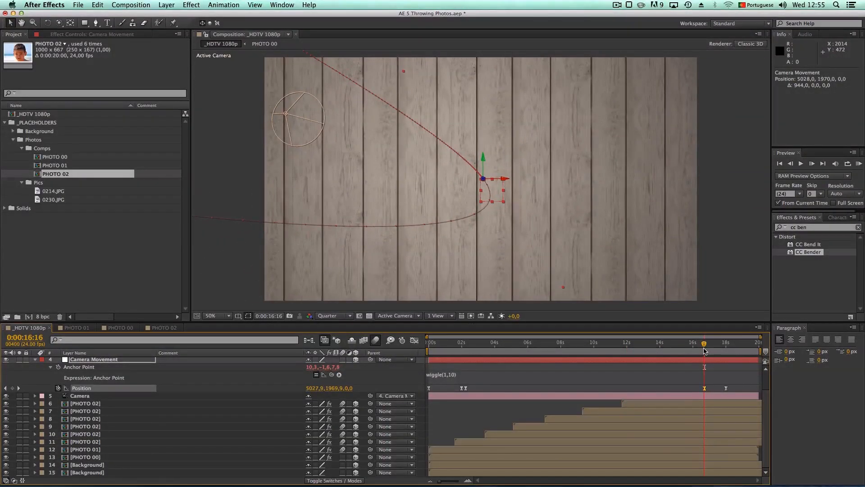
Copy and delete the Camera Movement layer's last Position keyframe at 0:00:18:00
{"action": "left_click", "coordinate": [725, 388]}
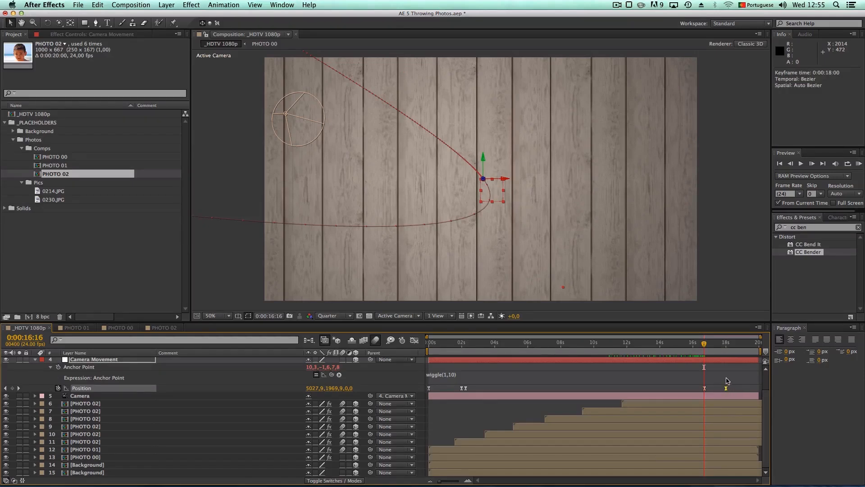
{"action": "key", "text": "super+c"}
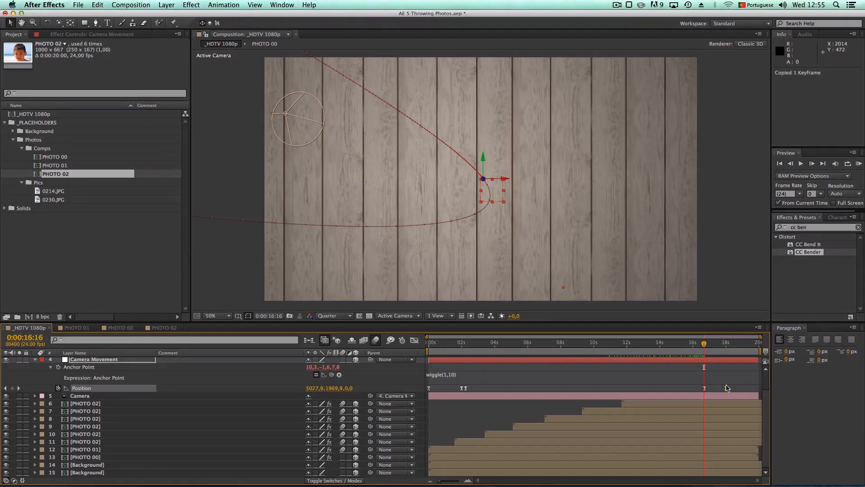
{"action": "left_click", "coordinate": [726, 388]}
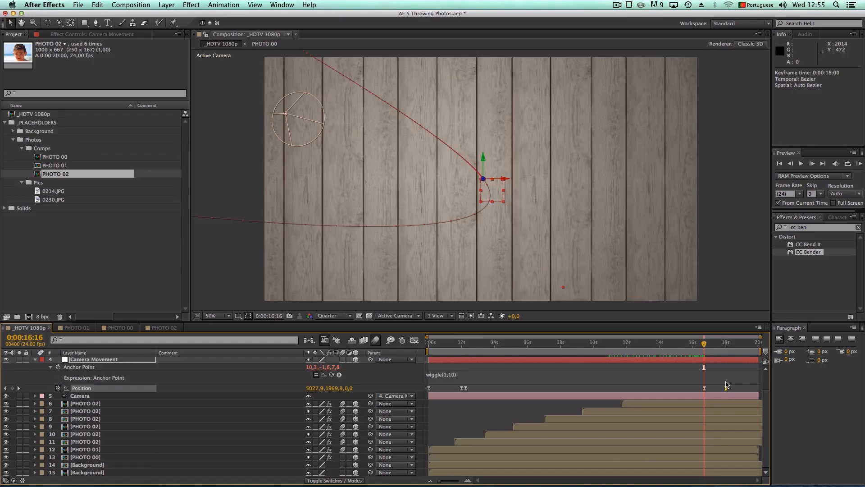
{"action": "key", "text": "Delete"}
Scrub back to 0:00:10:18 and examine the camera's motion path across the two backgrounds and the thrown photos
{"action": "left_click_drag", "start_coordinate": [699, 347], "coordinate": [658, 346]}
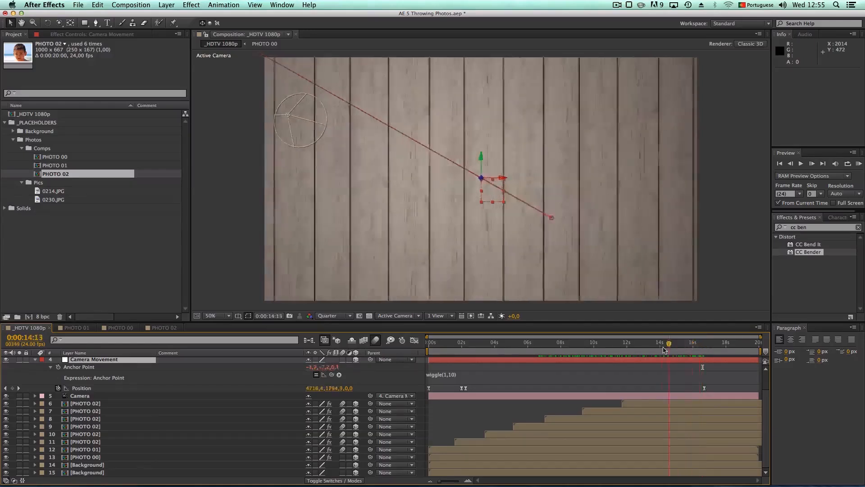
{"action": "key", "text": "comma"}
{"action": "key", "text": "comma"}
{"action": "key", "text": "comma"}
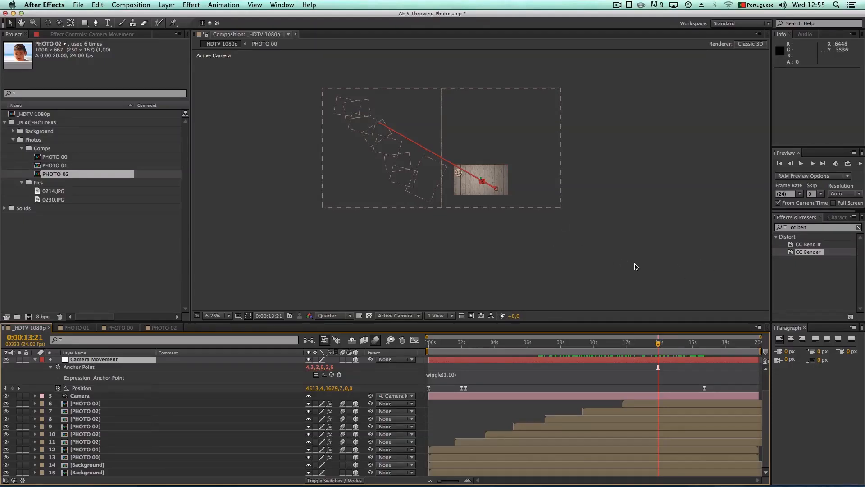
{"action": "left_click_drag", "start_coordinate": [659, 346], "coordinate": [606, 346]}
{"action": "key", "text": "period"}
{"action": "key", "text": "period"}
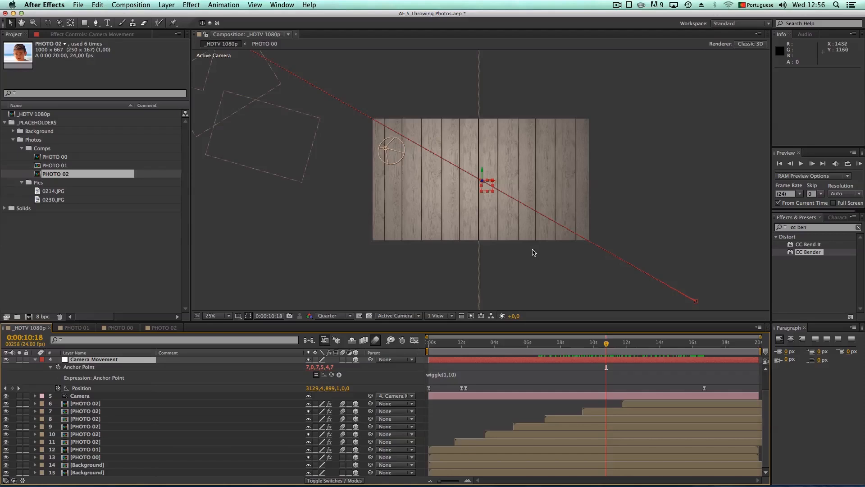
Open the Background composition and add a red solid of 4280 x 4280 px above Background.jpg
{"action": "left_click", "coordinate": [14, 131]}
{"action": "double_click", "coordinate": [49, 139]}
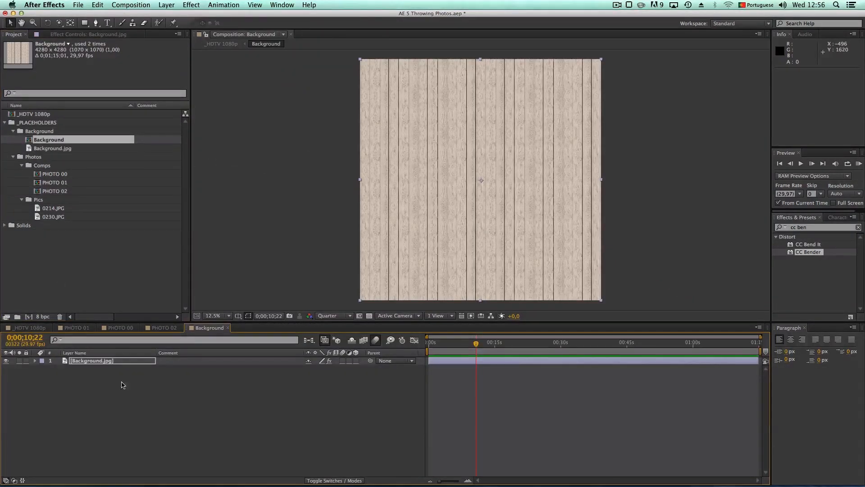
{"action": "left_click", "coordinate": [121, 384]}
{"action": "right_click", "coordinate": [131, 384]}
{"action": "mouse_move", "coordinate": [149, 390]}
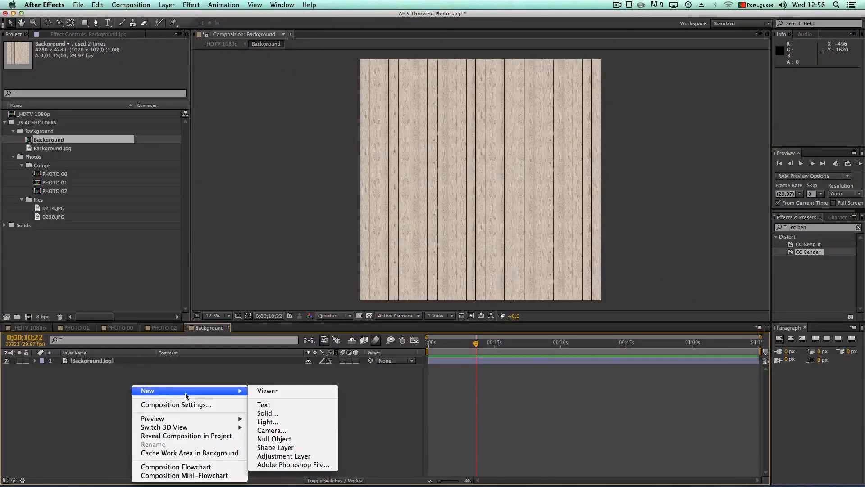
{"action": "left_click", "coordinate": [266, 412]}
{"action": "left_click", "coordinate": [427, 307]}
{"action": "left_click", "coordinate": [138, 210]}
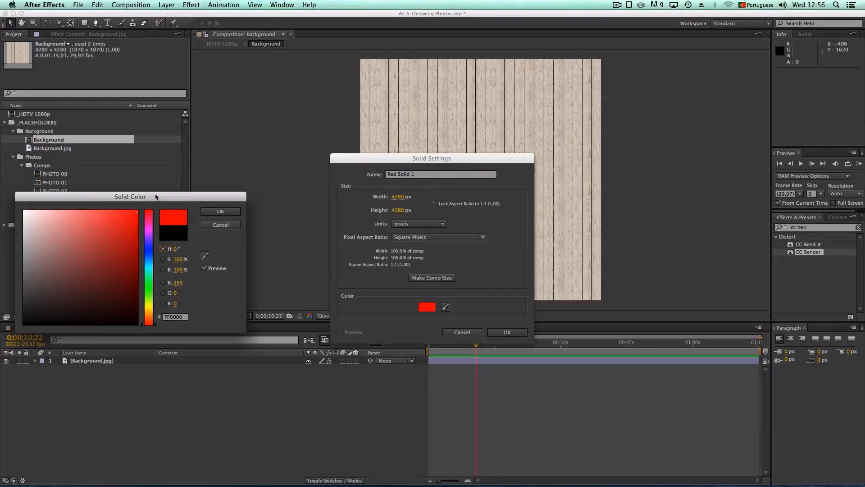
{"action": "left_click", "coordinate": [206, 212]}
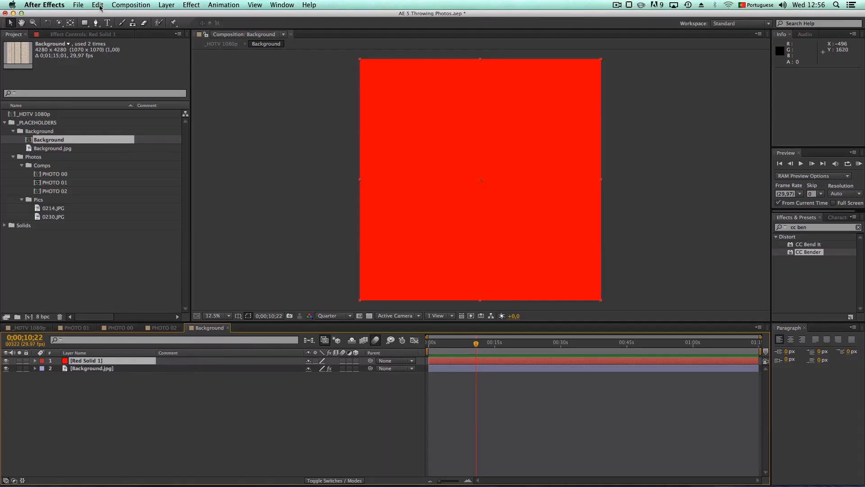
Change the red solid's color to a deep red in its solid settings
{"action": "left_click", "coordinate": [165, 5]}
{"action": "left_click", "coordinate": [180, 24]}
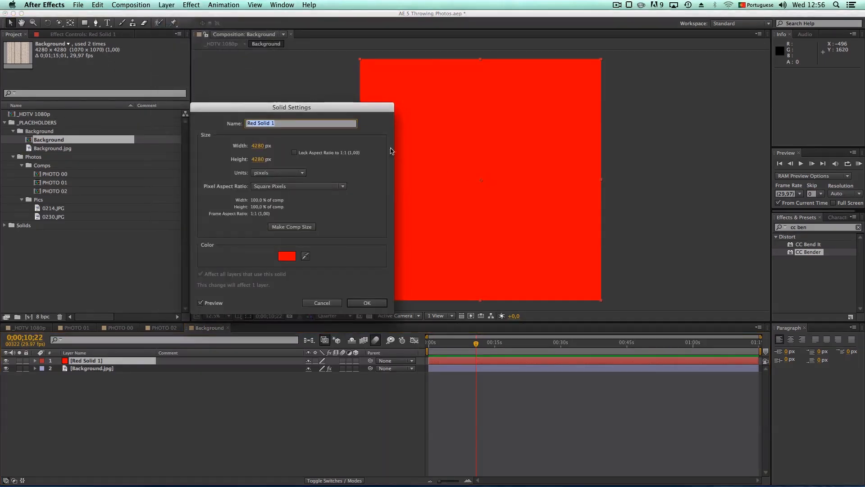
{"action": "left_click", "coordinate": [287, 257]}
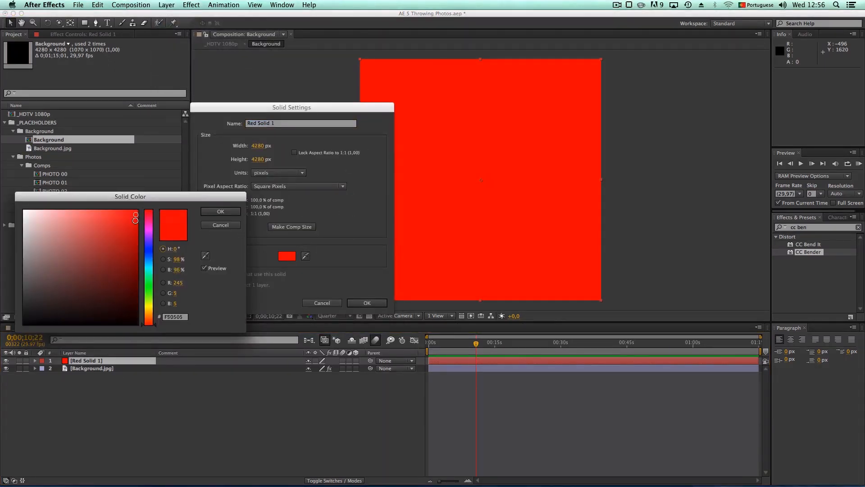
{"action": "left_click", "coordinate": [135, 259]}
{"action": "left_click", "coordinate": [226, 211]}
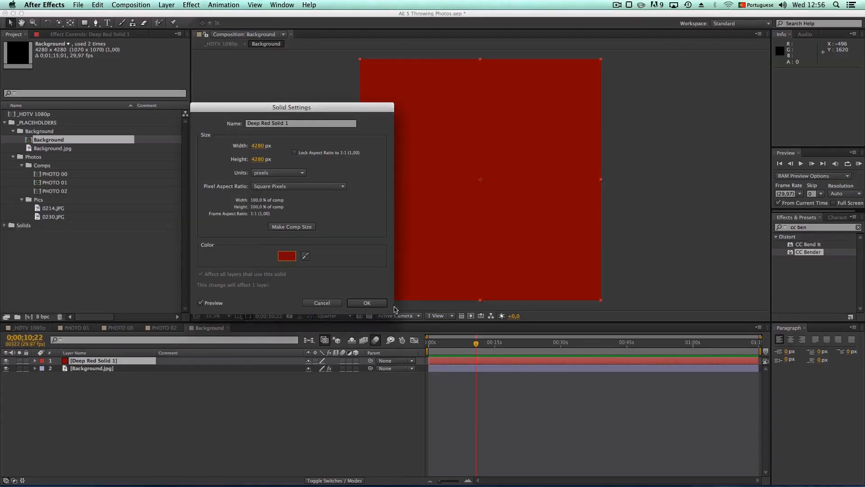
{"action": "left_click", "coordinate": [368, 302]}
In _HDTV 1080p, nudge the upper Background layer left to X 5234 to close the seam between the two backgrounds
{"action": "left_click", "coordinate": [31, 328]}
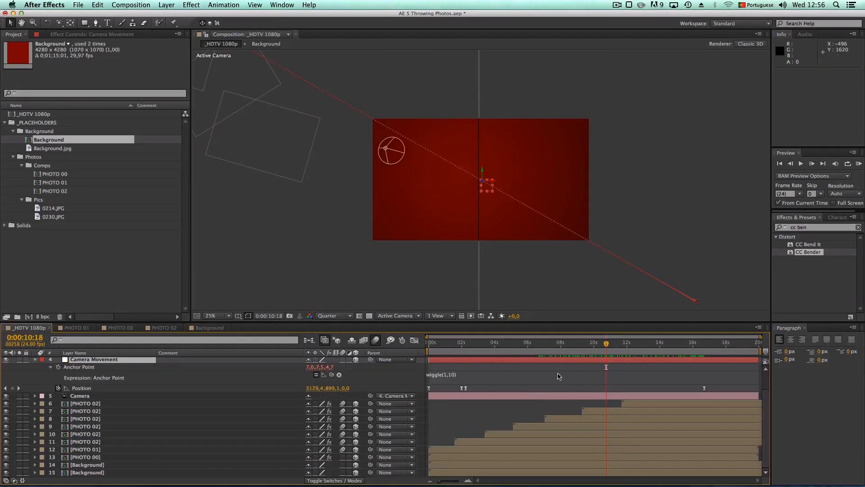
{"action": "left_click_drag", "start_coordinate": [607, 346], "coordinate": [589, 353]}
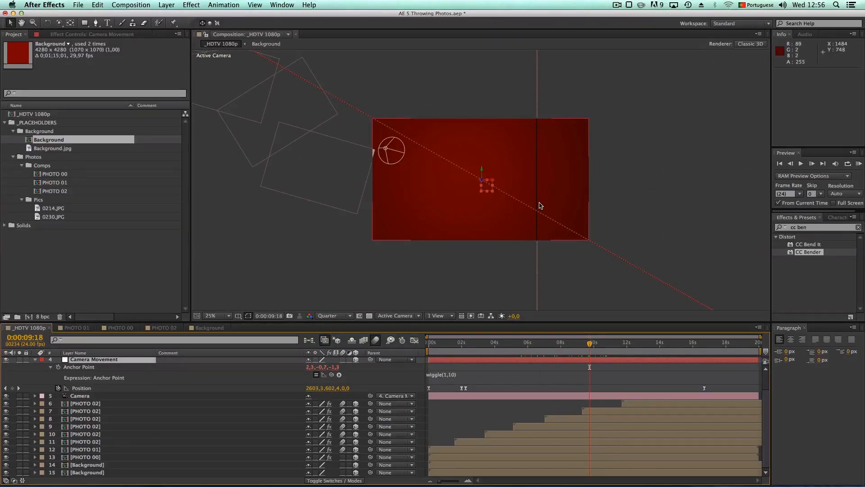
{"action": "left_click", "coordinate": [94, 466]}
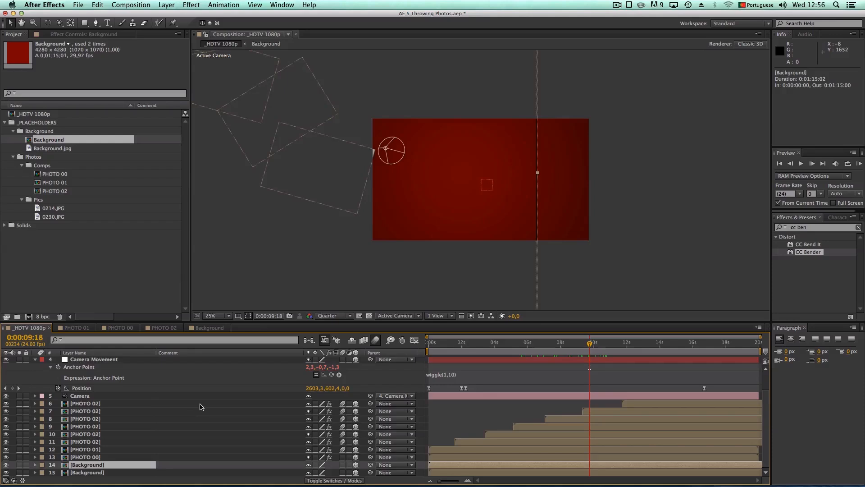
{"action": "key", "text": "Left"}
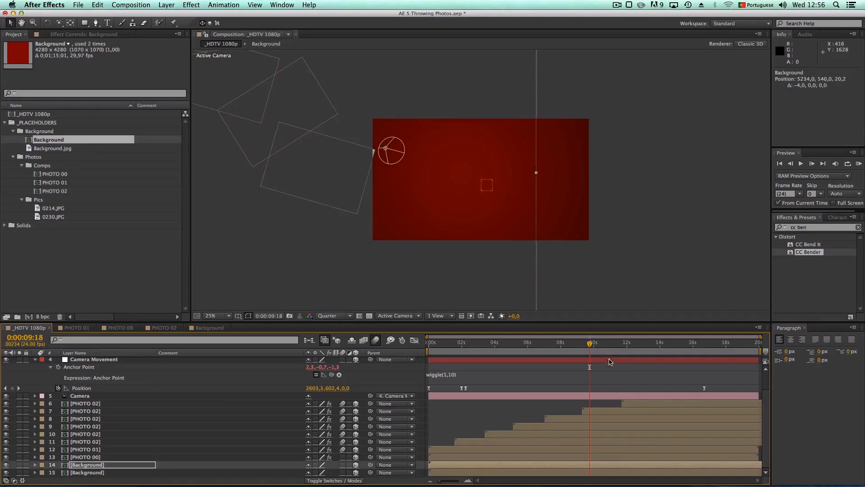
Paste the copied Position keyframe of Camera Movement at 0:00:16:17 and review the camera path back to 0:00:08:02
{"action": "left_click_drag", "start_coordinate": [594, 346], "coordinate": [510, 353]}
{"action": "left_click", "coordinate": [39, 377]}
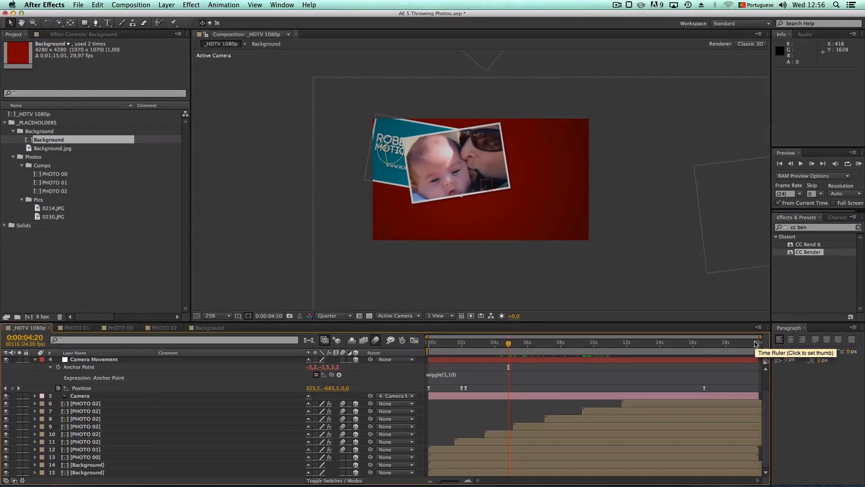
{"action": "left_click_drag", "start_coordinate": [510, 345], "coordinate": [705, 346]}
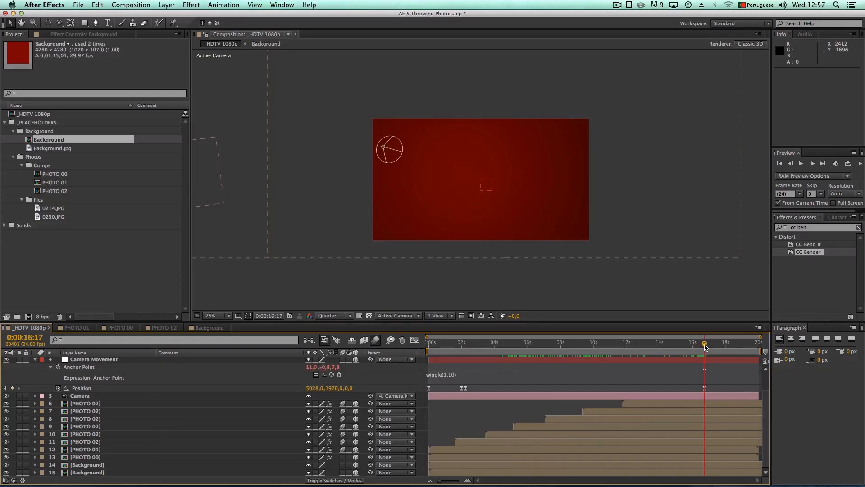
{"action": "left_click", "coordinate": [706, 388]}
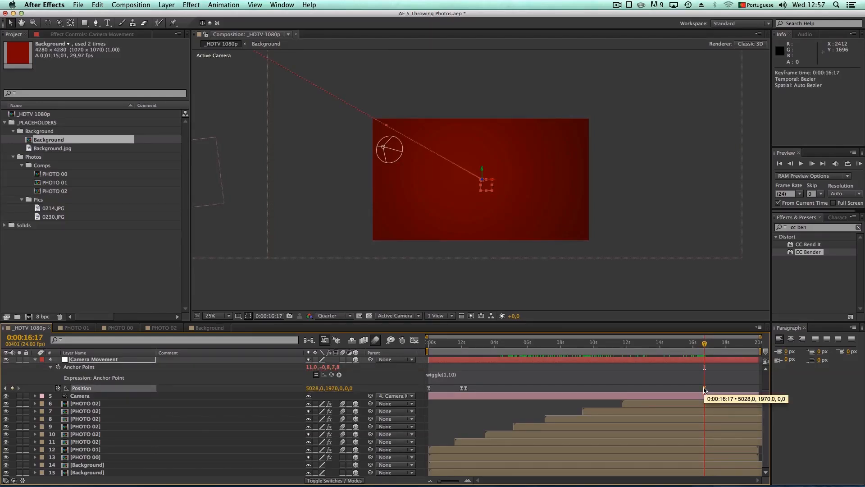
{"action": "key", "text": "super+v"}
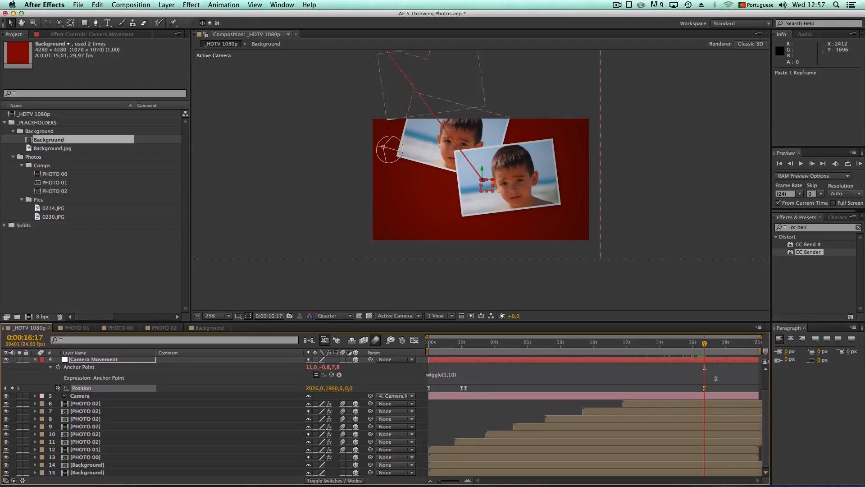
{"action": "left_click_drag", "start_coordinate": [705, 345], "coordinate": [559, 357]}
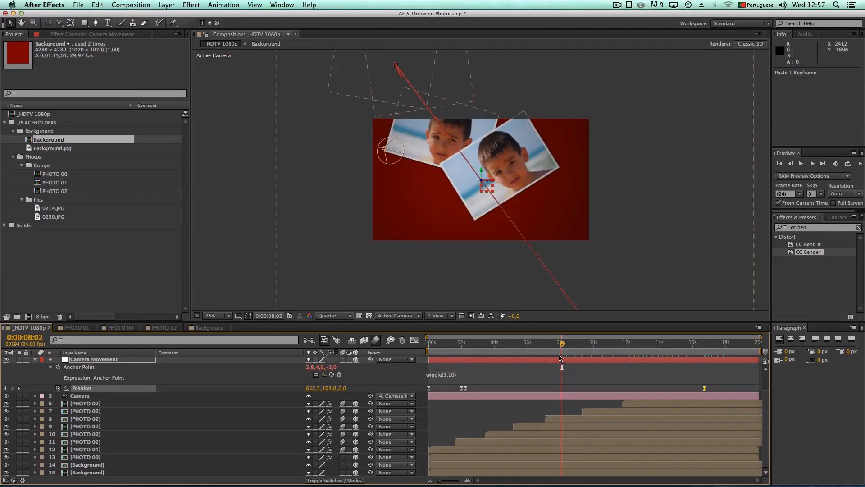
Delete the deep red solid from the Background composition and return to _HDTV 1080p
{"action": "left_click", "coordinate": [210, 328]}
{"action": "left_click", "coordinate": [6, 360]}
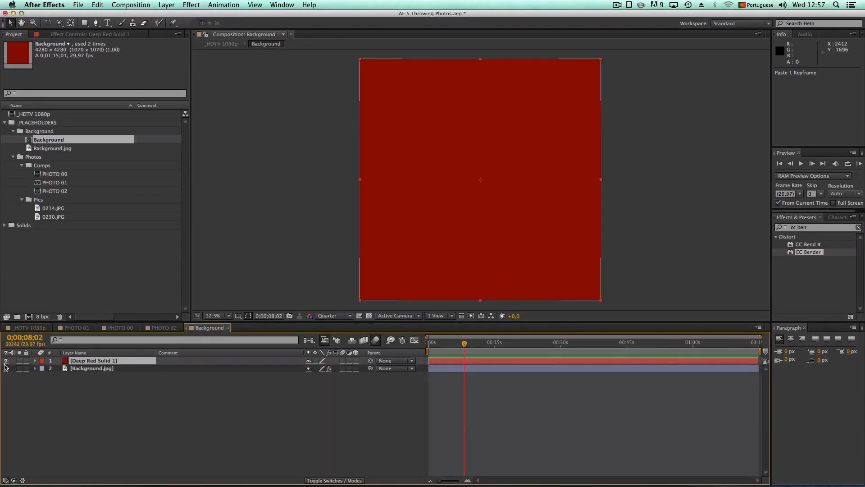
{"action": "left_click", "coordinate": [97, 361]}
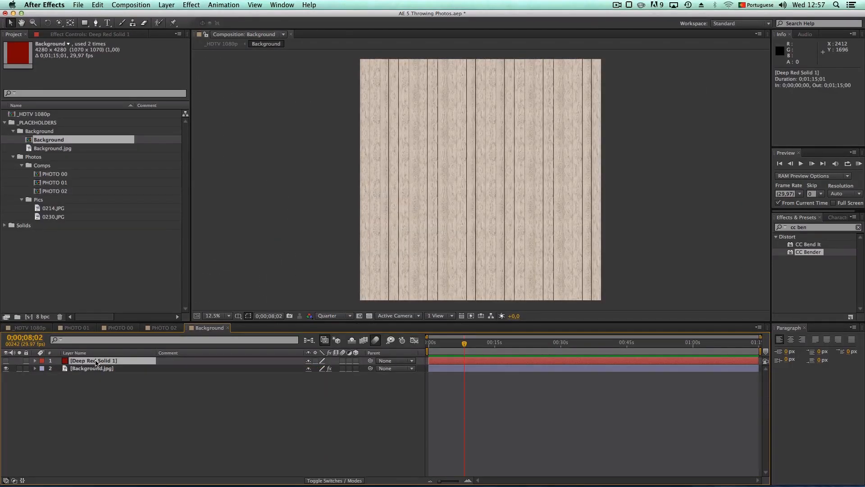
{"action": "key", "text": "Delete"}
{"action": "left_click", "coordinate": [43, 329]}
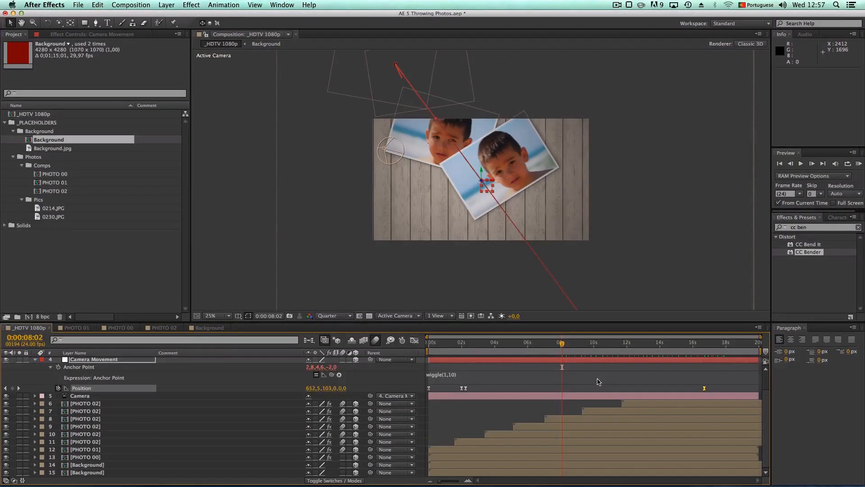
Hold Camera Movement's position with a keyframe at 0:00:18:02, and move the null to 2198, 1960, 436 at 0:00:19:23
{"action": "left_click_drag", "start_coordinate": [625, 346], "coordinate": [728, 352]}
{"action": "scroll", "coordinate": [426, 212], "scroll_direction": "up", "scroll_amount": 2}
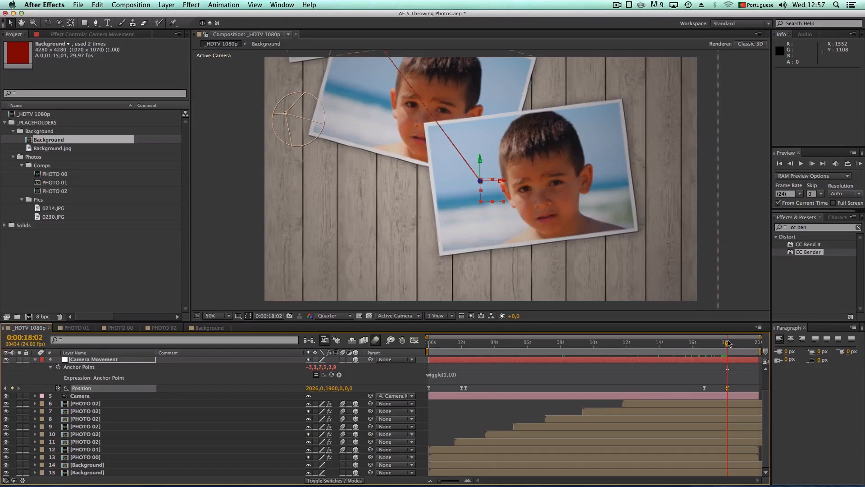
{"action": "left_click_drag", "start_coordinate": [726, 346], "coordinate": [761, 346]}
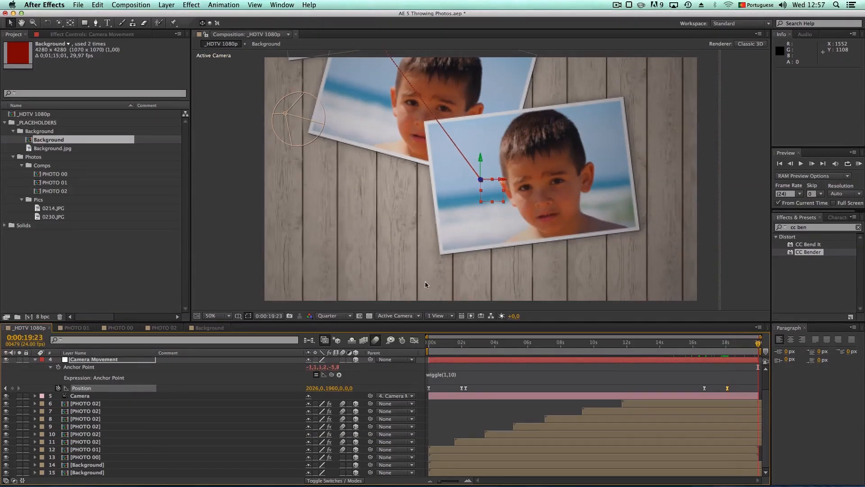
{"action": "left_click_drag", "start_coordinate": [481, 181], "coordinate": [397, 191]}
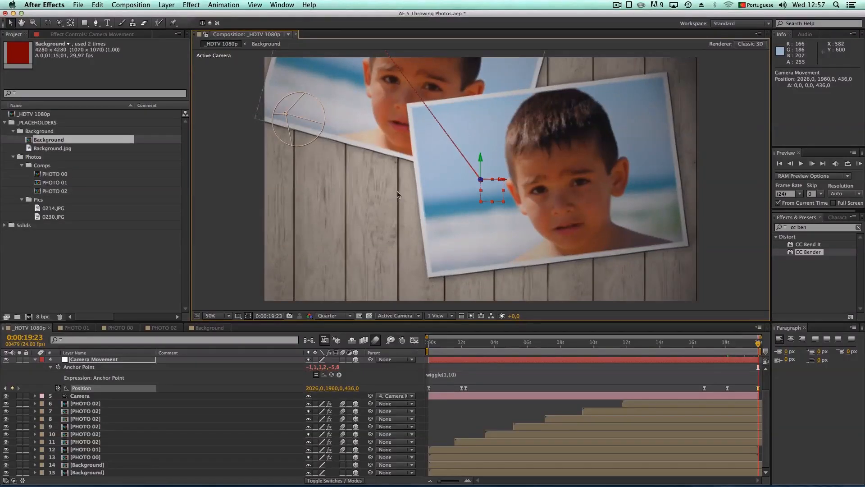
{"action": "left_click_drag", "start_coordinate": [501, 179], "coordinate": [542, 176]}
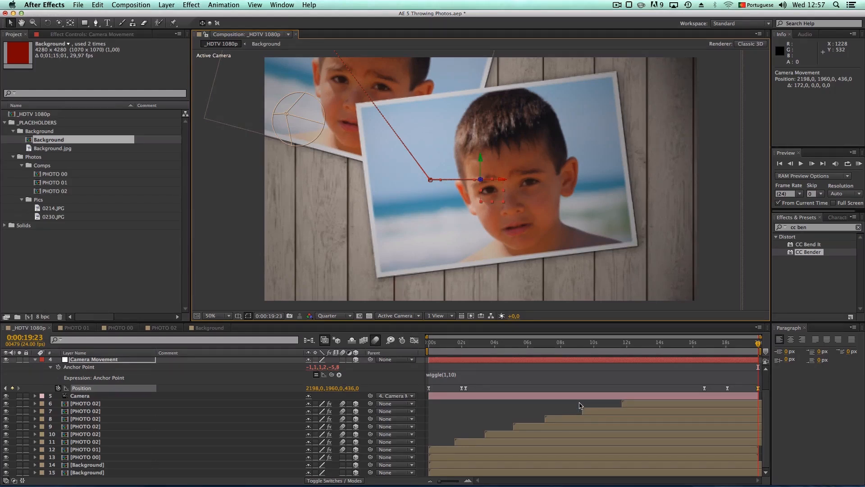
Keyframe Camera Movement's Z Rotation from 0° at 0:00:18:02 to 14° at 0:00:19:23
{"action": "key", "text": "shift+r"}
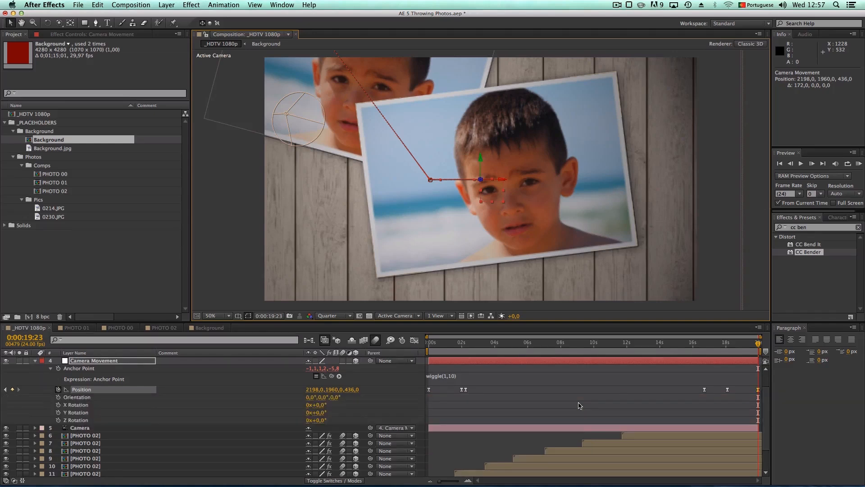
{"action": "left_click_drag", "start_coordinate": [759, 345], "coordinate": [729, 347]}
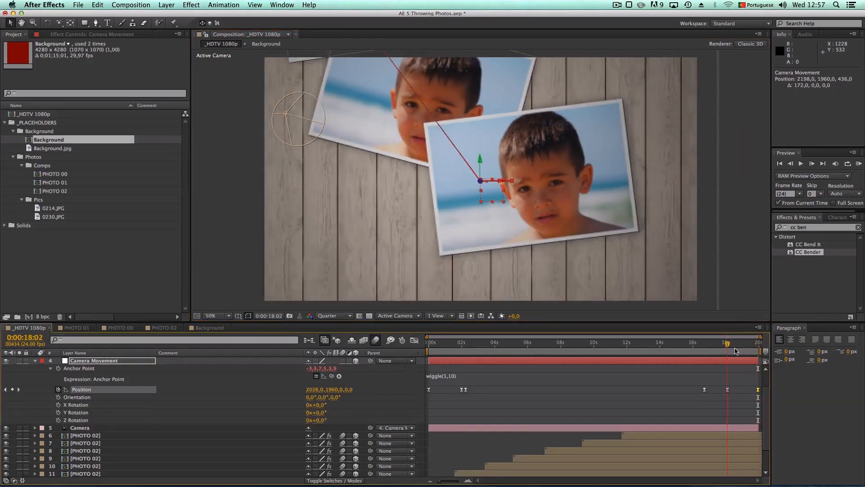
{"action": "left_click", "coordinate": [58, 420]}
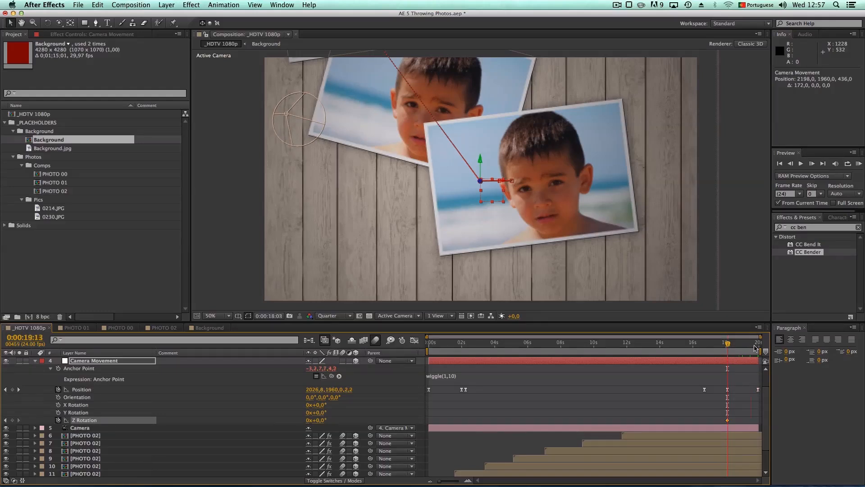
{"action": "left_click_drag", "start_coordinate": [730, 347], "coordinate": [760, 345]}
{"action": "left_click_drag", "start_coordinate": [317, 420], "coordinate": [326, 424]}
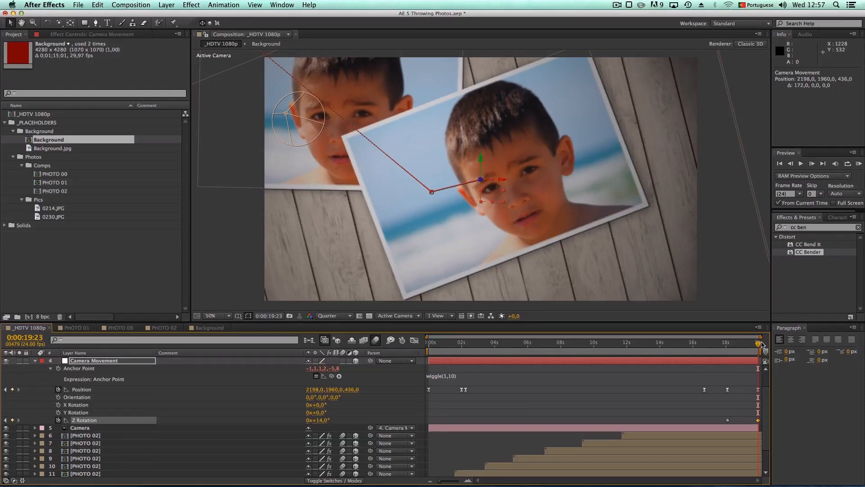
Apply Easy Ease to both Z Rotation keyframes of Camera Movement
{"action": "left_click_drag", "start_coordinate": [756, 346], "coordinate": [734, 353]}
{"action": "left_click_drag", "start_coordinate": [720, 410], "coordinate": [759, 423]}
{"action": "right_click", "coordinate": [759, 422]}
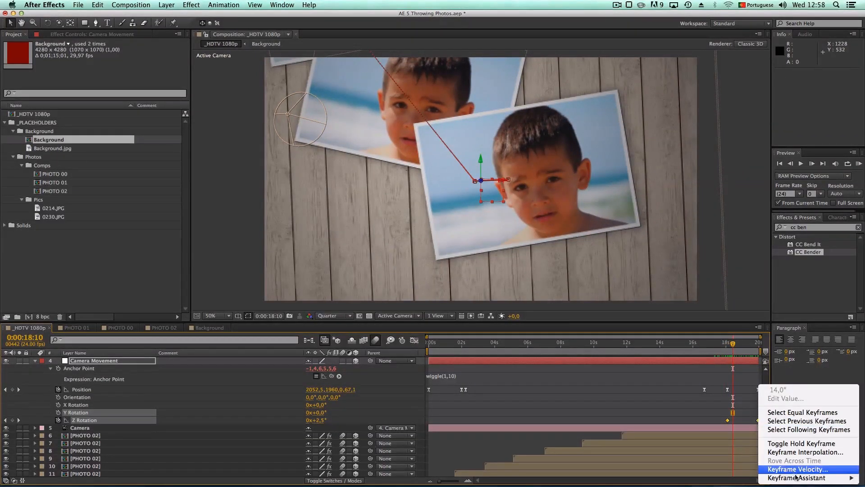
{"action": "mouse_move", "coordinate": [801, 481]}
{"action": "left_click", "coordinate": [685, 426]}
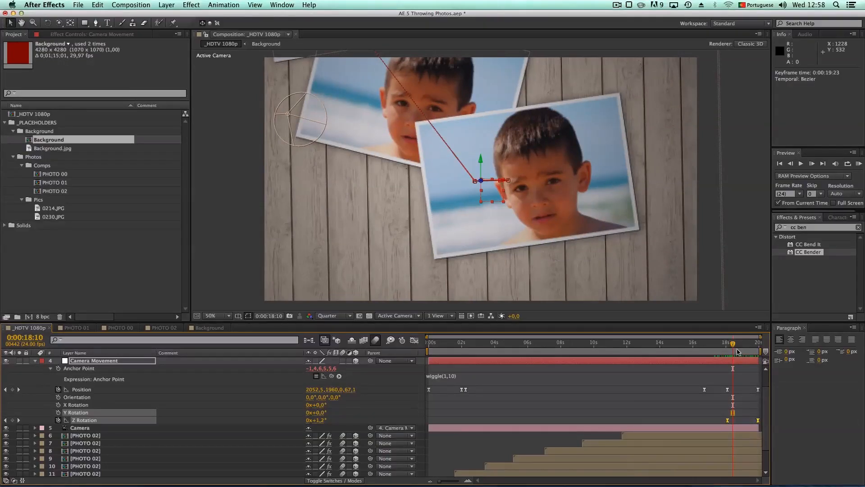
Fade out the ending by keyframing the FADE IN / OUT layer's Opacity at 0% at 0:00:18:20 and 100% at 0:00:19:23
{"action": "left_click_drag", "start_coordinate": [734, 345], "coordinate": [740, 373]}
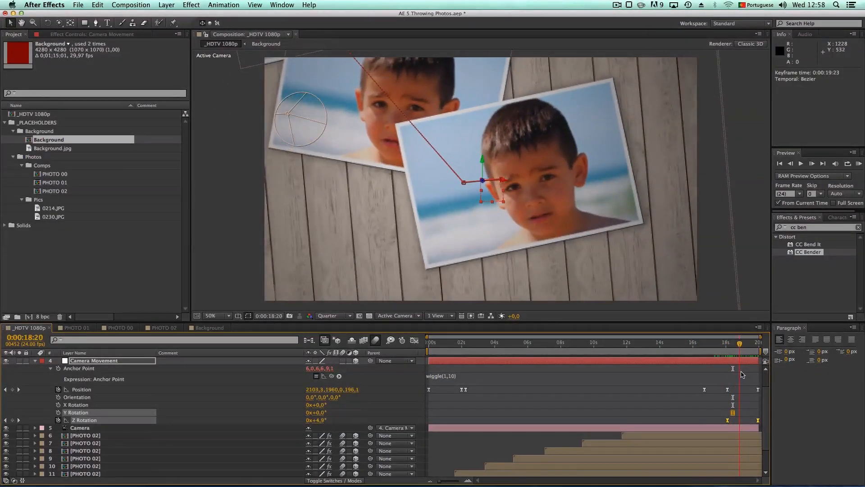
{"action": "scroll", "coordinate": [100, 389], "scroll_direction": "up", "scroll_amount": 3}
{"action": "left_click", "coordinate": [94, 361]}
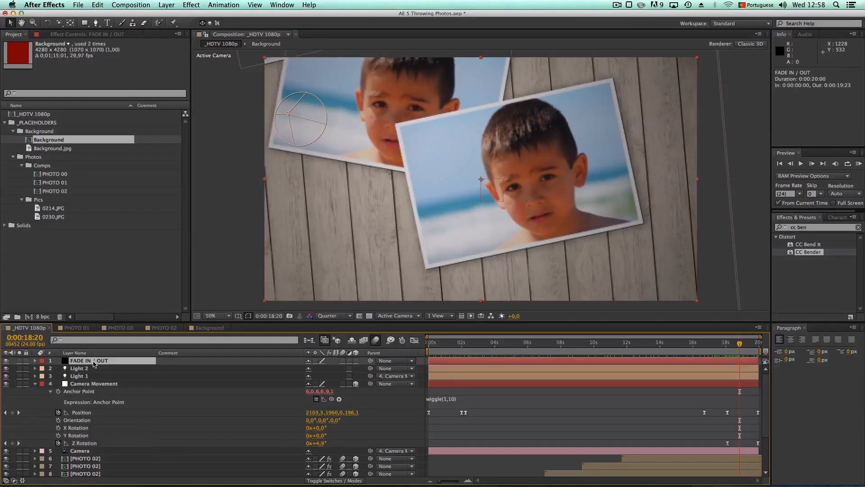
{"action": "key", "text": "t"}
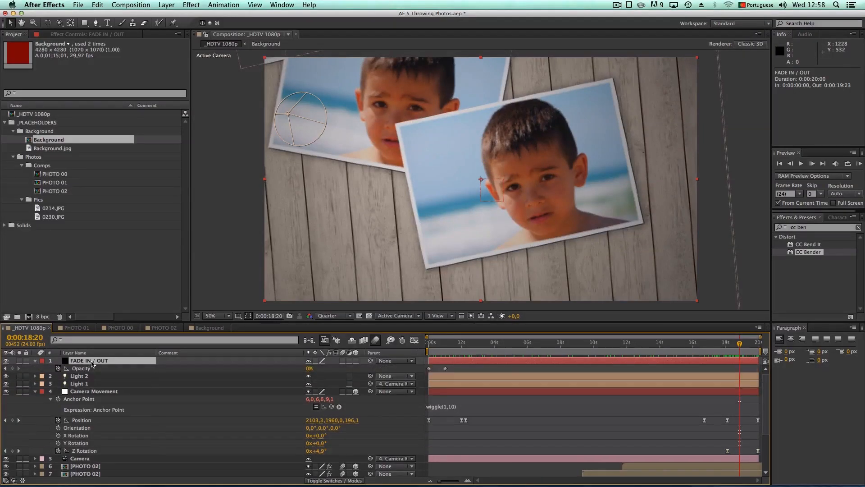
{"action": "left_click", "coordinate": [13, 369]}
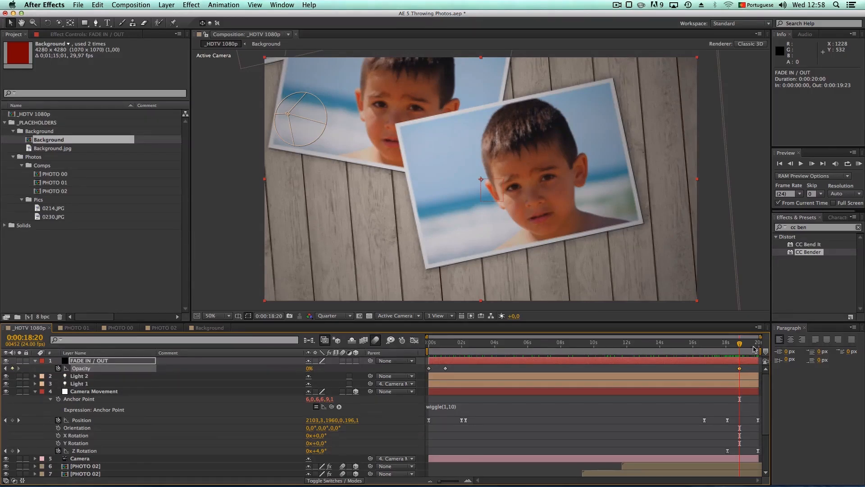
{"action": "left_click_drag", "start_coordinate": [741, 345], "coordinate": [770, 345]}
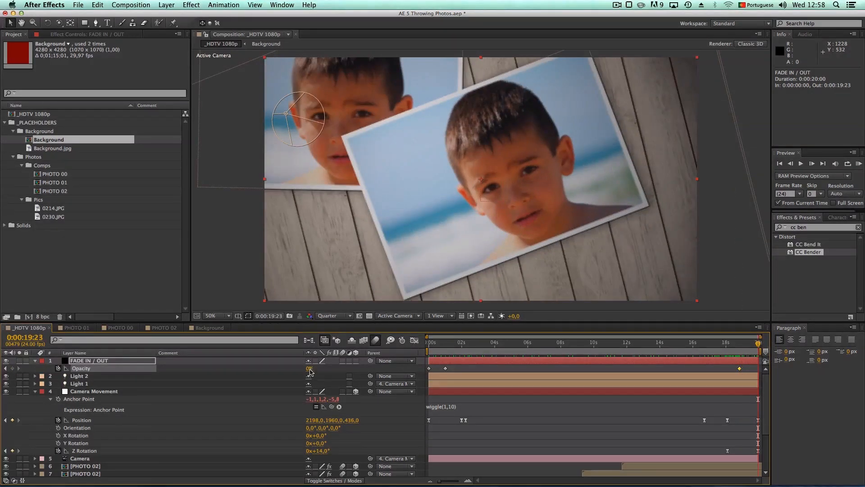
{"action": "left_click_drag", "start_coordinate": [309, 371], "coordinate": [506, 363]}
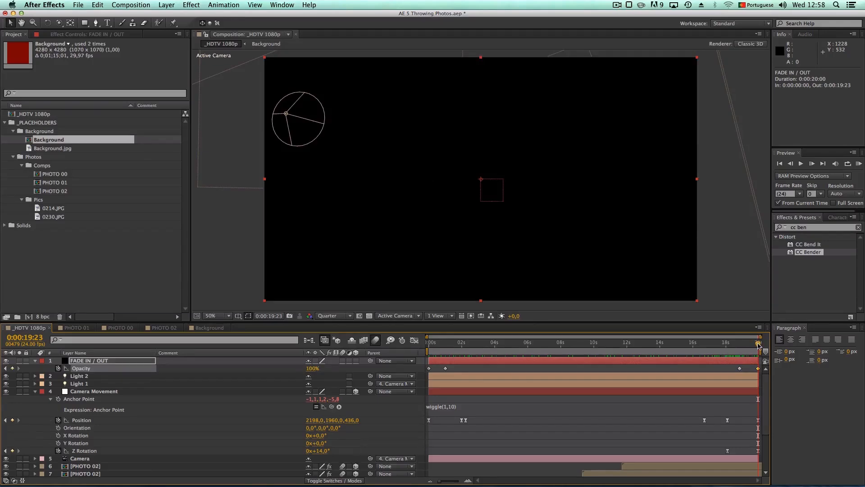
RAM-preview the ending of the _HDTV 1080p composition from 0:00:17:17
{"action": "left_click_drag", "start_coordinate": [759, 345], "coordinate": [721, 346]}
{"action": "left_click", "coordinate": [859, 163]}
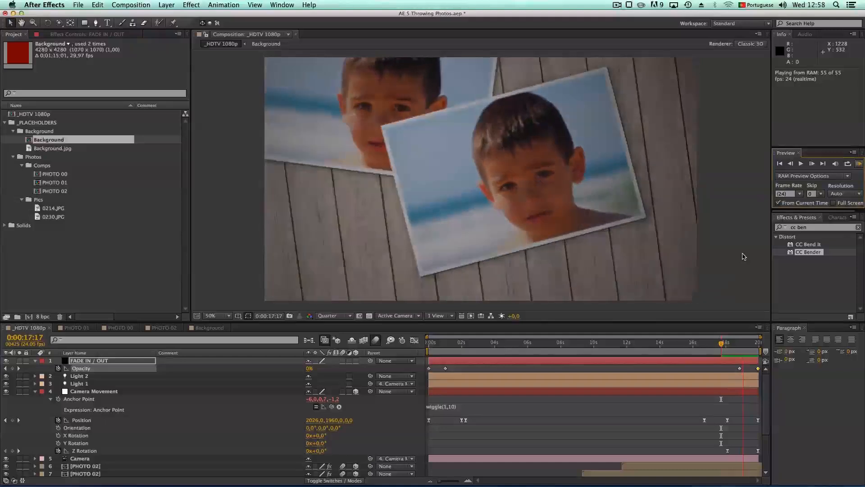
{"action": "key", "text": "space"}
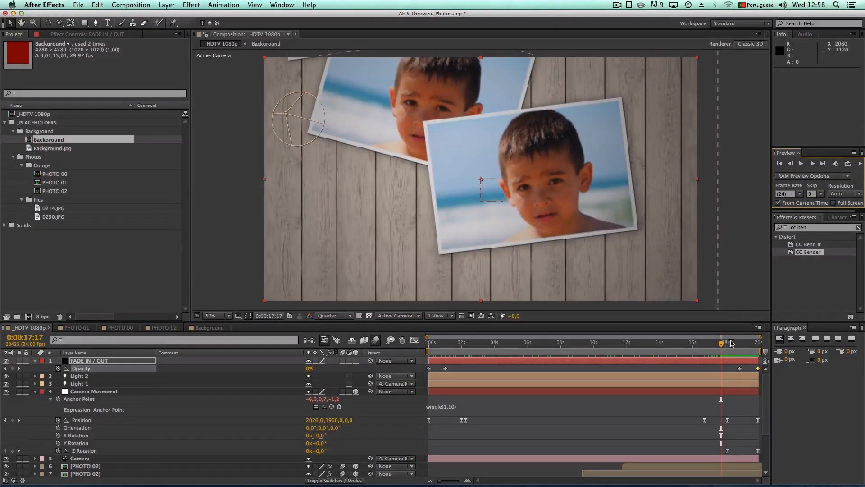
Collapse Camera Movement's properties, scrub through the photo throws, and examine which layers reuse the PHOTO 02 comp
{"action": "left_click", "coordinate": [35, 392]}
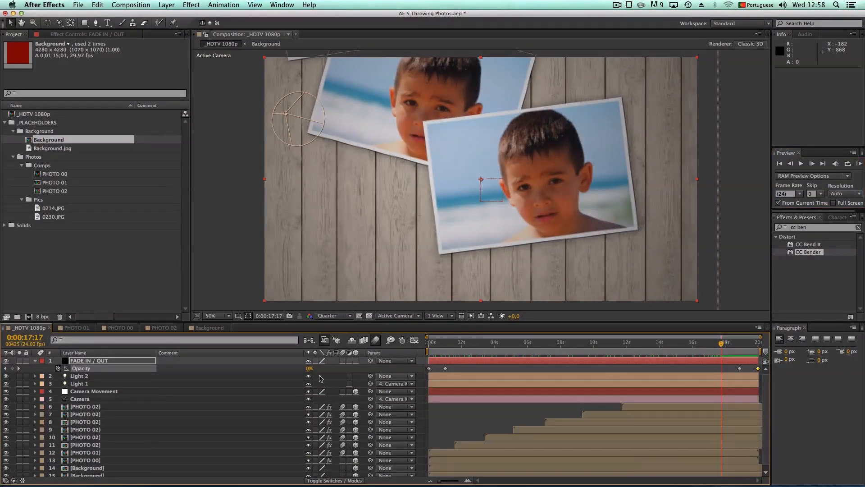
{"action": "left_click", "coordinate": [448, 346]}
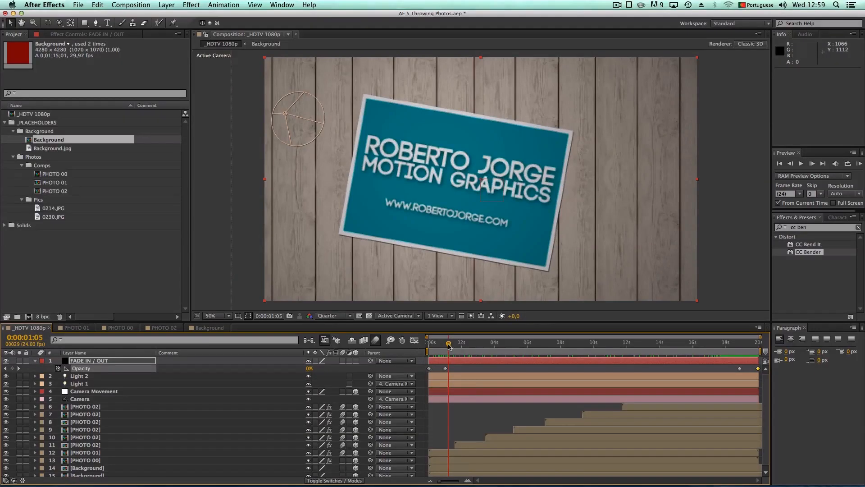
{"action": "left_click_drag", "start_coordinate": [449, 346], "coordinate": [610, 344]}
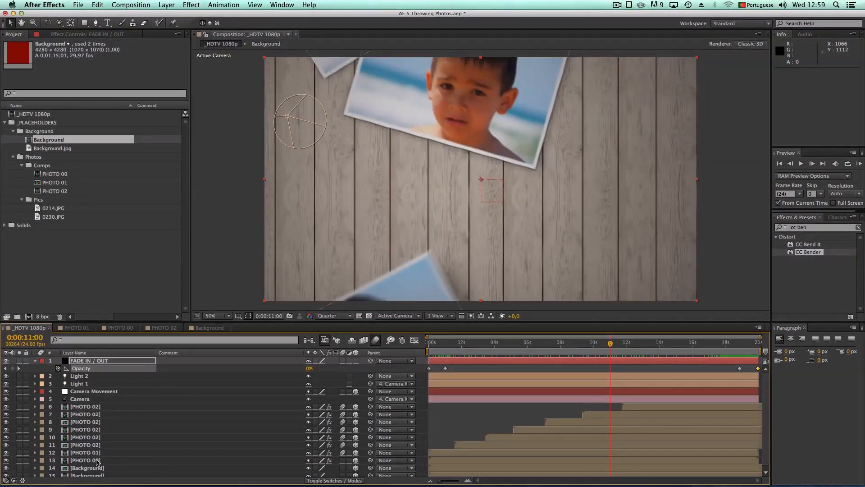
{"action": "left_click", "coordinate": [94, 453]}
{"action": "left_click", "coordinate": [97, 446]}
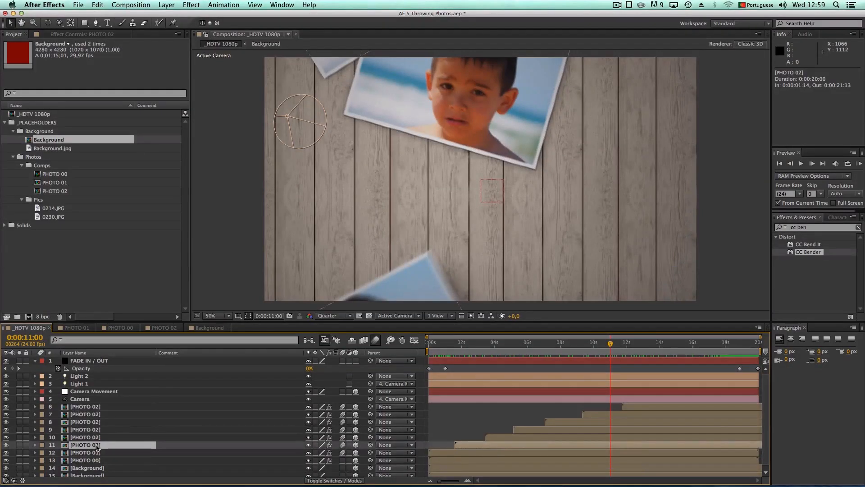
{"action": "left_click_drag", "start_coordinate": [451, 345], "coordinate": [537, 344]}
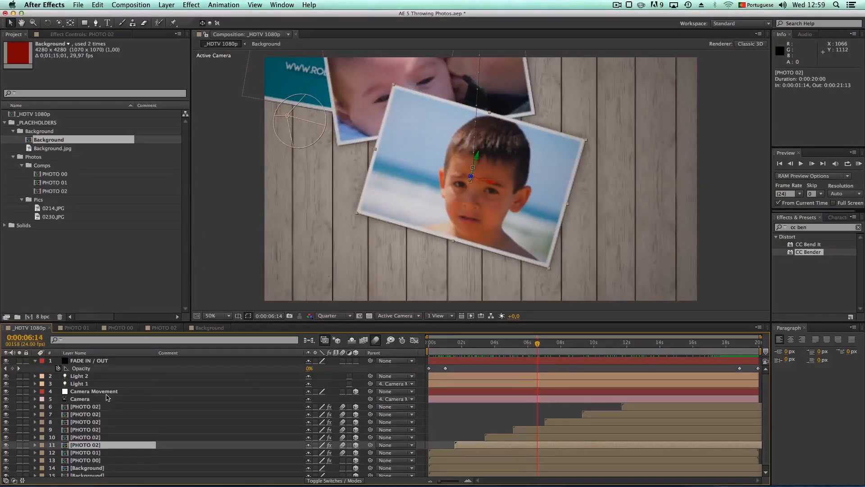
{"action": "left_click", "coordinate": [95, 438]}
{"action": "left_click", "coordinate": [97, 430]}
{"action": "left_click", "coordinate": [96, 422]}
{"action": "left_click", "coordinate": [97, 415]}
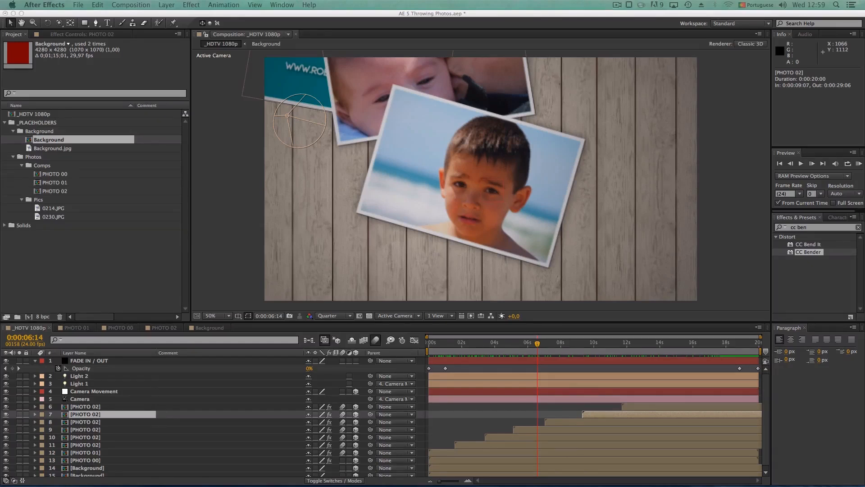
Import the photos 0200.JPG, 0228.JPG, 0187.JPG, 0222.JPG and 0204.JPG into the project's Pics folder
{"action": "left_click_drag", "start_coordinate": [2, 224], "coordinate": [54, 201]}
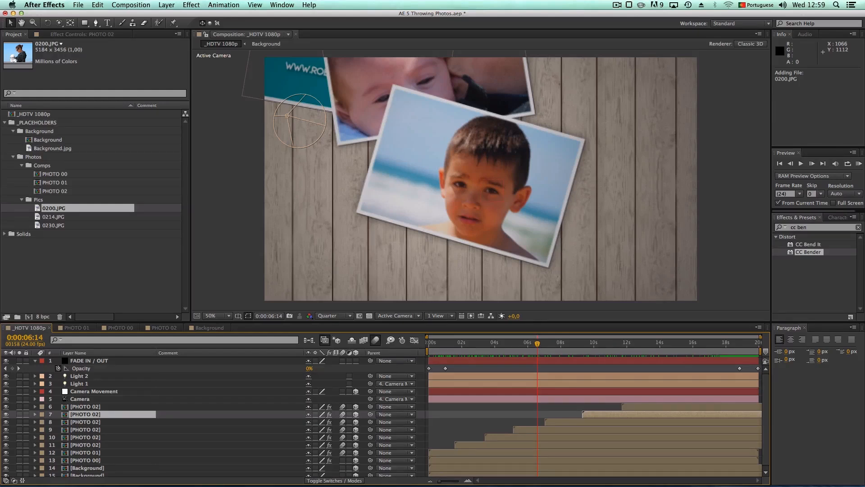
{"action": "left_click_drag", "start_coordinate": [47, 235], "coordinate": [47, 200]}
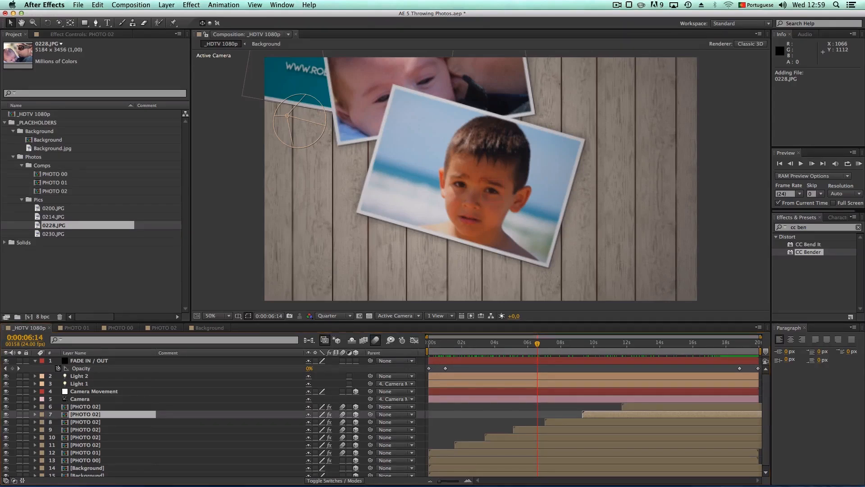
{"action": "left_click_drag", "start_coordinate": [2, 249], "coordinate": [49, 201]}
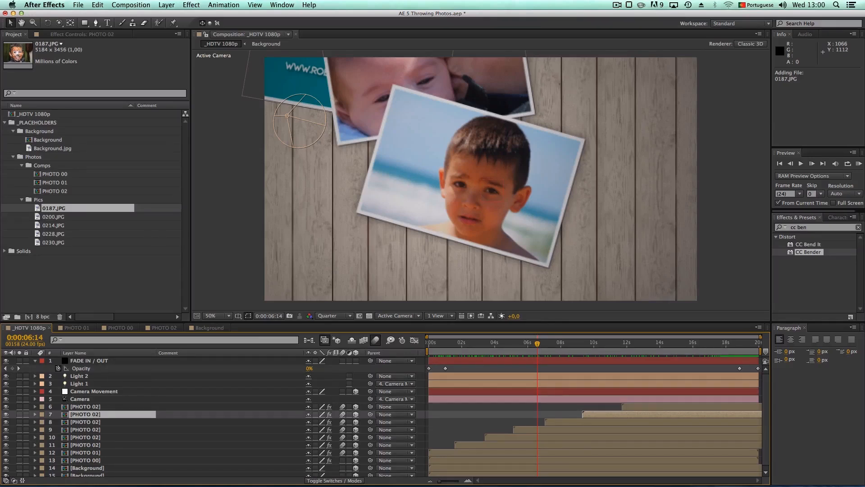
{"action": "key", "text": "super+Tab"}
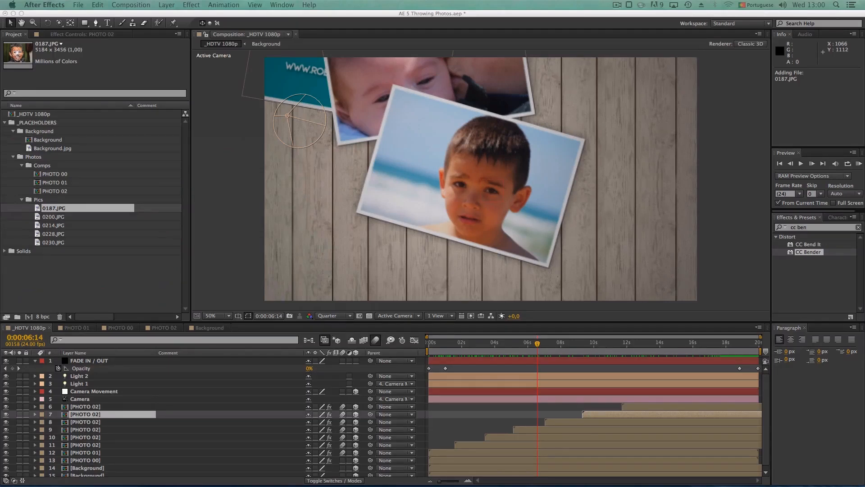
{"action": "left_click_drag", "start_coordinate": [3, 226], "coordinate": [87, 204]}
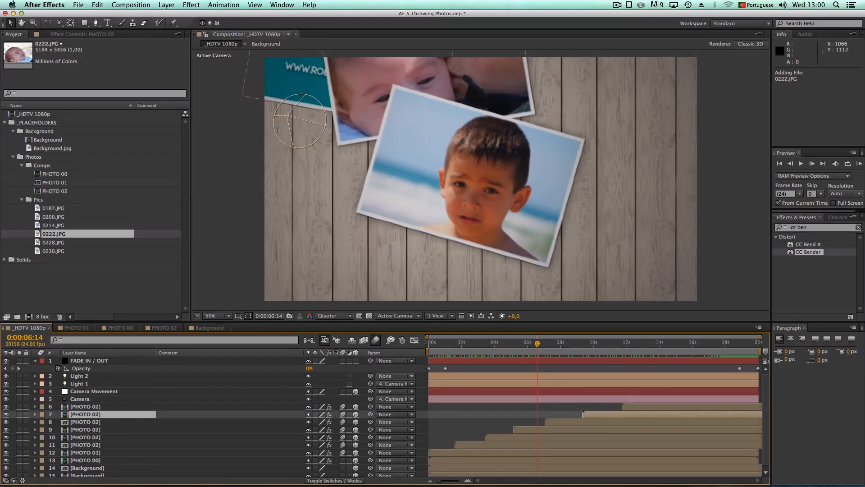
{"action": "left_click_drag", "start_coordinate": [3, 226], "coordinate": [72, 211]}
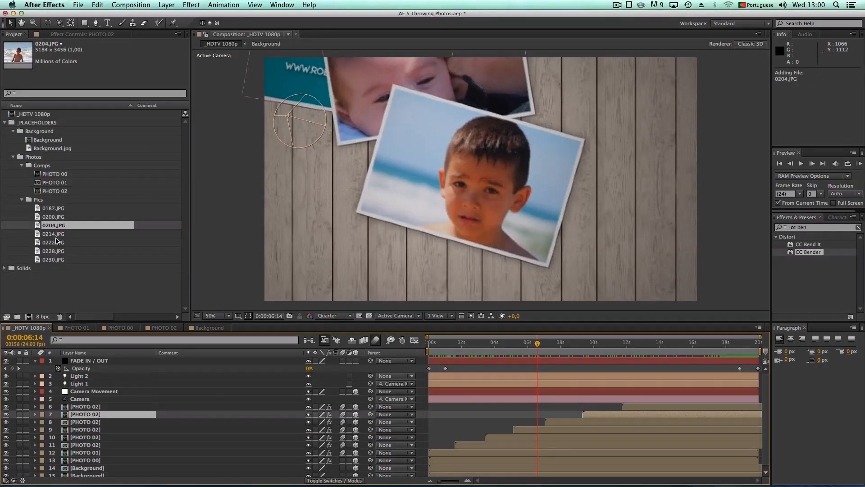
Duplicate the PHOTO 02 comp and delete the 0214.JPG layer from the copy, leaving only its white frame
{"action": "left_click", "coordinate": [55, 191]}
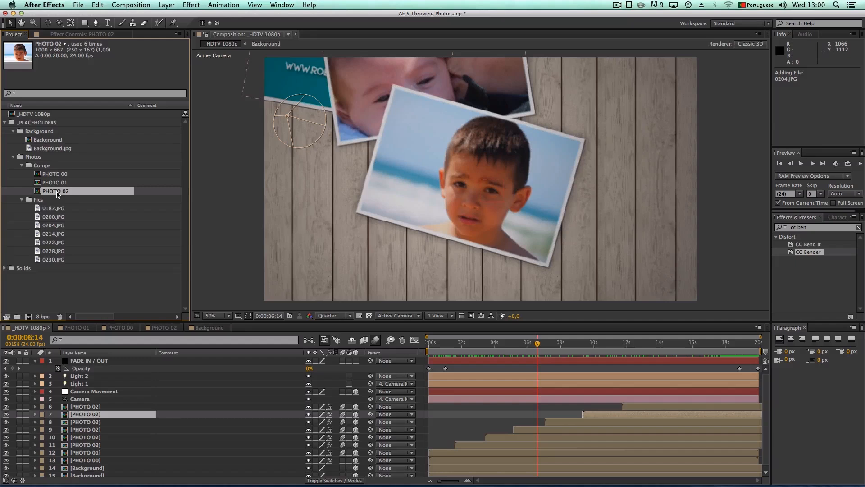
{"action": "key", "text": "super+d"}
{"action": "double_click", "coordinate": [63, 200]}
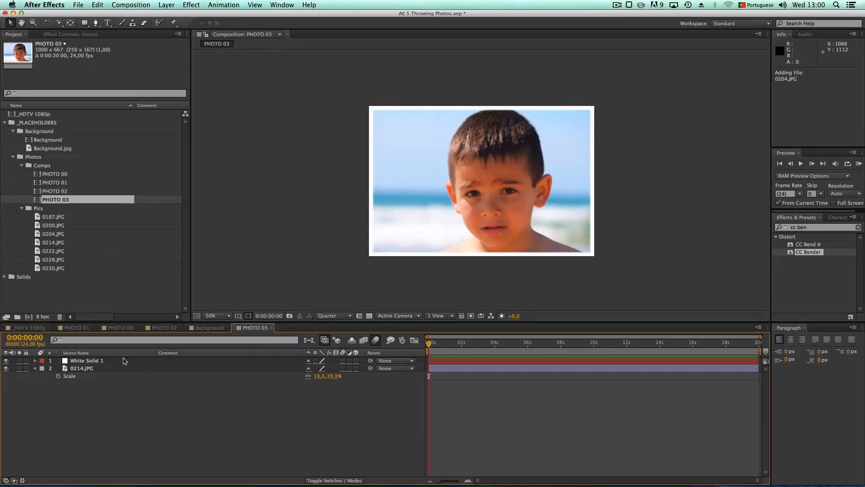
{"action": "left_click", "coordinate": [122, 369]}
{"action": "key", "text": "Delete"}
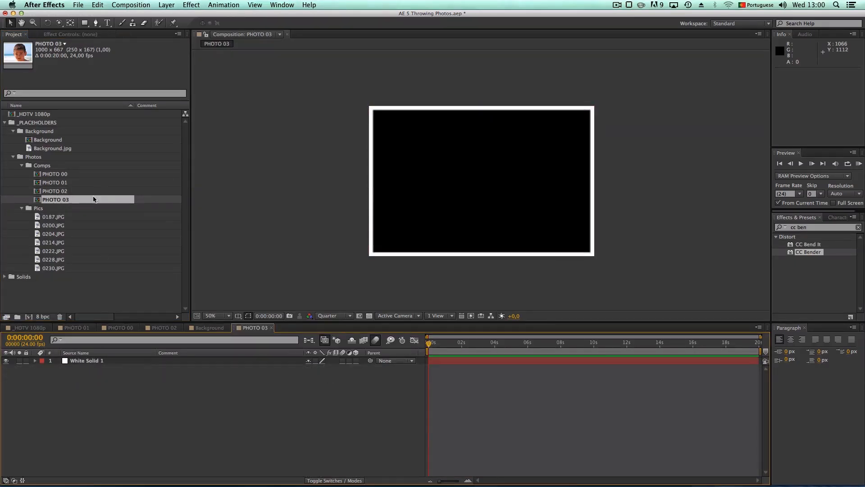
Duplicate the empty PHOTO 03 comp four times
{"action": "left_click", "coordinate": [68, 201]}
{"action": "key", "text": "super+d"}
{"action": "key", "text": "super+d"}
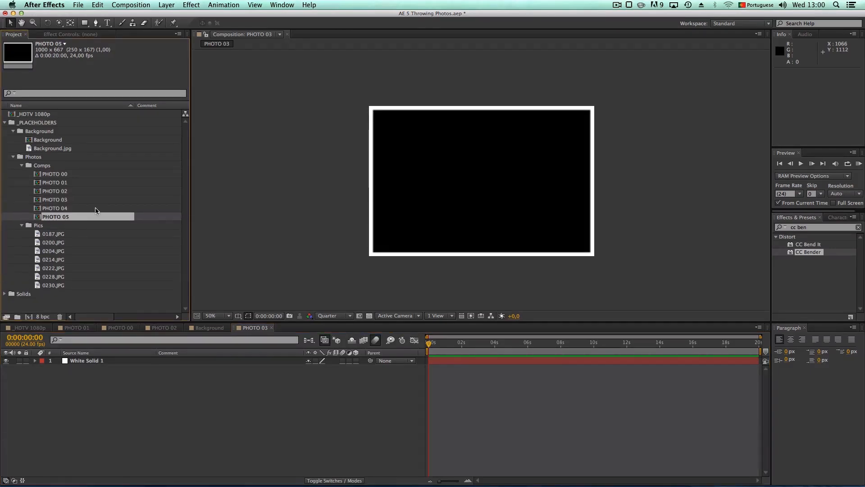
{"action": "key", "text": "super+d"}
{"action": "key", "text": "super+d"}
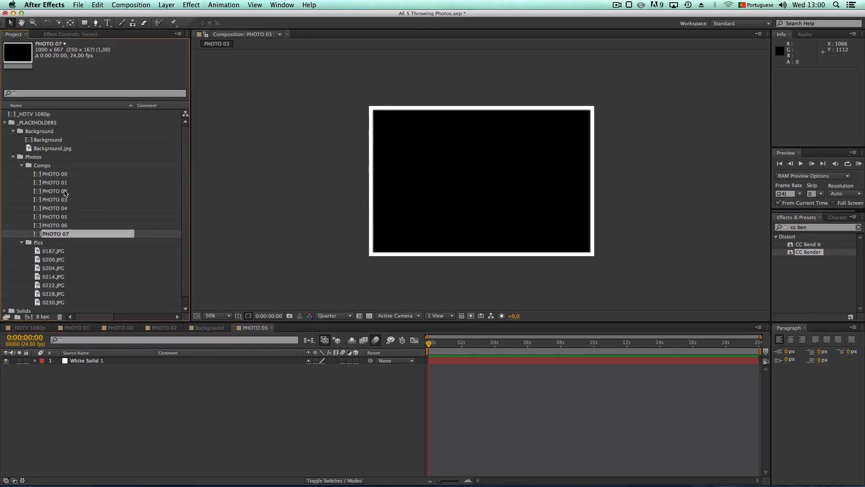
Open the comps PHOTO 03 through PHOTO 07 together in the timeline
{"action": "left_click", "coordinate": [66, 191]}
{"action": "left_click", "coordinate": [66, 199]}
{"action": "left_click", "coordinate": [66, 234], "text": "shift"}
{"action": "double_click", "coordinate": [66, 233]}
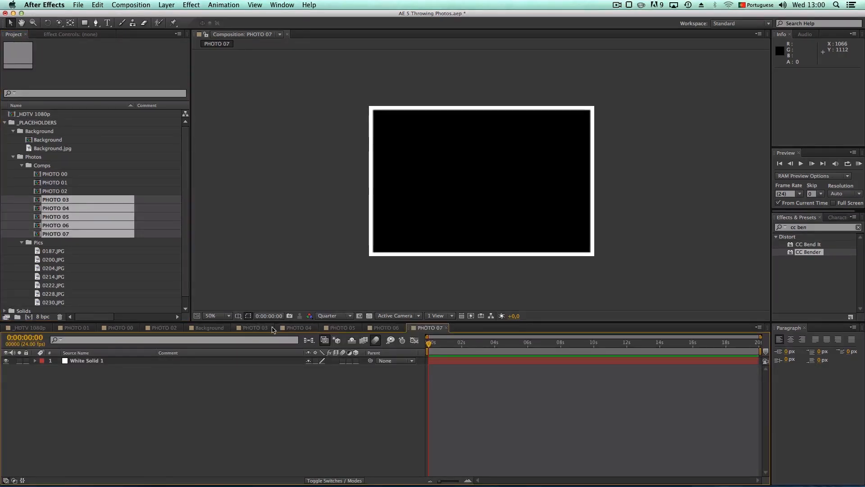
Place 0187.JPG beneath the white frame in the PHOTO 03 comp and scale it to 20%
{"action": "left_click", "coordinate": [252, 327]}
{"action": "left_click", "coordinate": [64, 253]}
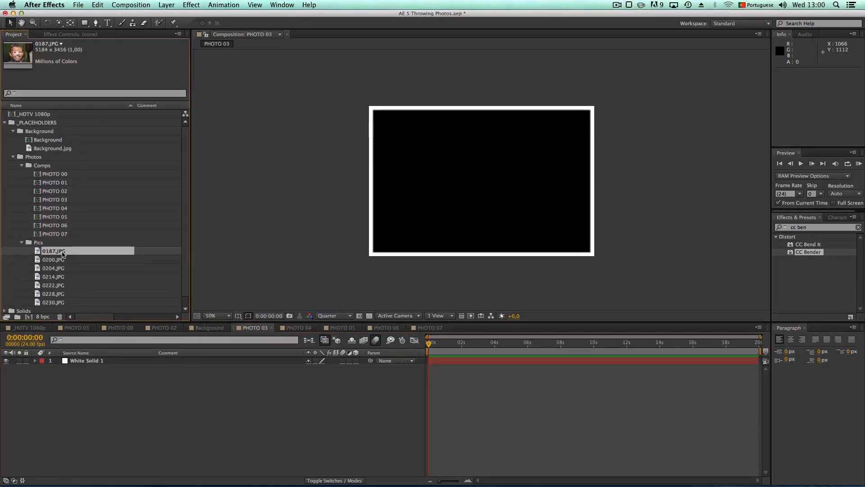
{"action": "left_click_drag", "start_coordinate": [63, 252], "coordinate": [81, 380]}
{"action": "key", "text": "s"}
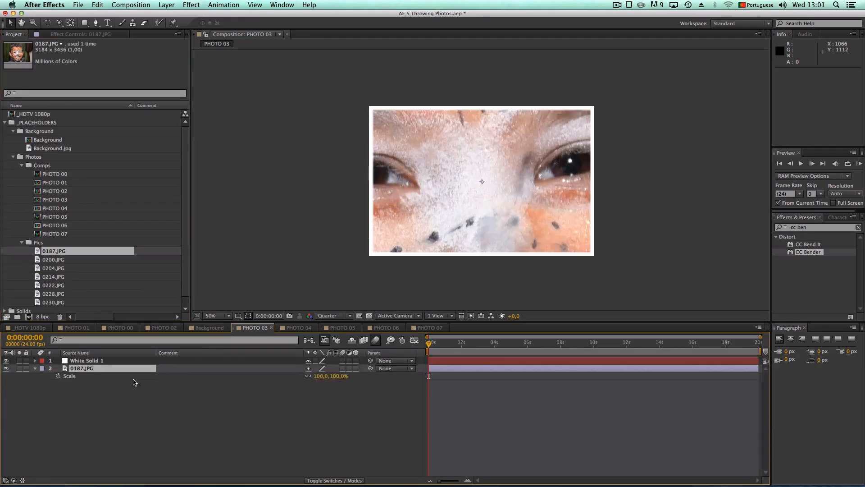
{"action": "left_click_drag", "start_coordinate": [321, 376], "coordinate": [281, 370]}
{"action": "key", "text": "Return"}
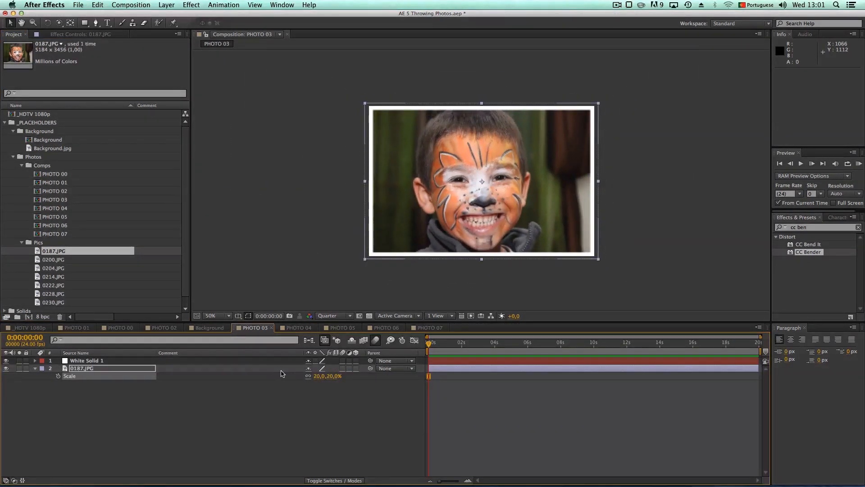
Place 0204.JPG beneath the white frame in the PHOTO 04 comp and scale it to 20%
{"action": "left_click", "coordinate": [299, 328]}
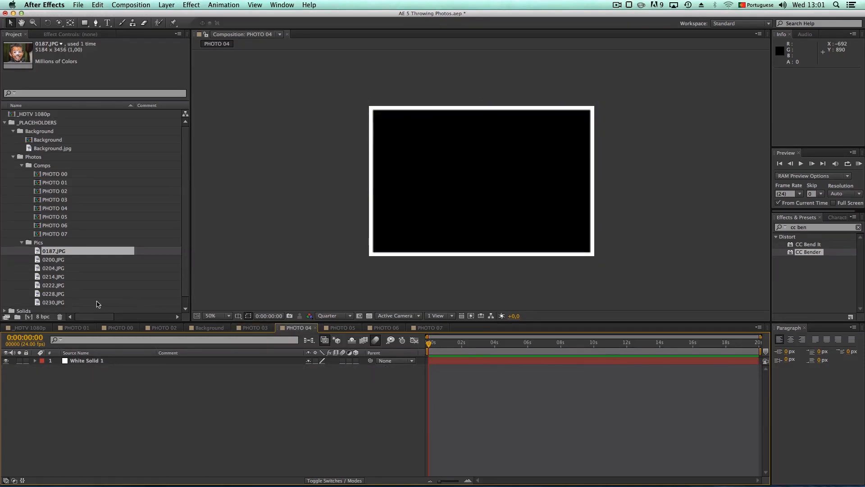
{"action": "left_click", "coordinate": [62, 261]}
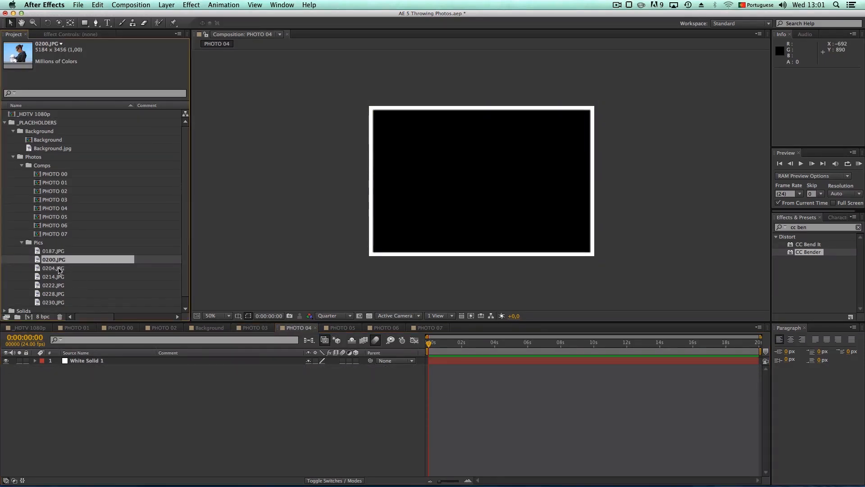
{"action": "left_click", "coordinate": [59, 270]}
{"action": "left_click_drag", "start_coordinate": [59, 269], "coordinate": [83, 387]}
{"action": "key", "text": "s"}
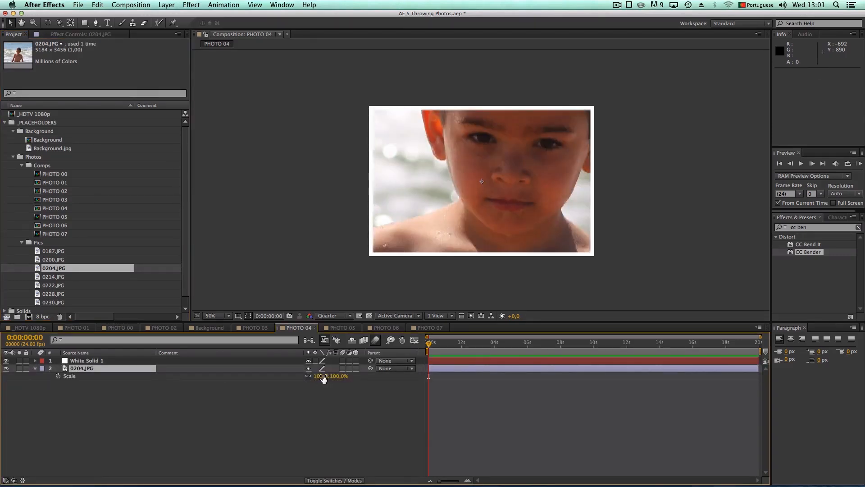
{"action": "left_click_drag", "start_coordinate": [328, 376], "coordinate": [286, 375]}
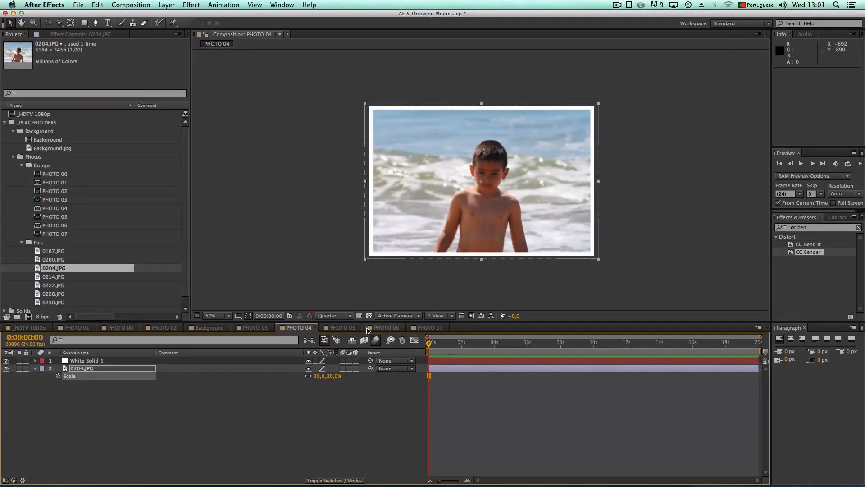
Place 0222.JPG beneath the white frame in the PHOTO 05 comp and scale it to 20%
{"action": "left_click", "coordinate": [342, 329]}
{"action": "left_click", "coordinate": [51, 278]}
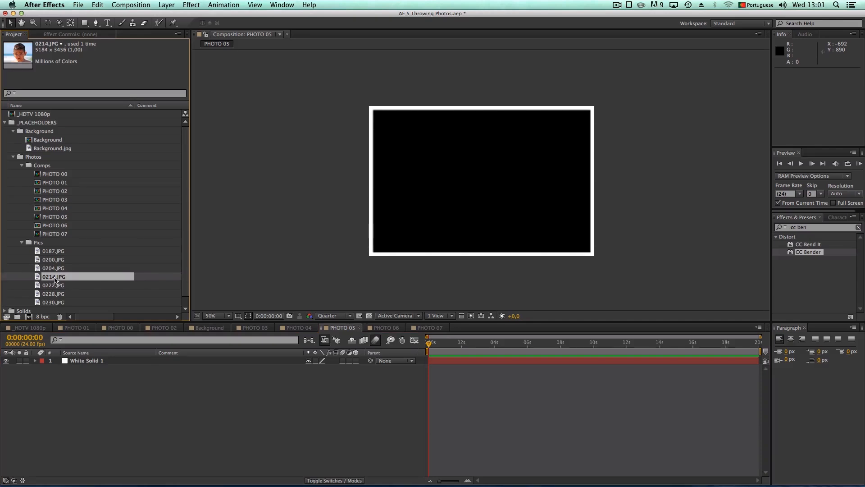
{"action": "left_click", "coordinate": [56, 286]}
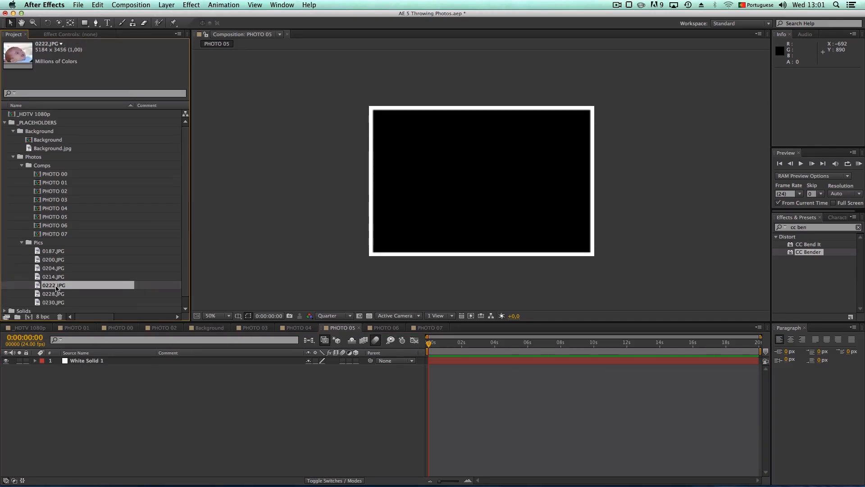
{"action": "left_click_drag", "start_coordinate": [56, 289], "coordinate": [89, 380]}
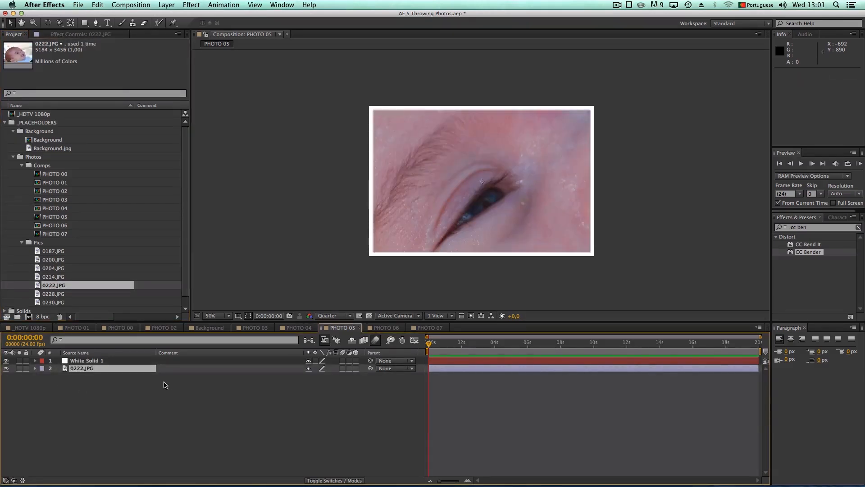
{"action": "key", "text": "s"}
{"action": "left_click_drag", "start_coordinate": [320, 376], "coordinate": [266, 366]}
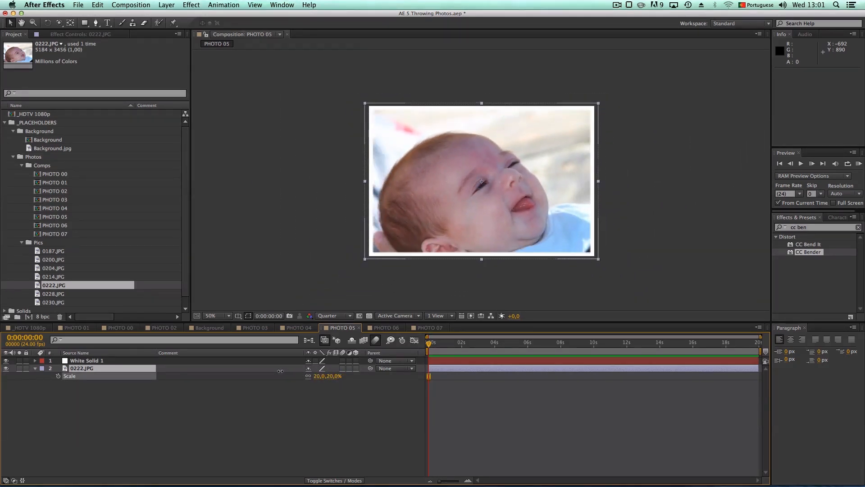
Place 0228.JPG beneath the white frame in the PHOTO 06 comp and scale it to 19%
{"action": "left_click", "coordinate": [385, 328]}
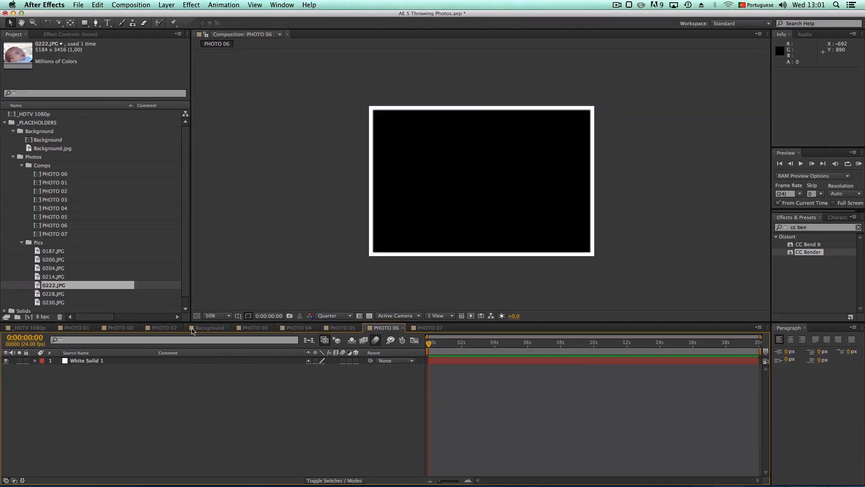
{"action": "left_click_drag", "start_coordinate": [50, 295], "coordinate": [83, 385]}
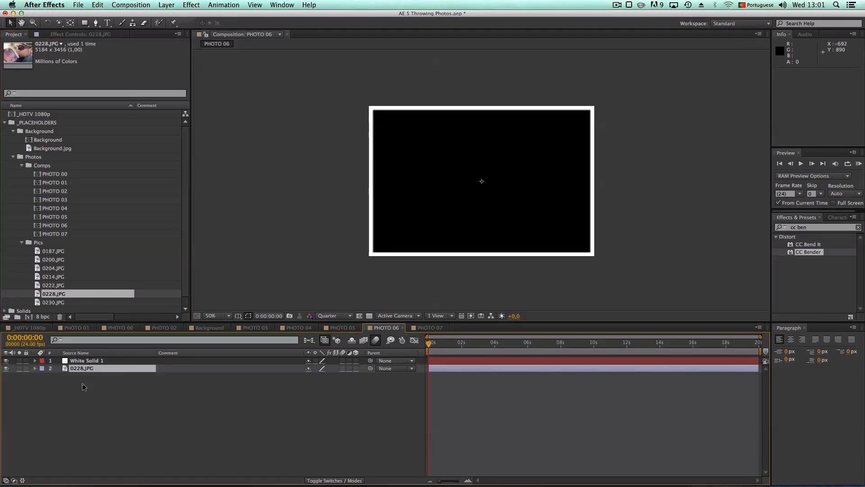
{"action": "left_click", "coordinate": [339, 329]}
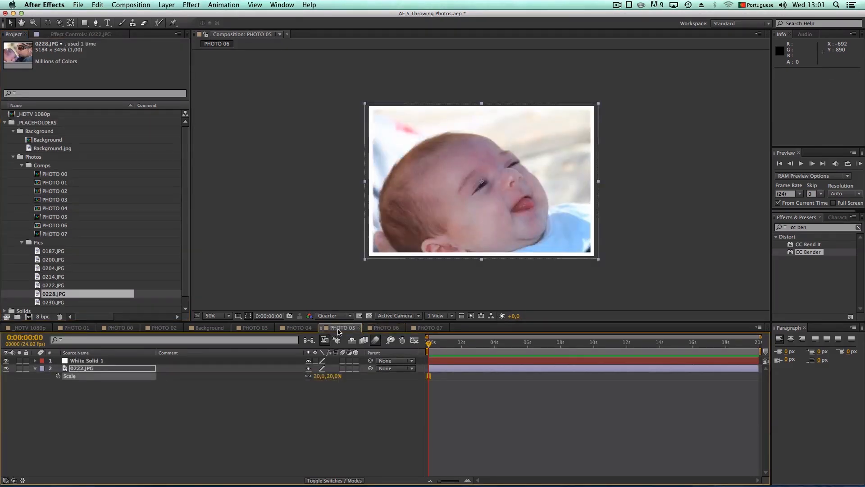
{"action": "left_click", "coordinate": [386, 327]}
{"action": "key", "text": "s"}
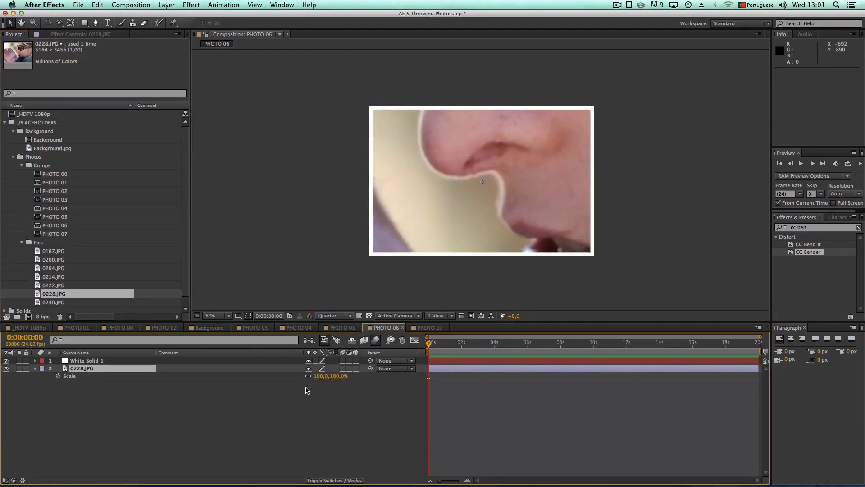
{"action": "left_click_drag", "start_coordinate": [322, 375], "coordinate": [279, 374]}
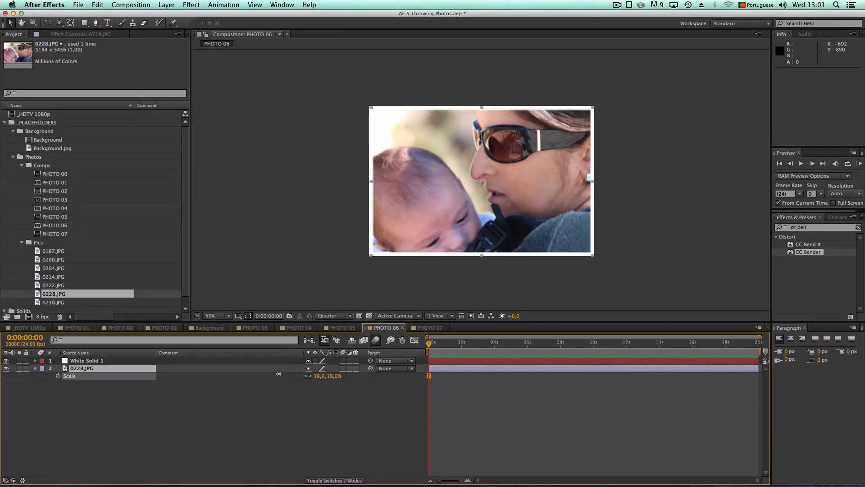
Open the PHOTO 07 comp and examine the thumbnails of all photo comps and pictures for an unused image
{"action": "left_click", "coordinate": [429, 327]}
{"action": "left_click", "coordinate": [56, 304]}
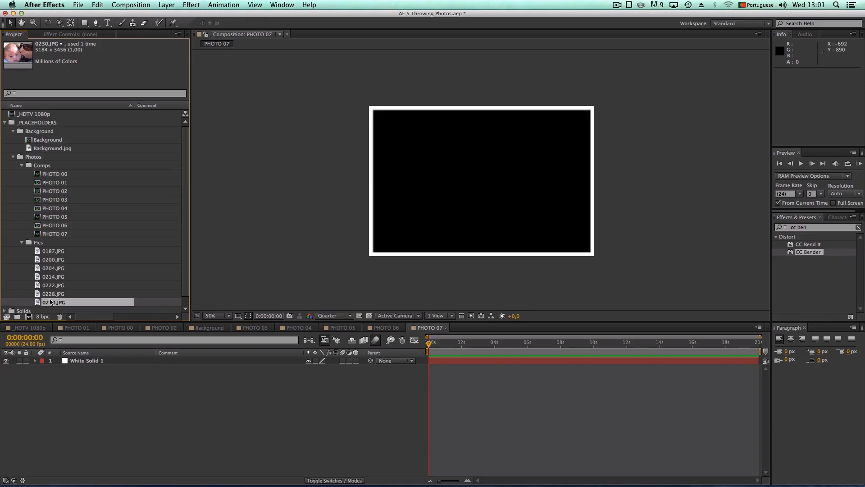
{"action": "left_click", "coordinate": [56, 183]}
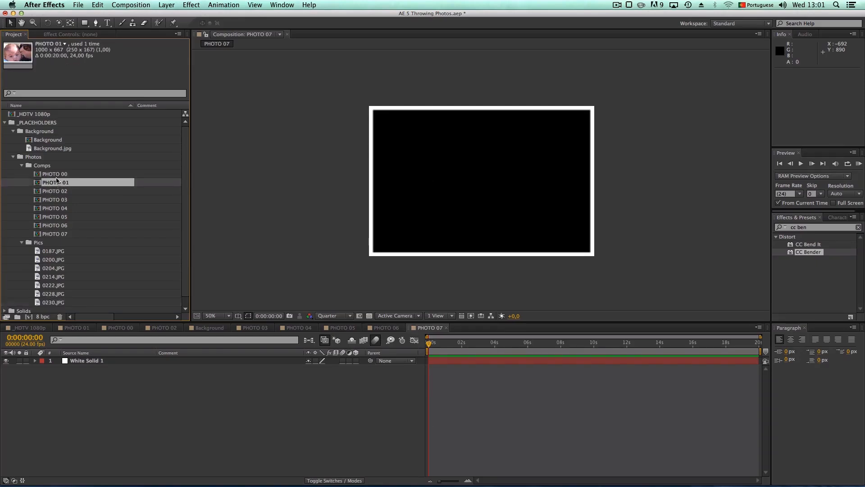
{"action": "left_click", "coordinate": [56, 174]}
{"action": "left_click", "coordinate": [55, 182]}
{"action": "left_click", "coordinate": [56, 191]}
{"action": "left_click", "coordinate": [58, 199]}
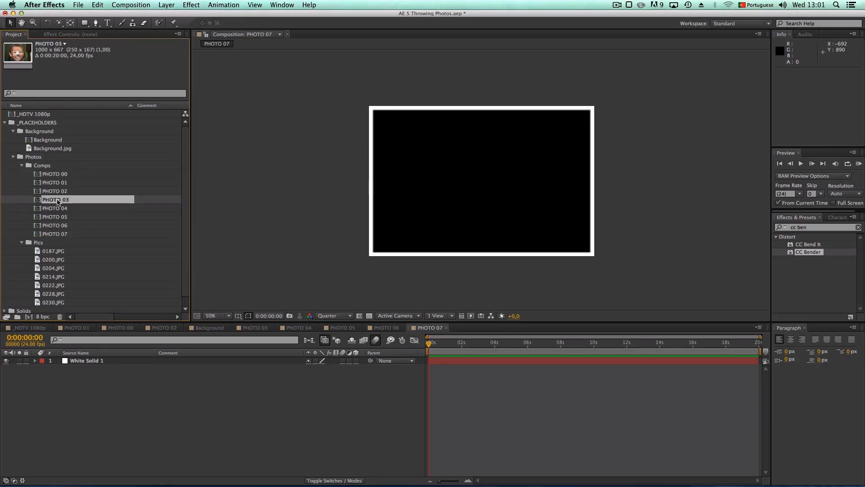
{"action": "left_click", "coordinate": [58, 209]}
{"action": "left_click", "coordinate": [59, 216]}
{"action": "left_click", "coordinate": [59, 226]}
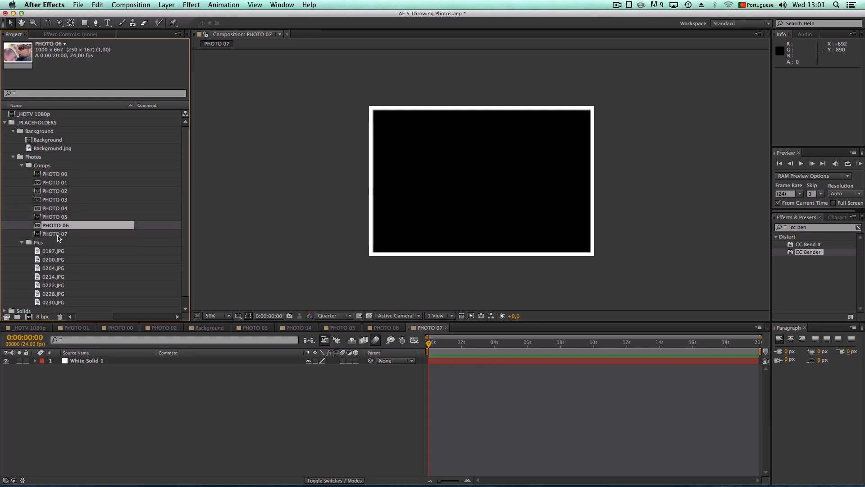
{"action": "left_click", "coordinate": [59, 234]}
{"action": "left_click", "coordinate": [59, 251]}
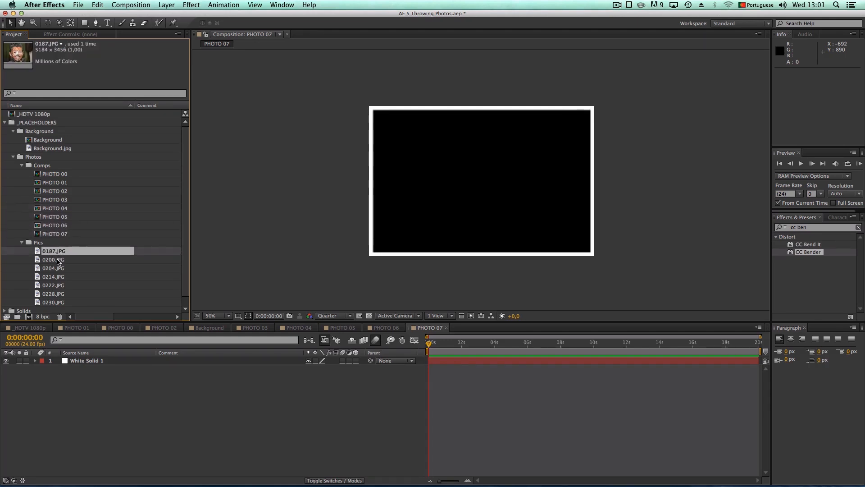
{"action": "left_click", "coordinate": [61, 260]}
{"action": "left_click", "coordinate": [62, 269]}
{"action": "left_click", "coordinate": [61, 276]}
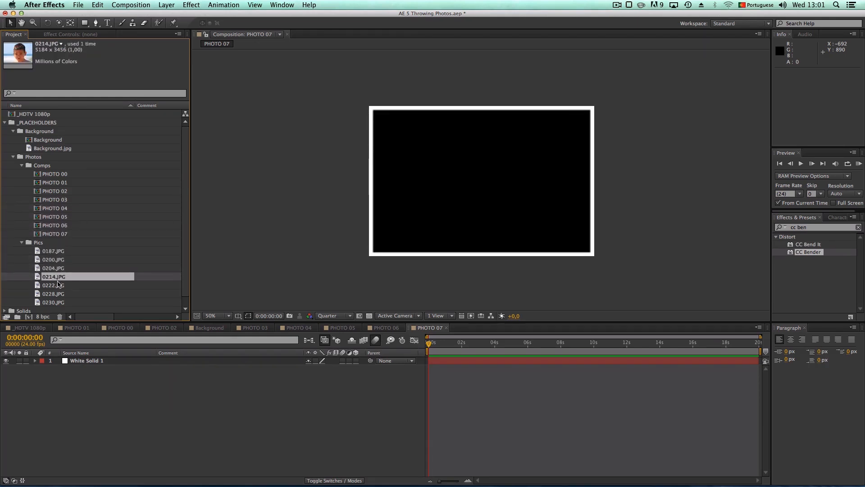
{"action": "left_click", "coordinate": [59, 285]}
{"action": "left_click", "coordinate": [58, 294]}
{"action": "left_click", "coordinate": [62, 302]}
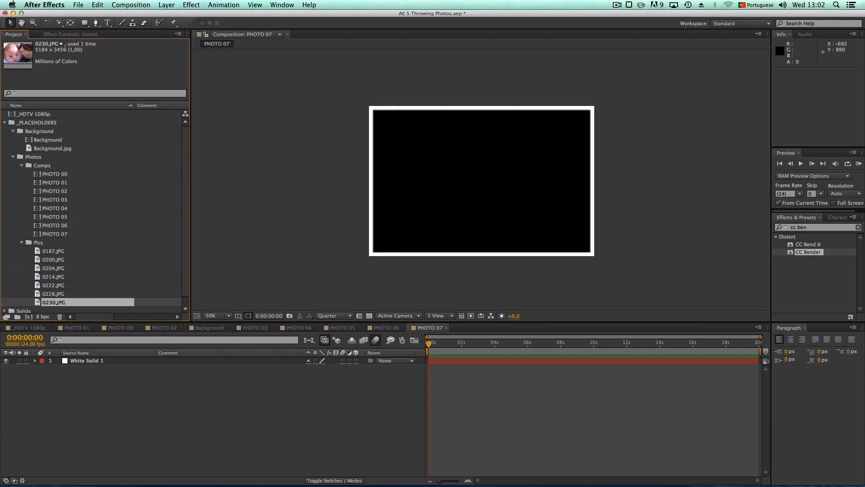
Import 0174.JPG into the Pics folder, place it beneath the white frame in the PHOTO 07 comp and scale it to 20%
{"action": "left_click_drag", "start_coordinate": [0, 243], "coordinate": [90, 381]}
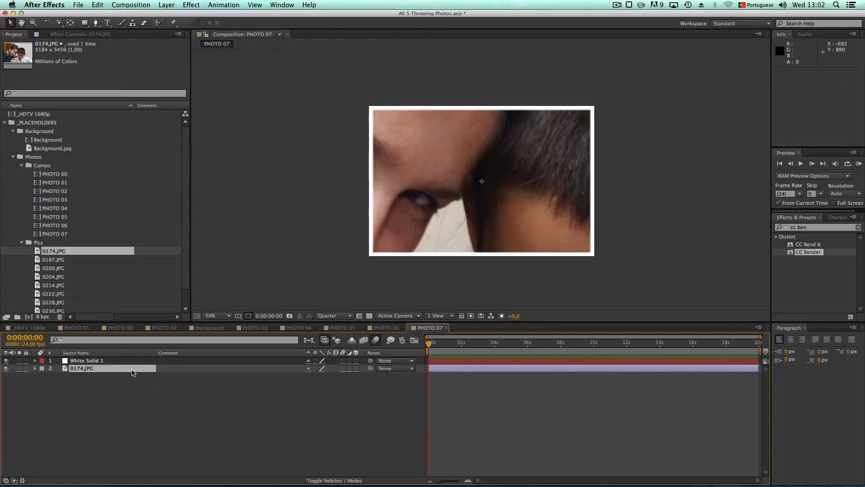
{"action": "key", "text": "s"}
{"action": "left_click_drag", "start_coordinate": [321, 381], "coordinate": [282, 372]}
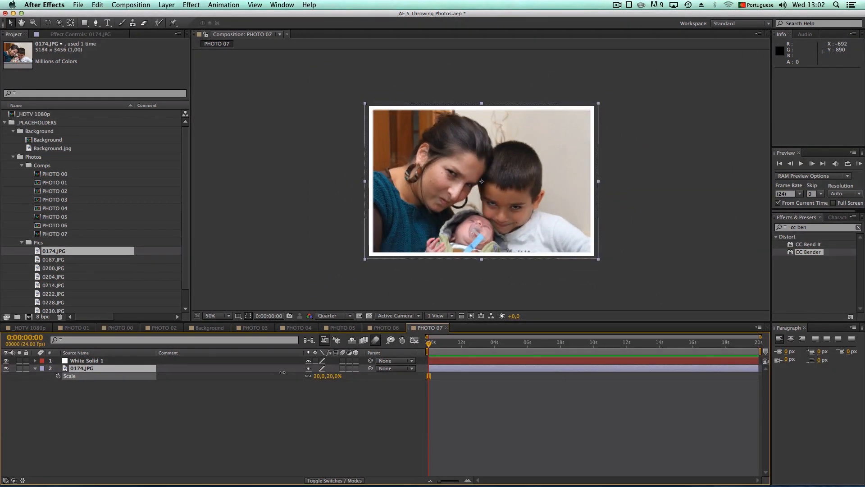
{"action": "key", "text": "Return"}
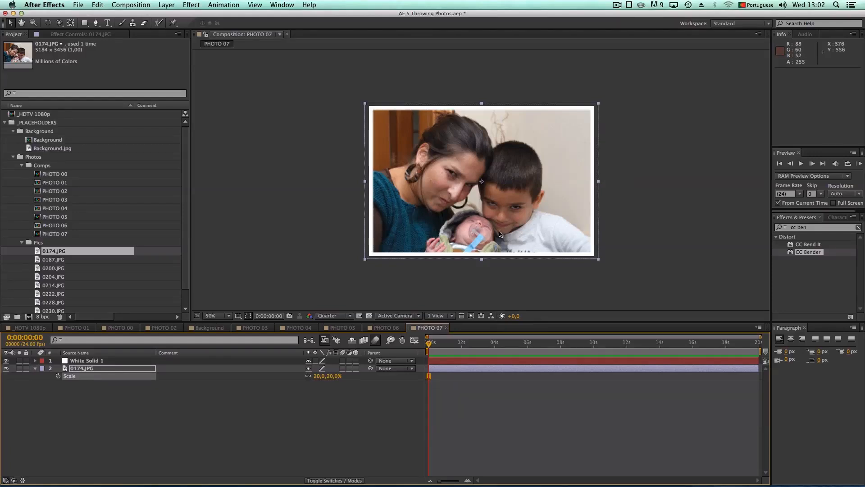
In the _HDTV 1080p comp, replace the repeated PHOTO 02 layers 10 up to 6 with PHOTO 03, 04, 05, 06 and 07 in order
{"action": "left_click", "coordinate": [39, 328]}
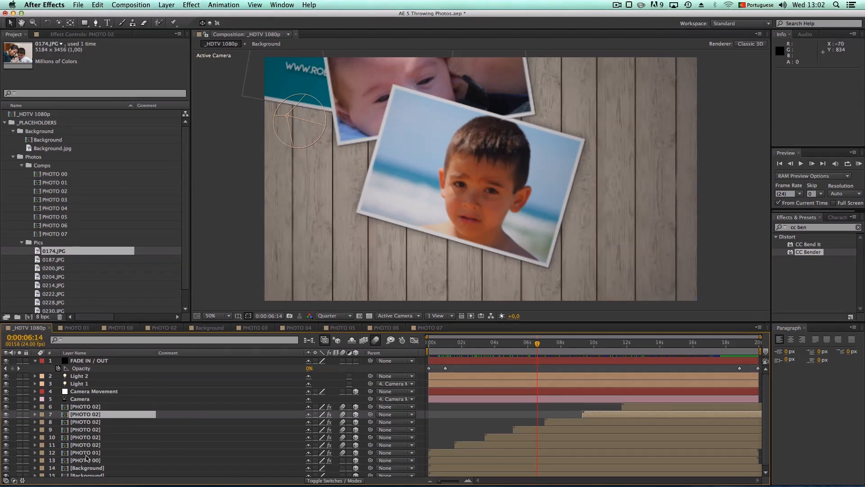
{"action": "left_click", "coordinate": [96, 438]}
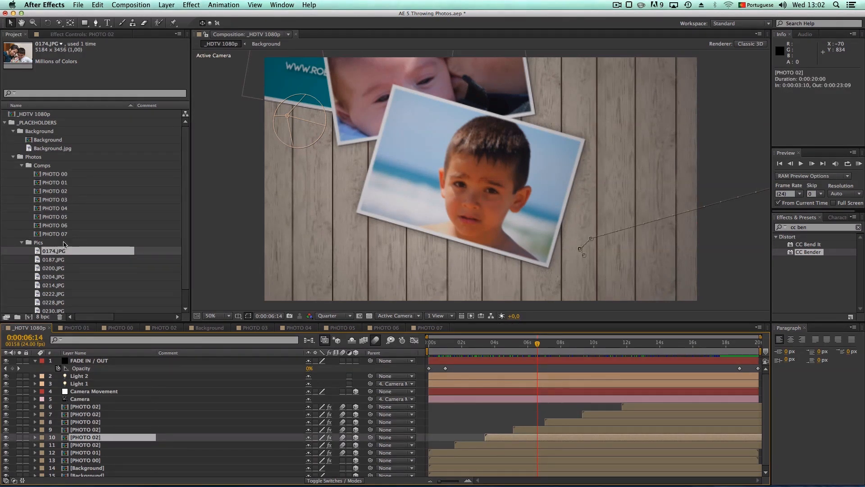
{"action": "left_click_drag", "start_coordinate": [68, 199], "coordinate": [97, 438]}
{"action": "left_click", "coordinate": [98, 430]}
{"action": "left_click_drag", "start_coordinate": [64, 207], "coordinate": [98, 429]}
{"action": "left_click", "coordinate": [98, 421]}
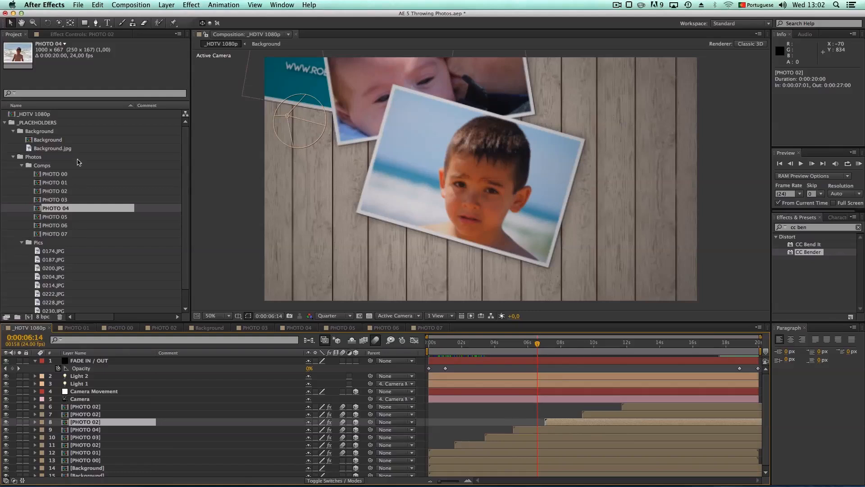
{"action": "left_click_drag", "start_coordinate": [65, 216], "coordinate": [85, 423]}
{"action": "left_click", "coordinate": [97, 414]}
{"action": "left_click_drag", "start_coordinate": [64, 224], "coordinate": [90, 415]}
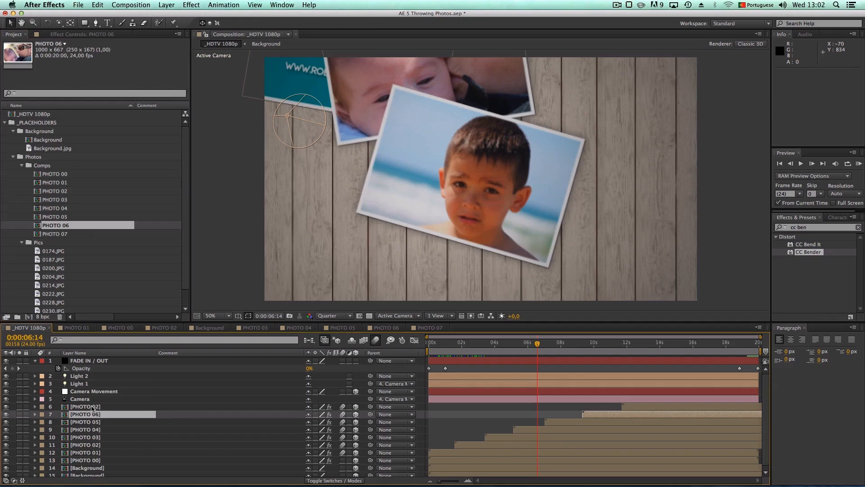
{"action": "left_click", "coordinate": [92, 406]}
{"action": "left_click_drag", "start_coordinate": [65, 234], "coordinate": [91, 408]}
Scrub through the main comp to about 16 seconds to check the replaced photos
{"action": "mouse_move", "coordinate": [535, 345]}
{"action": "left_mouse_down"}
{"action": "mouse_move", "coordinate": [431, 345]}
{"action": "mouse_move", "coordinate": [527, 337]}
{"action": "left_mouse_up"}
{"action": "left_click_drag", "start_coordinate": [532, 337], "coordinate": [558, 334]}
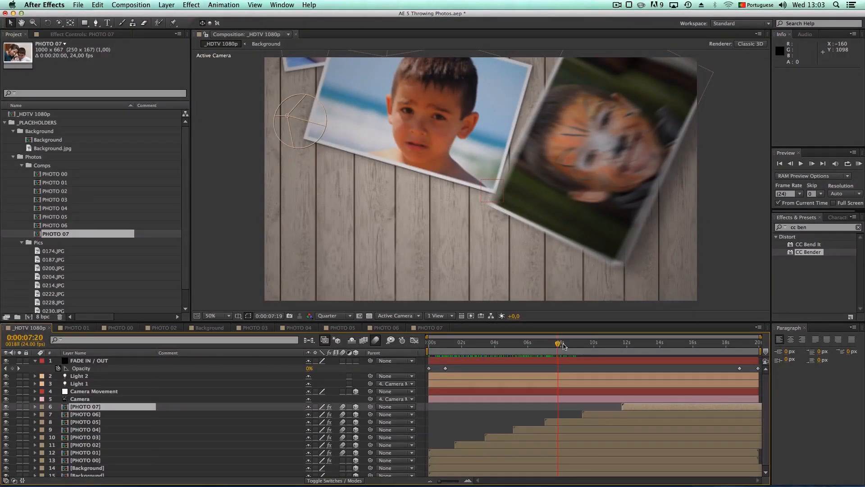
{"action": "left_click_drag", "start_coordinate": [563, 346], "coordinate": [699, 333]}
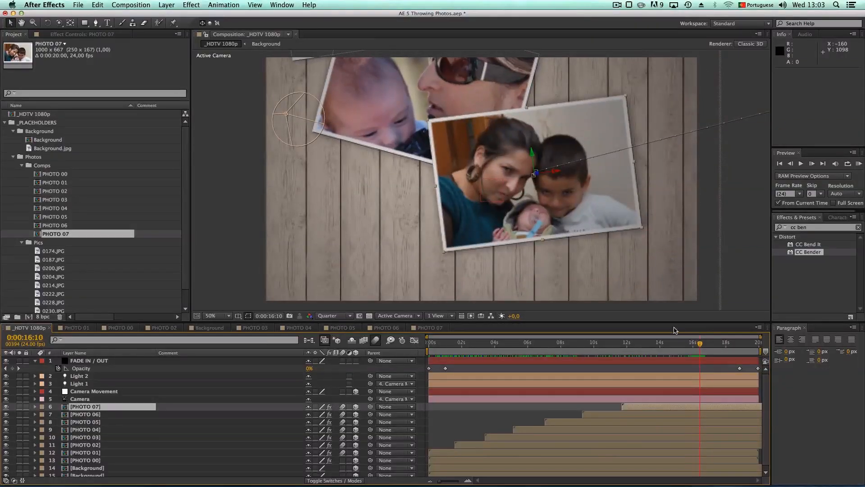
Replace the last thrown photo, layer 6, with the PHOTO 00 comp
{"action": "left_click", "coordinate": [66, 175]}
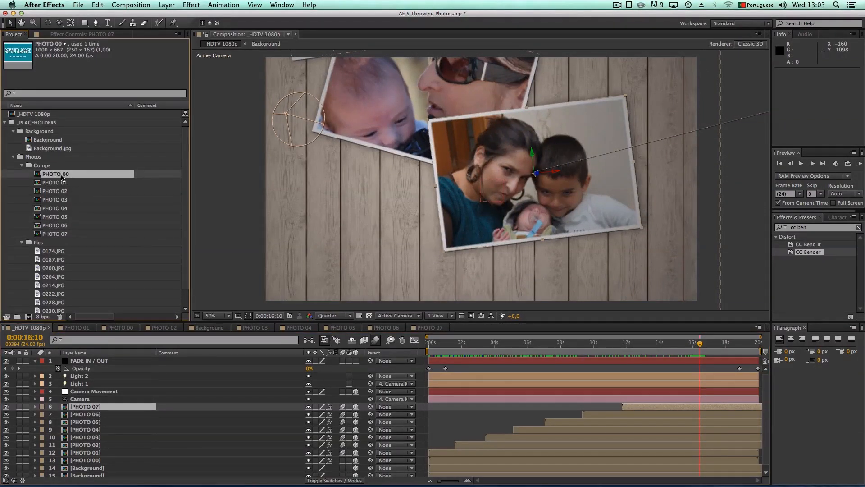
{"action": "left_click_drag", "start_coordinate": [63, 177], "coordinate": [101, 410]}
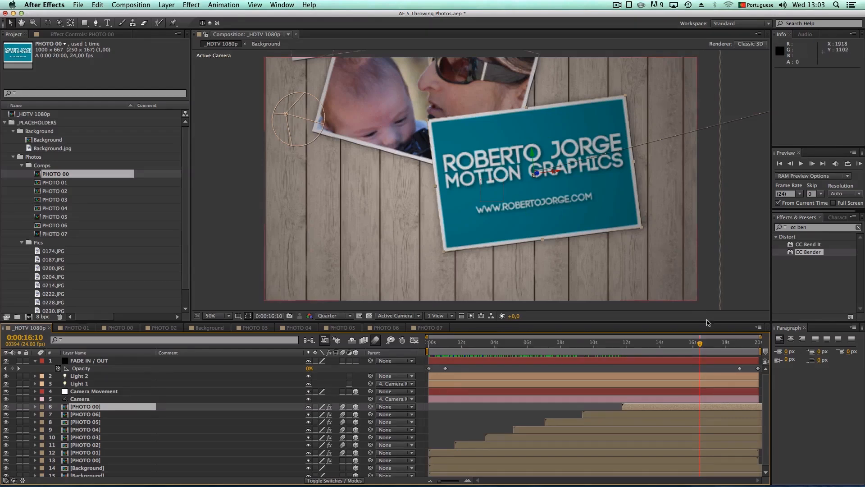
{"action": "left_click_drag", "start_coordinate": [699, 343], "coordinate": [537, 356]}
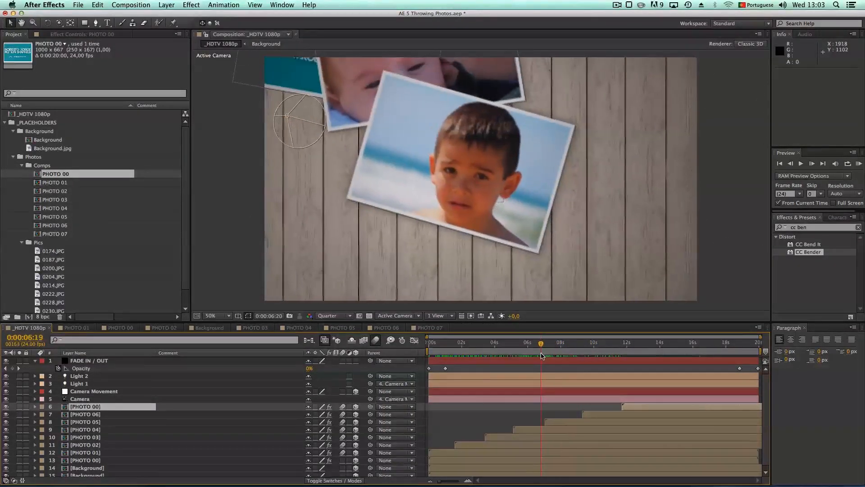
Add a white 1000 × 667 px solid to the PHOTO 04 comp and reduce it to a caption strip centred at 500, 597.5
{"action": "double_click", "coordinate": [65, 210]}
{"action": "right_click", "coordinate": [183, 392]}
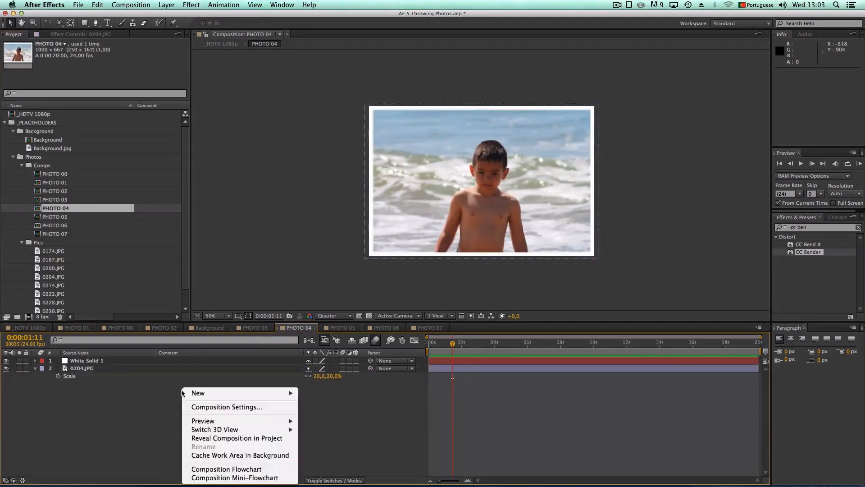
{"action": "mouse_move", "coordinate": [248, 393]}
{"action": "left_click", "coordinate": [343, 415]}
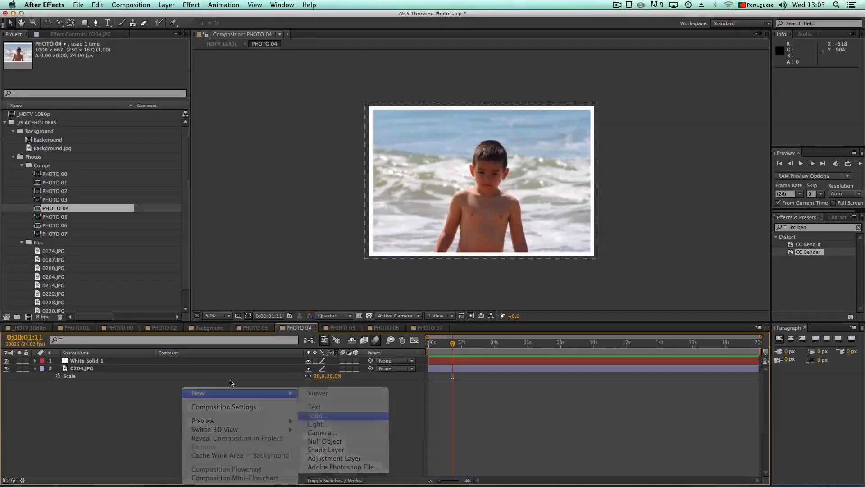
{"action": "left_click", "coordinate": [427, 308]}
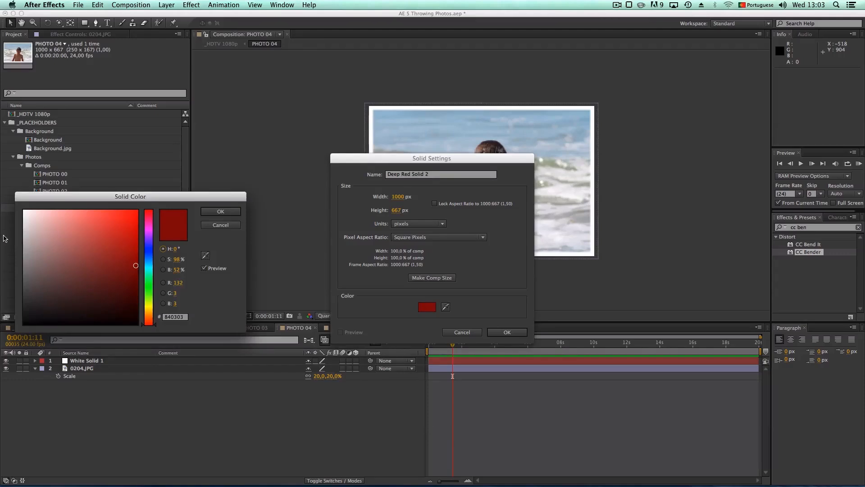
{"action": "left_click", "coordinate": [24, 210]}
{"action": "left_click", "coordinate": [216, 212]}
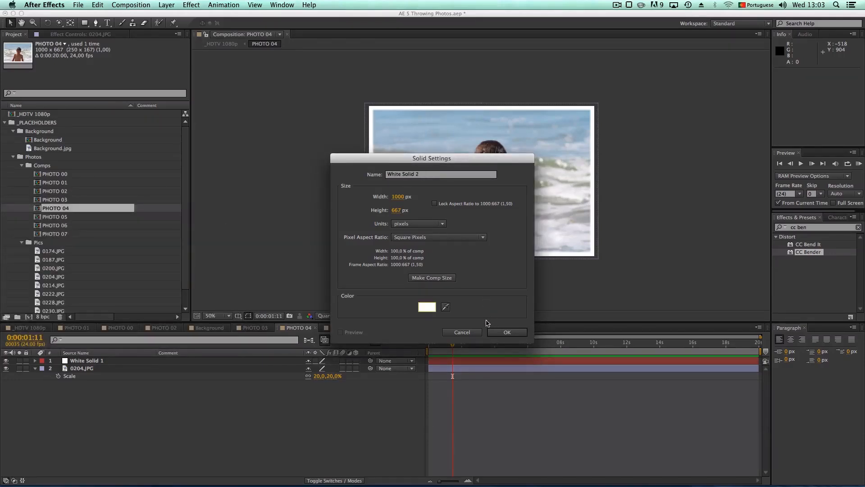
{"action": "left_click", "coordinate": [504, 332]}
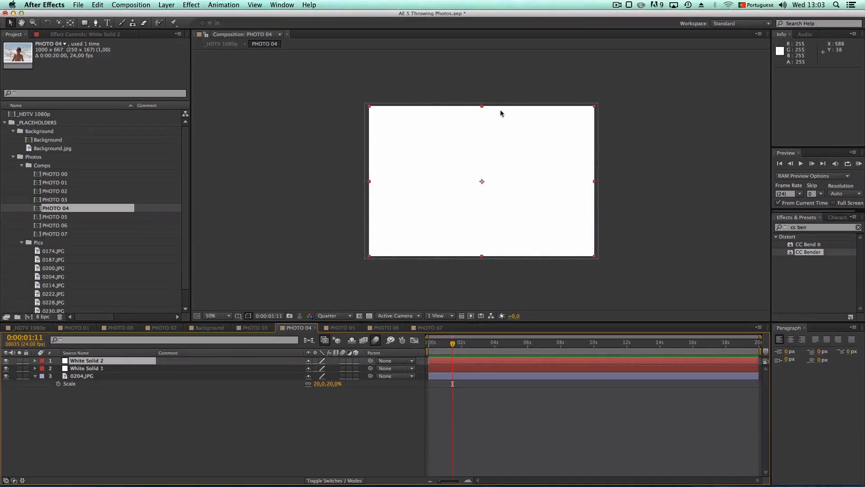
{"action": "left_click_drag", "start_coordinate": [482, 106], "coordinate": [499, 241]}
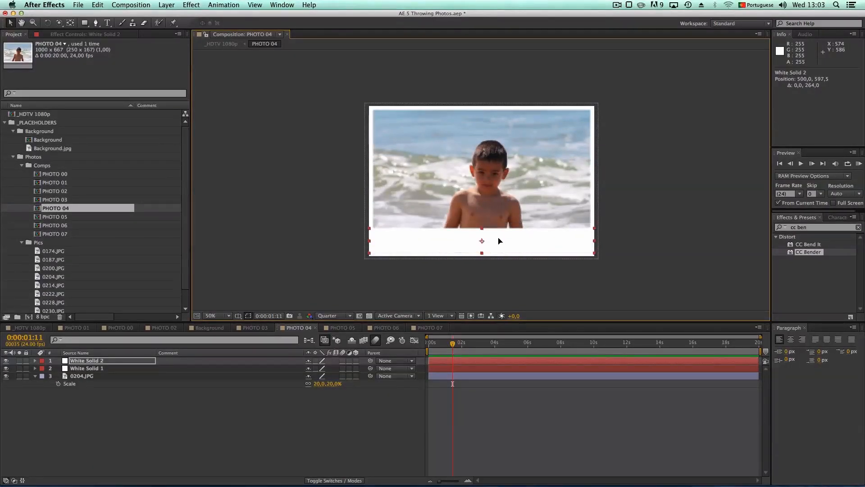
Add a text layer in Freestyle Script to PHOTO 04, captioned with the boy's first name followed by "At The Beach"
{"action": "left_click", "coordinate": [143, 426]}
{"action": "right_click", "coordinate": [145, 388]}
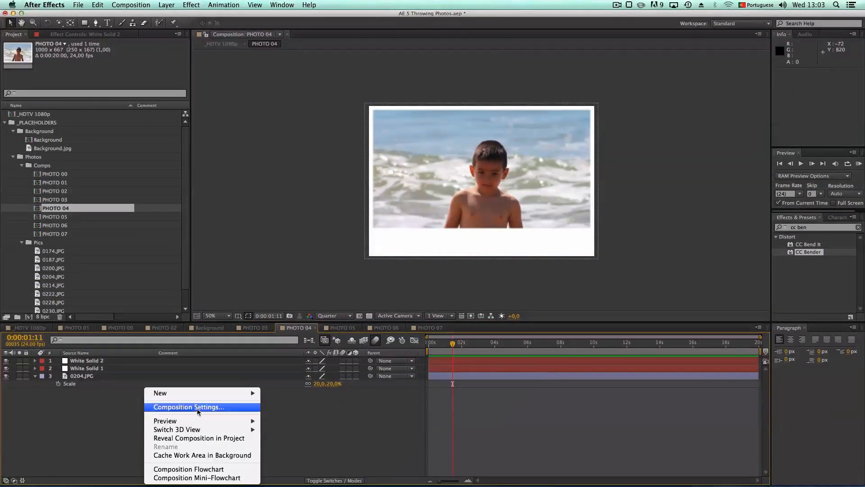
{"action": "mouse_move", "coordinate": [195, 393]}
{"action": "left_click", "coordinate": [287, 408]}
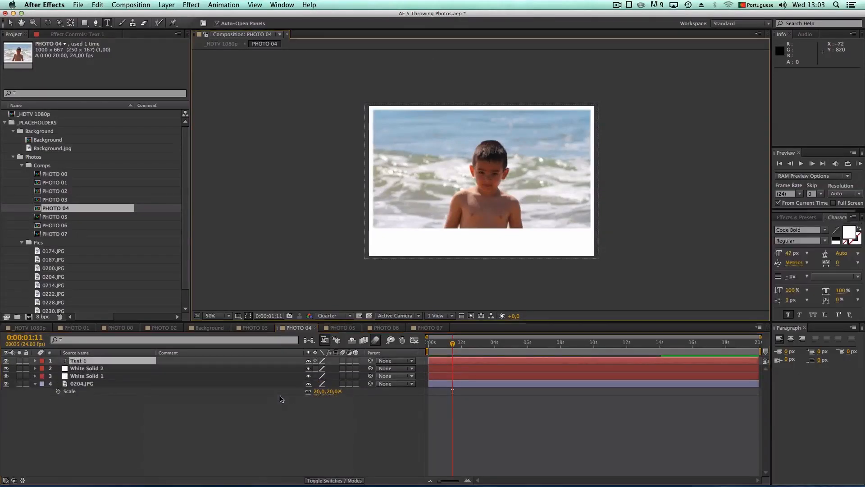
{"action": "left_click", "coordinate": [808, 230]}
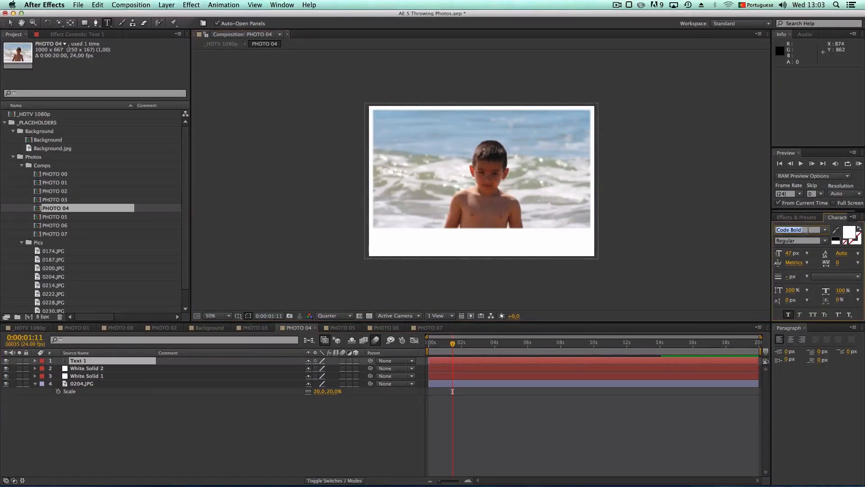
{"action": "type", "text": "Freestyle Script"}
{"action": "key", "text": "Return"}
{"action": "double_click", "coordinate": [130, 361]}
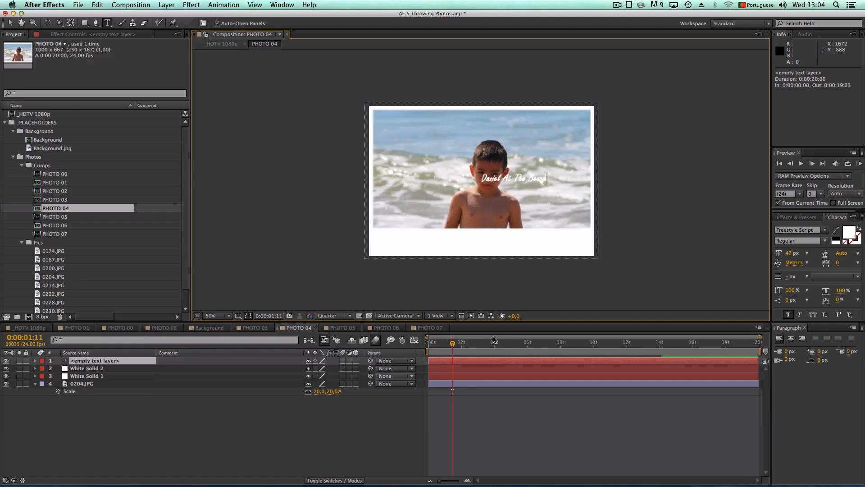
{"action": "left_click", "coordinate": [101, 362]}
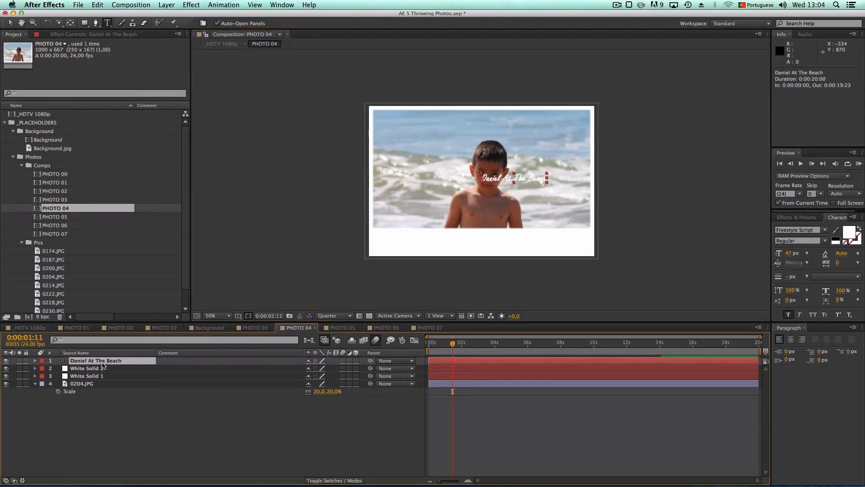
Move the caption text onto the white strip at 340, 615.5 and set its fill colour to black (000000)
{"action": "left_click", "coordinate": [15, 22]}
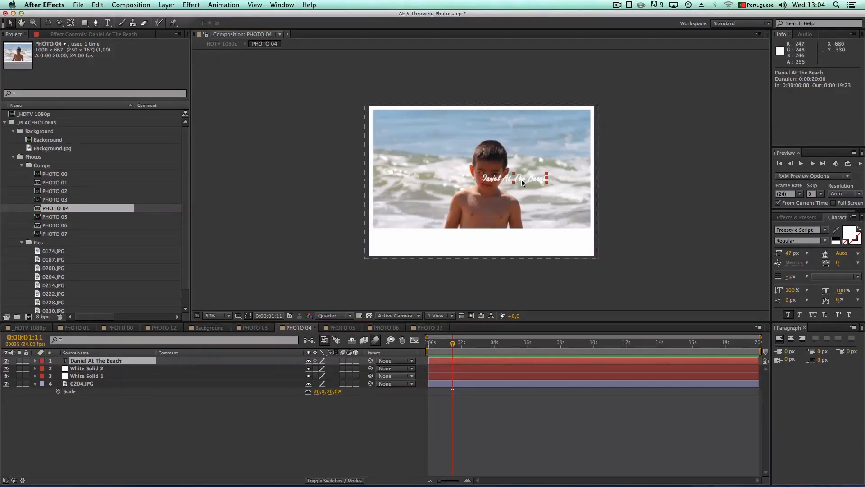
{"action": "left_click_drag", "start_coordinate": [522, 181], "coordinate": [486, 246]}
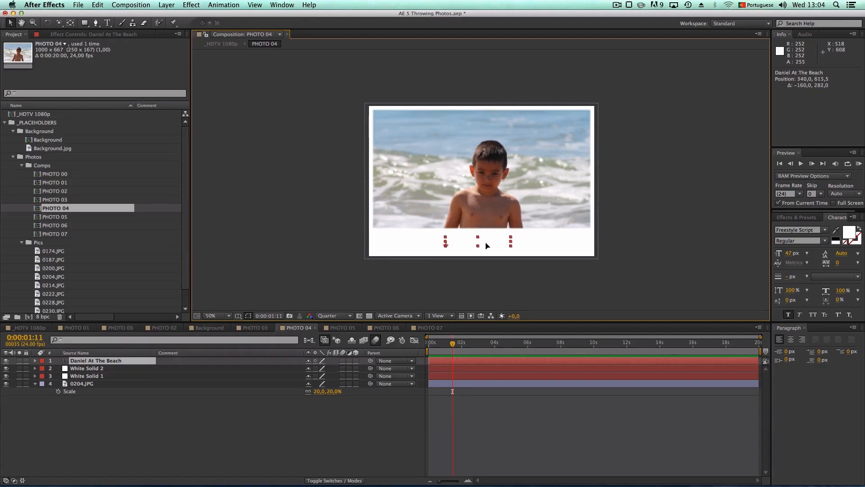
{"action": "left_click", "coordinate": [852, 234]}
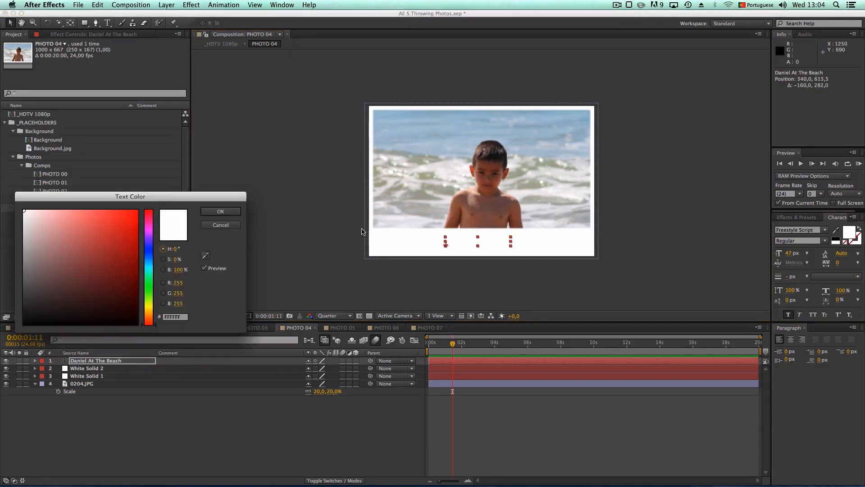
{"action": "left_click_drag", "start_coordinate": [127, 272], "coordinate": [175, 362]}
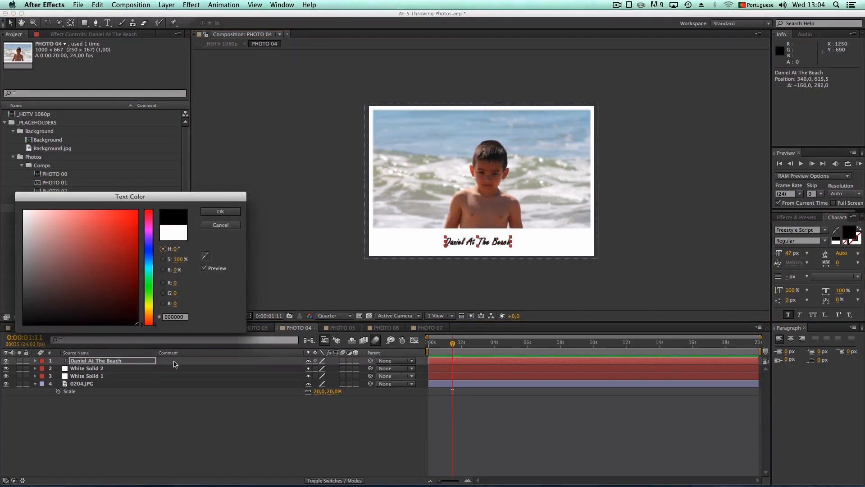
{"action": "left_click", "coordinate": [220, 211]}
Set the PHOTO 04 preview resolution to Full and inspect the caption up close
{"action": "left_click", "coordinate": [350, 317]}
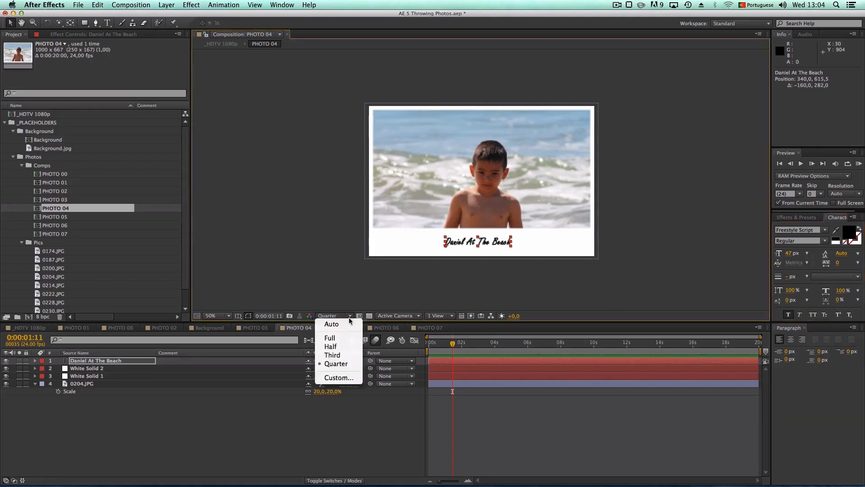
{"action": "left_click", "coordinate": [329, 338]}
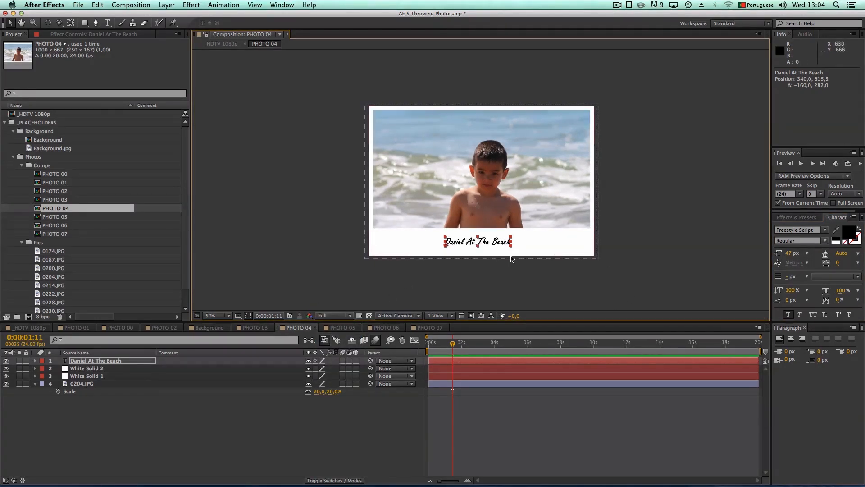
{"action": "scroll", "coordinate": [494, 262], "scroll_direction": "up", "scroll_amount": 1}
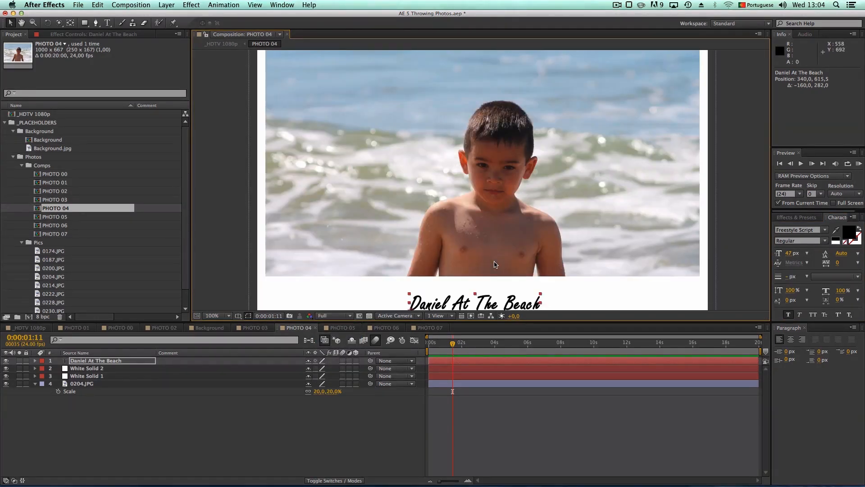
{"action": "scroll", "coordinate": [494, 264], "scroll_direction": "down", "scroll_amount": 3}
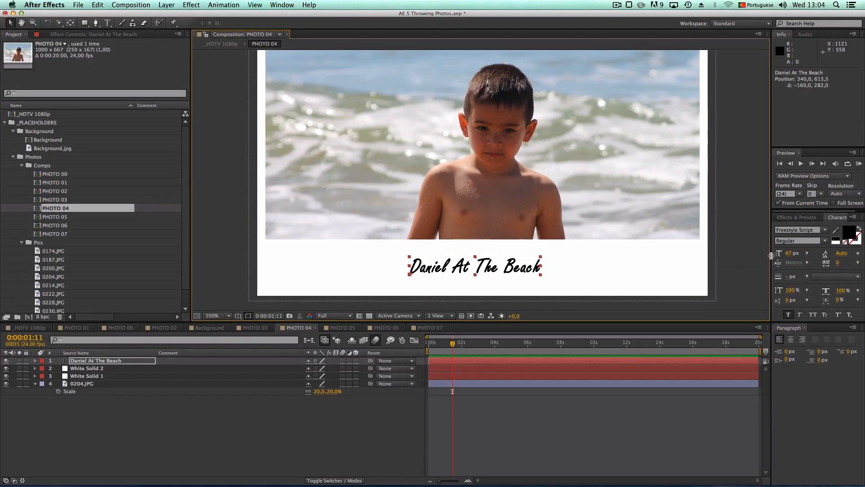
Centre-align the caption text, enlarge it to 109 px and position it at 509, 635.5 on the white strip
{"action": "left_click", "coordinate": [791, 339]}
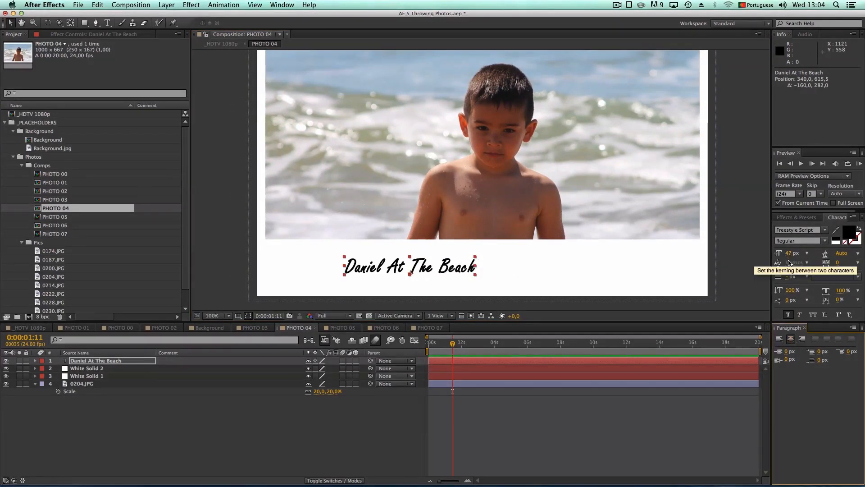
{"action": "left_click_drag", "start_coordinate": [789, 257], "coordinate": [819, 255]}
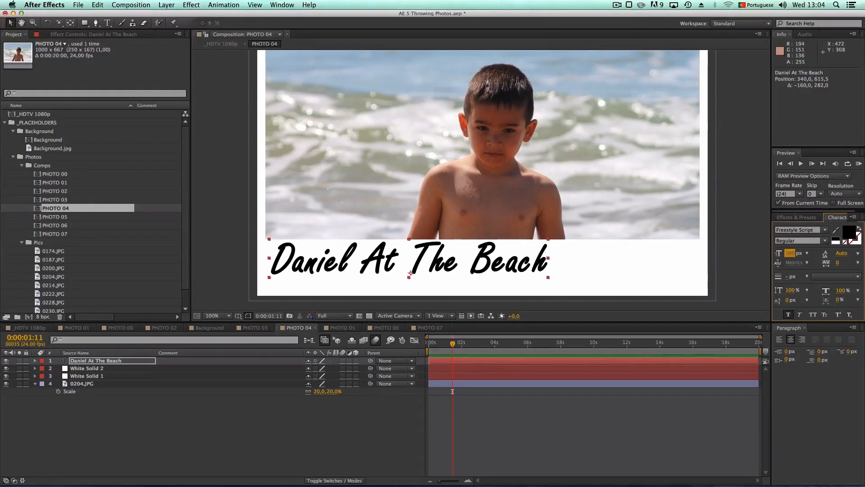
{"action": "left_click_drag", "start_coordinate": [437, 266], "coordinate": [508, 273]}
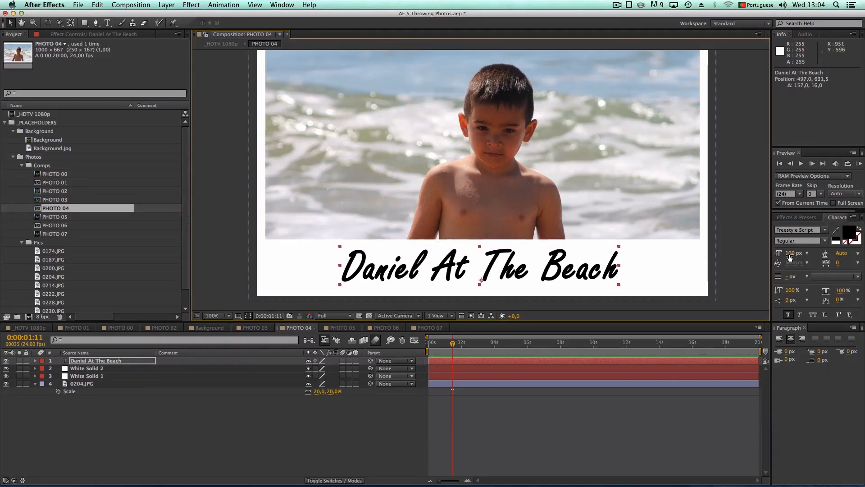
{"action": "left_click_drag", "start_coordinate": [789, 257], "coordinate": [794, 254]}
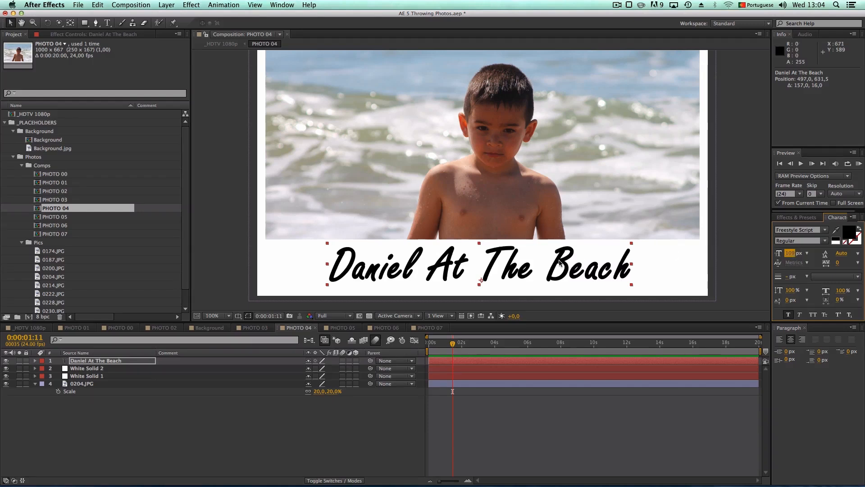
{"action": "left_click_drag", "start_coordinate": [501, 269], "coordinate": [506, 271]}
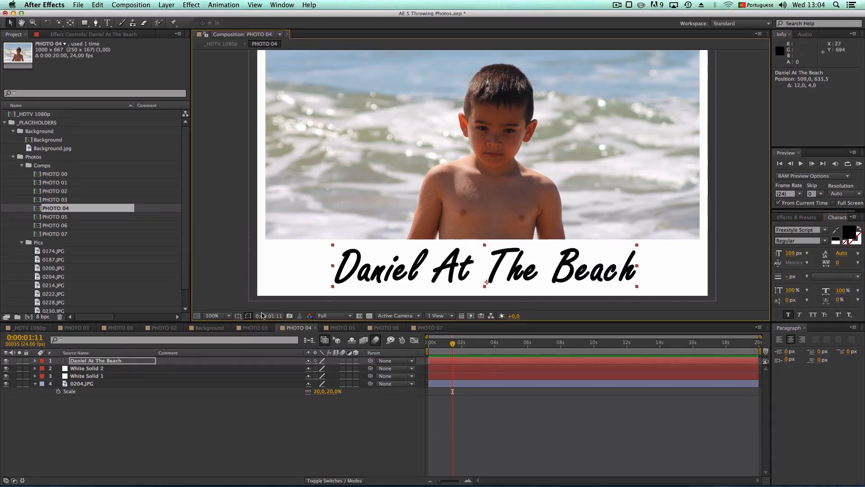
{"action": "left_click", "coordinate": [230, 318]}
{"action": "left_click", "coordinate": [231, 330]}
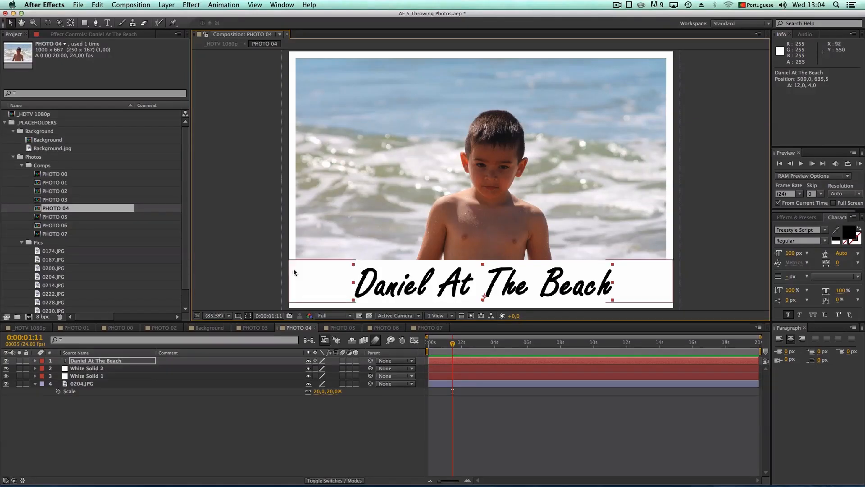
Apply a Drop Shadow effect to the white caption strip, layer 2
{"action": "left_click", "coordinate": [87, 368]}
{"action": "left_click", "coordinate": [86, 7]}
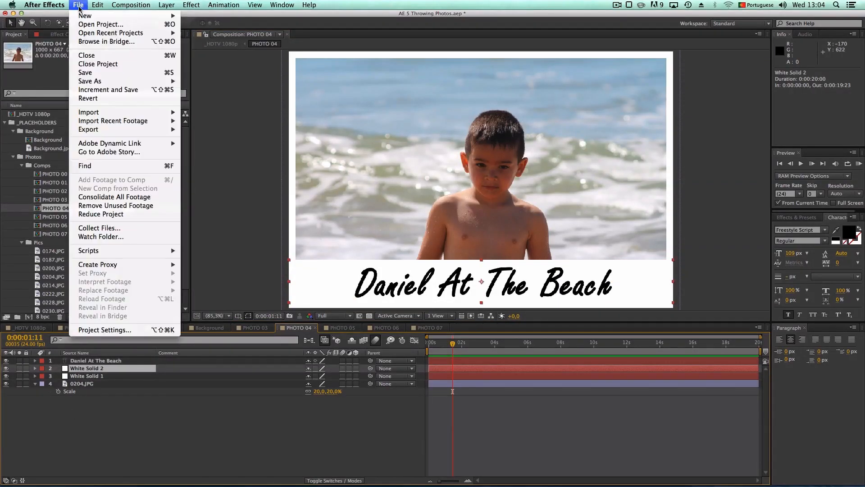
{"action": "mouse_move", "coordinate": [120, 7]}
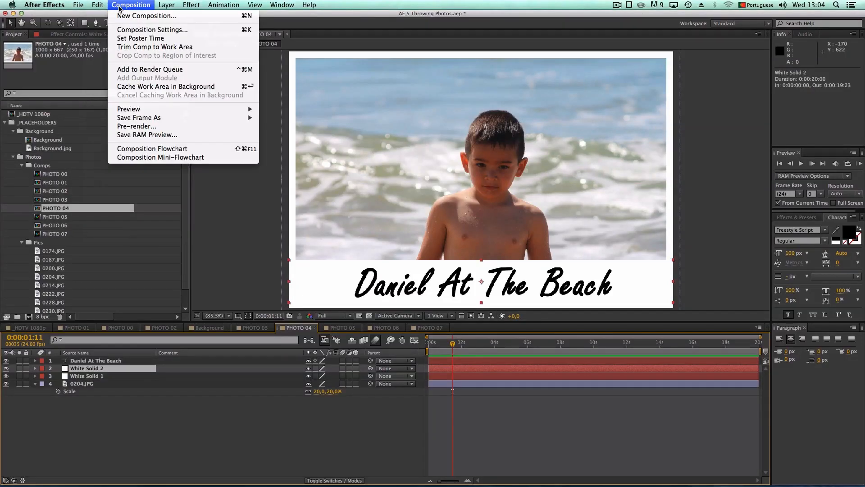
{"action": "mouse_move", "coordinate": [191, 5]}
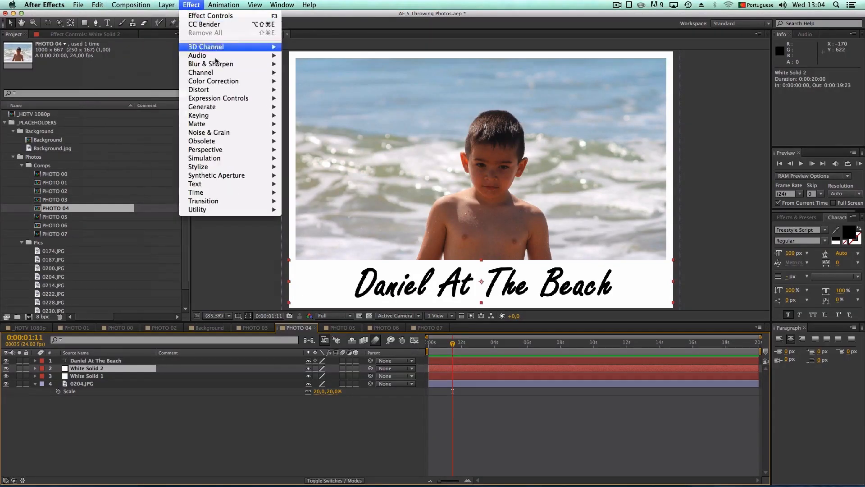
{"action": "mouse_move", "coordinate": [225, 111]}
{"action": "mouse_move", "coordinate": [252, 149]}
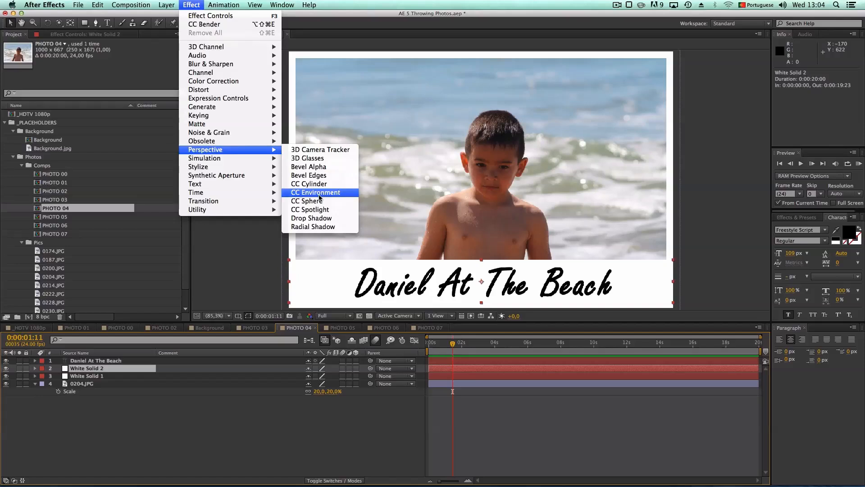
{"action": "left_click", "coordinate": [316, 218]}
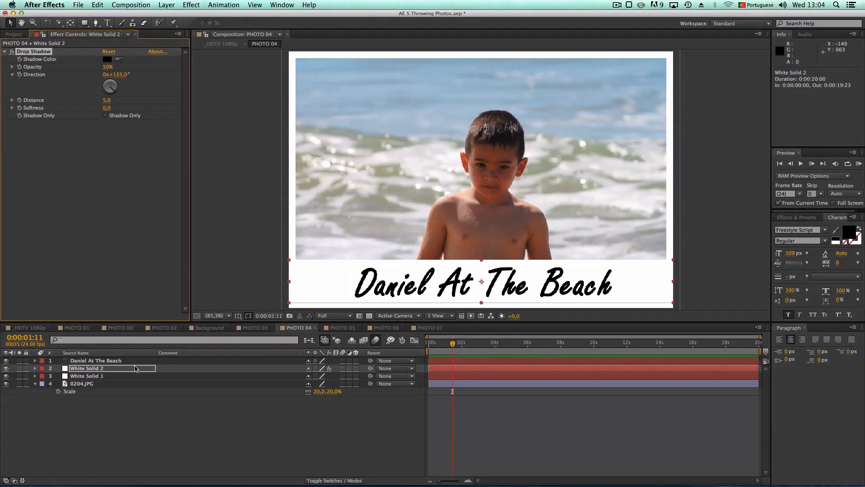
Set the caption strip's drop shadow to direction 7°, distance 14 and softness 164
{"action": "left_click", "coordinate": [103, 370]}
{"action": "left_click_drag", "start_coordinate": [113, 92], "coordinate": [112, 69]}
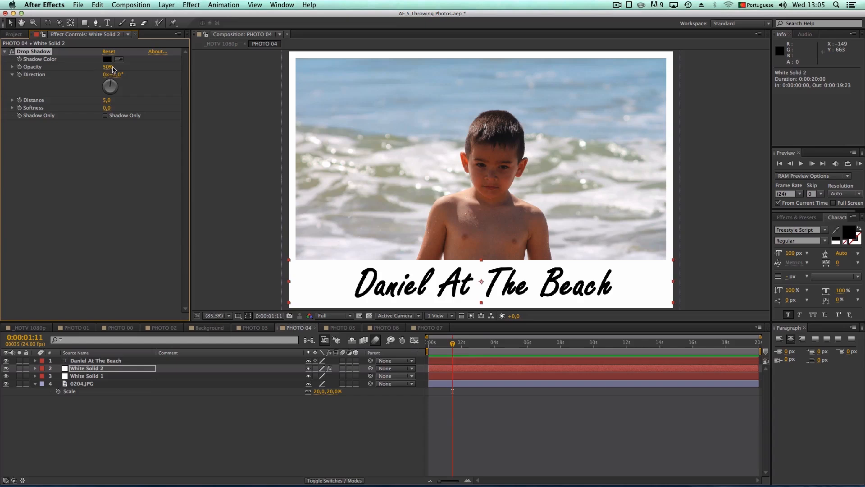
{"action": "mouse_move", "coordinate": [106, 100]}
{"action": "left_mouse_down"}
{"action": "mouse_move", "coordinate": [115, 99]}
{"action": "mouse_move", "coordinate": [107, 97]}
{"action": "left_mouse_up"}
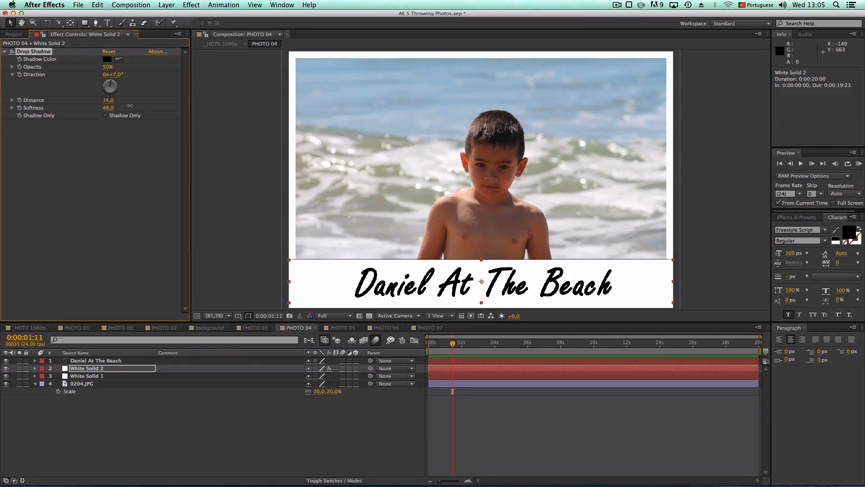
{"action": "left_click_drag", "start_coordinate": [130, 106], "coordinate": [179, 103]}
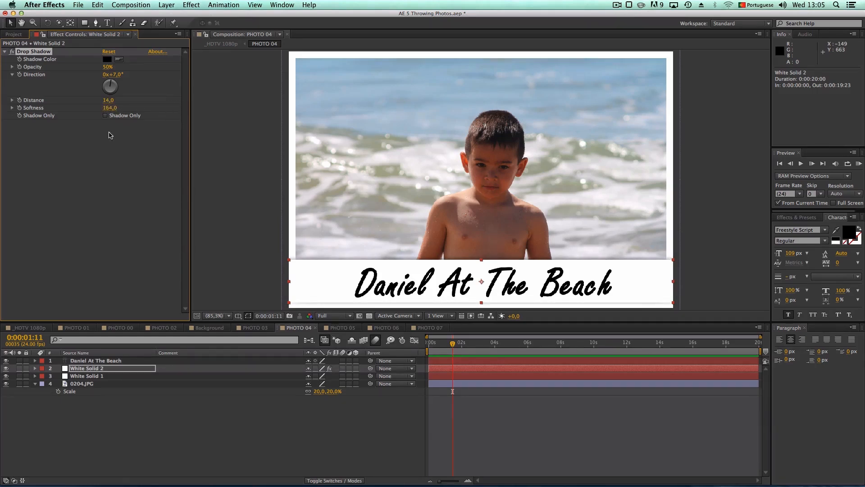
Copy the caption strip's Drop Shadow effect onto the white frame solid, layer 3
{"action": "left_click", "coordinate": [100, 377]}
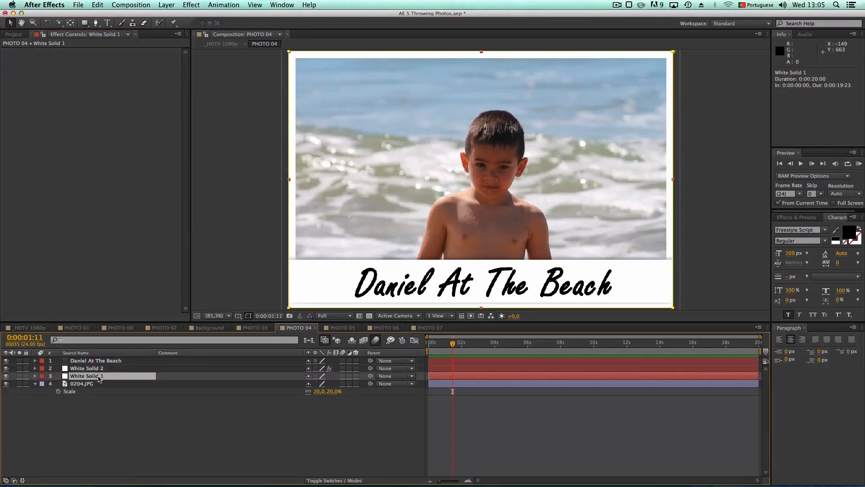
{"action": "left_click", "coordinate": [92, 369]}
{"action": "left_click", "coordinate": [40, 51]}
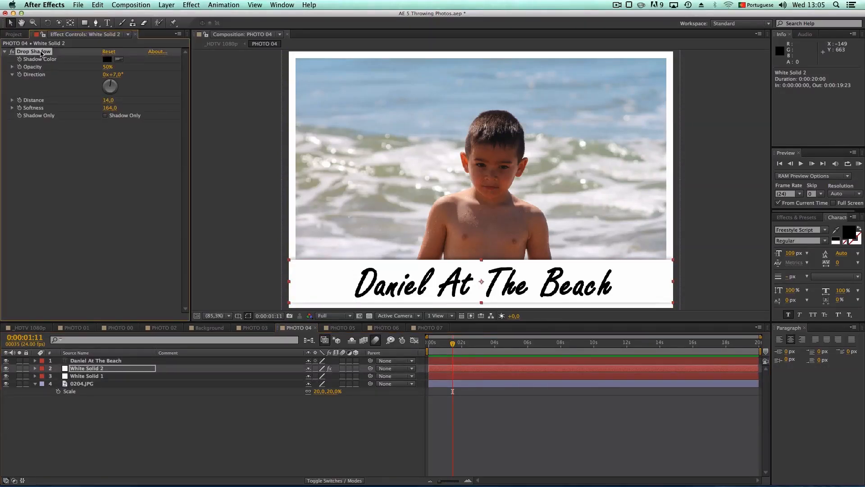
{"action": "left_click", "coordinate": [97, 377]}
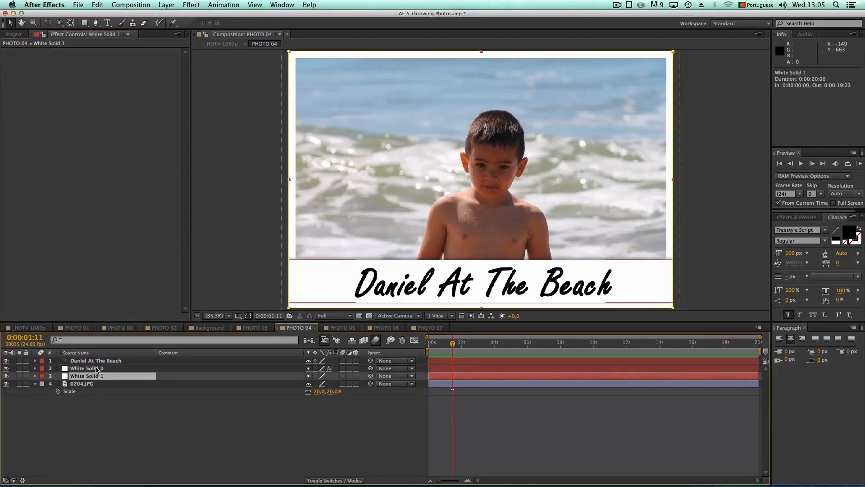
{"action": "key", "text": "cmd+v"}
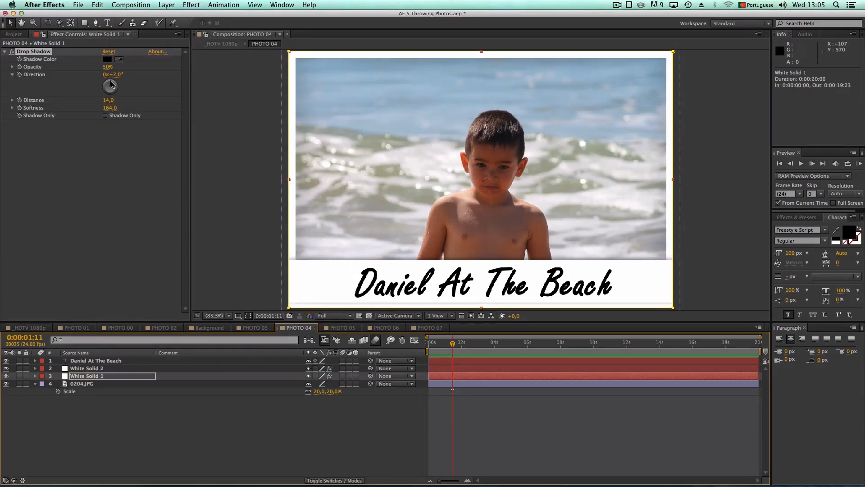
Set the frame solid's drop shadow to direction 186°, softness 33 and distance 3
{"action": "left_click_drag", "start_coordinate": [111, 84], "coordinate": [118, 100]}
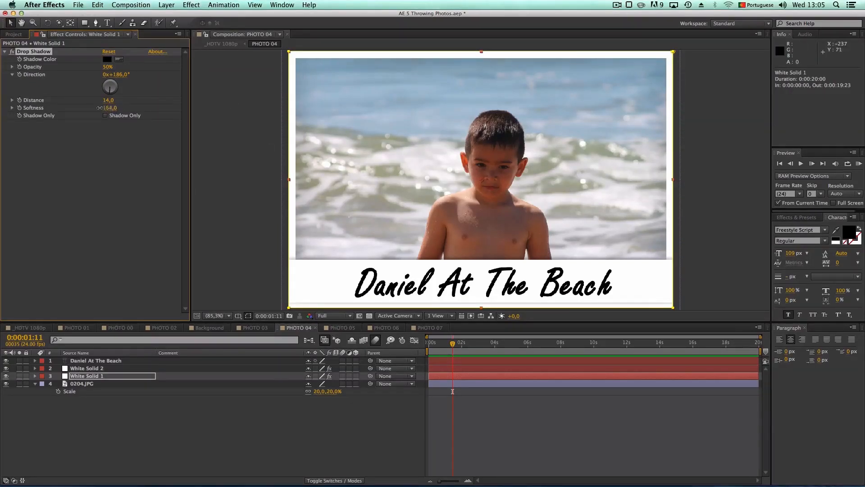
{"action": "left_click_drag", "start_coordinate": [99, 107], "coordinate": [50, 113]}
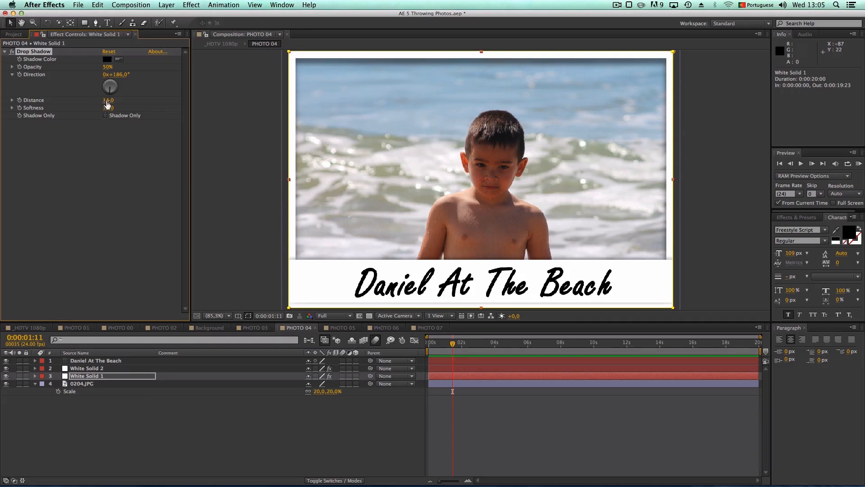
{"action": "left_click_drag", "start_coordinate": [104, 100], "coordinate": [101, 99]}
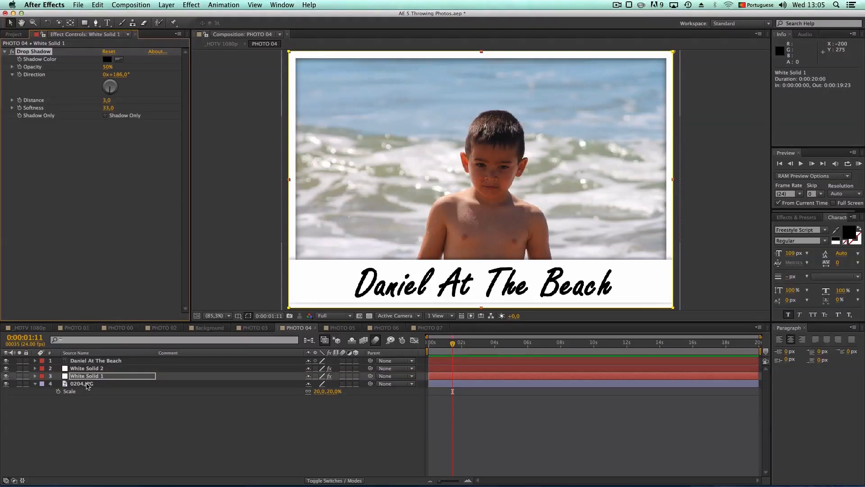
Change the frame solid's colour to light gray D6D6D6, creating it as a new solid for this layer
{"action": "left_click", "coordinate": [95, 377]}
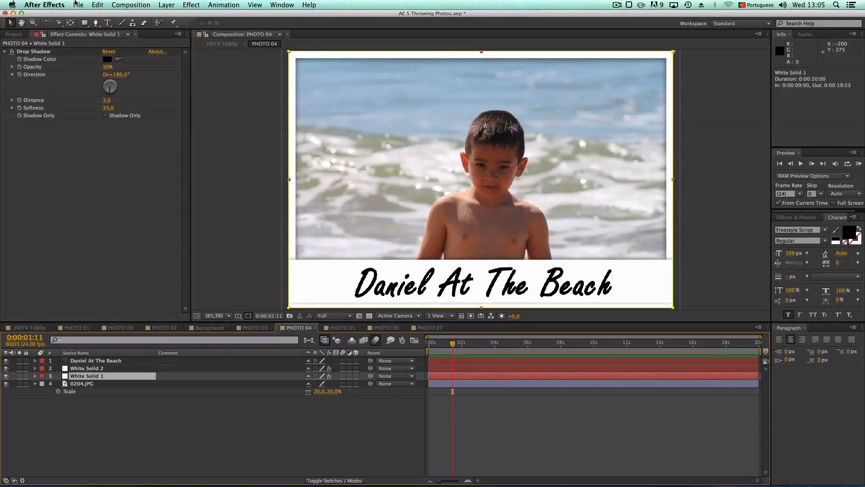
{"action": "left_click", "coordinate": [166, 5]}
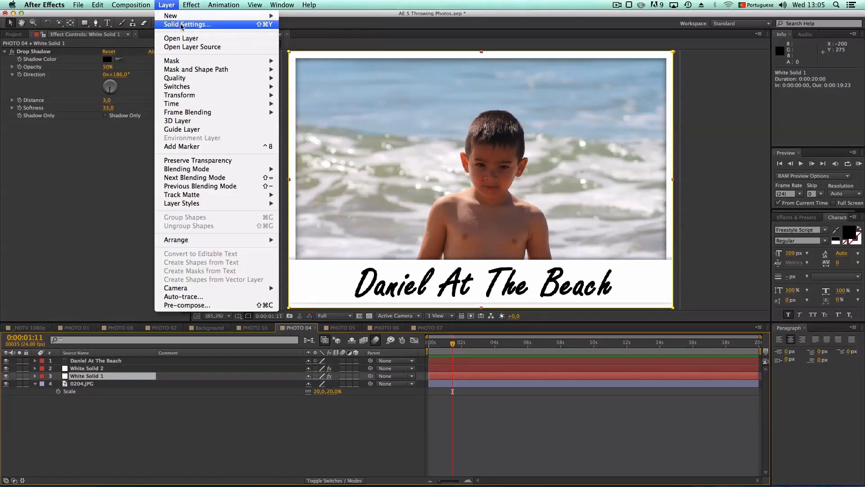
{"action": "left_click", "coordinate": [191, 26]}
{"action": "left_click", "coordinate": [290, 258]}
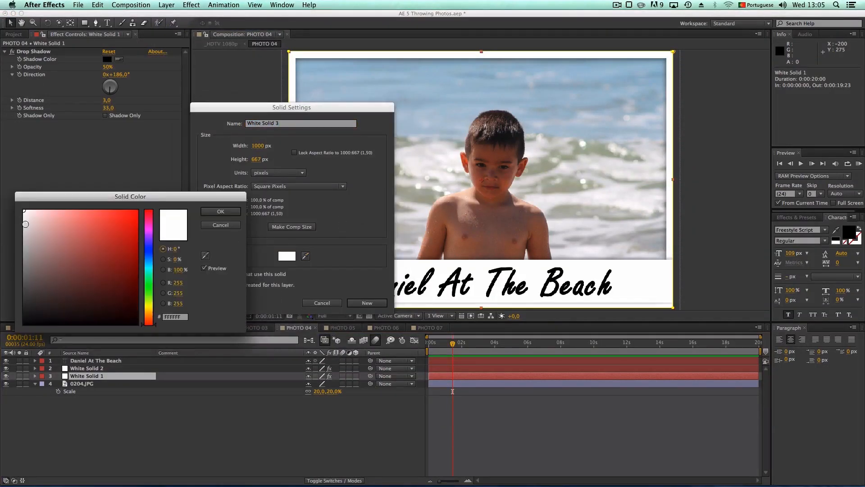
{"action": "left_click_drag", "start_coordinate": [23, 212], "coordinate": [23, 228]}
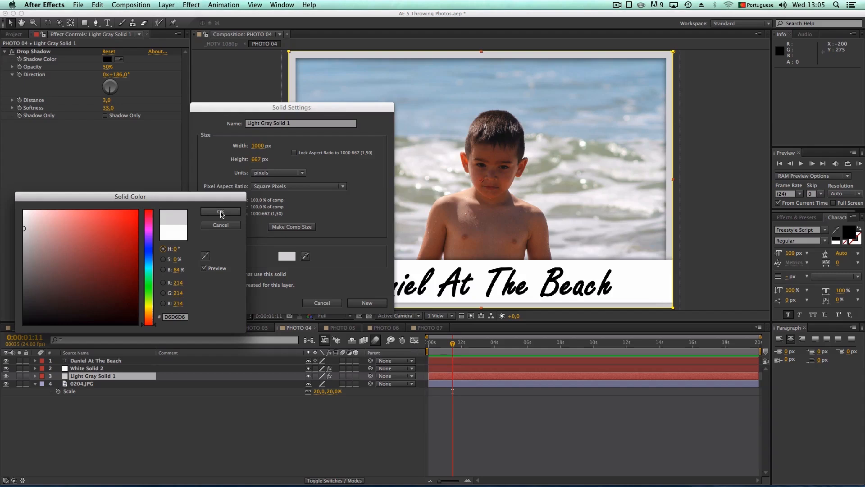
{"action": "left_click", "coordinate": [186, 317]}
{"action": "left_click", "coordinate": [227, 213]}
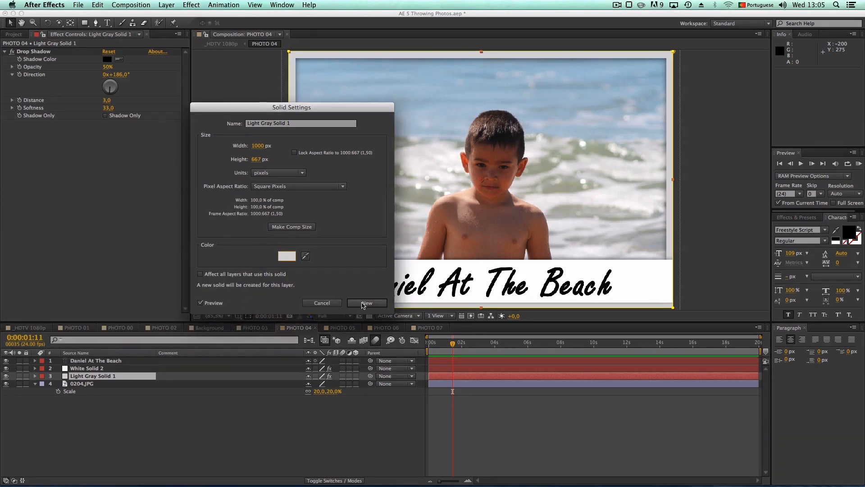
{"action": "left_click", "coordinate": [362, 303]}
Change the colour of the caption strip's solid, layer 2 of PHOTO 04, to light gray D6D6D6
{"action": "left_click", "coordinate": [104, 368]}
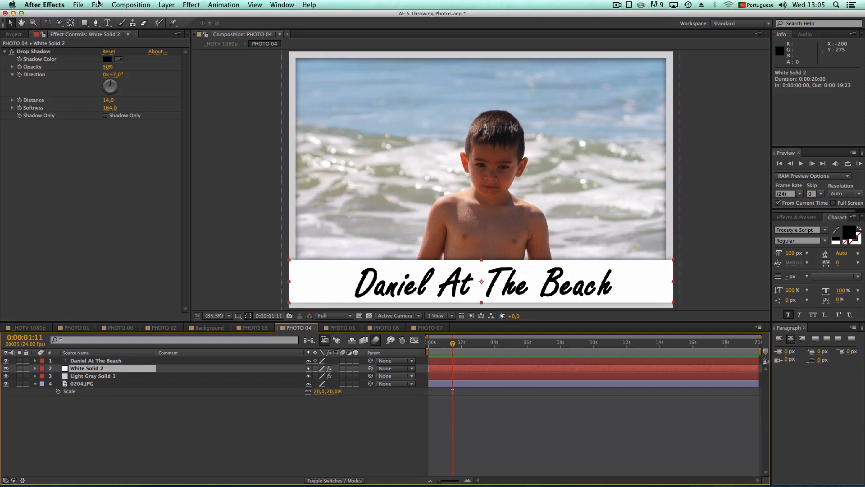
{"action": "left_click", "coordinate": [161, 5]}
{"action": "left_click", "coordinate": [185, 26]}
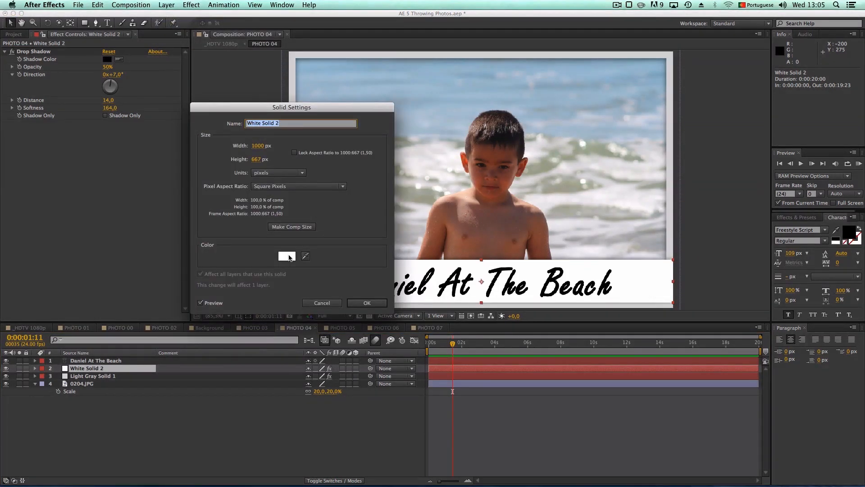
{"action": "left_click", "coordinate": [287, 257]}
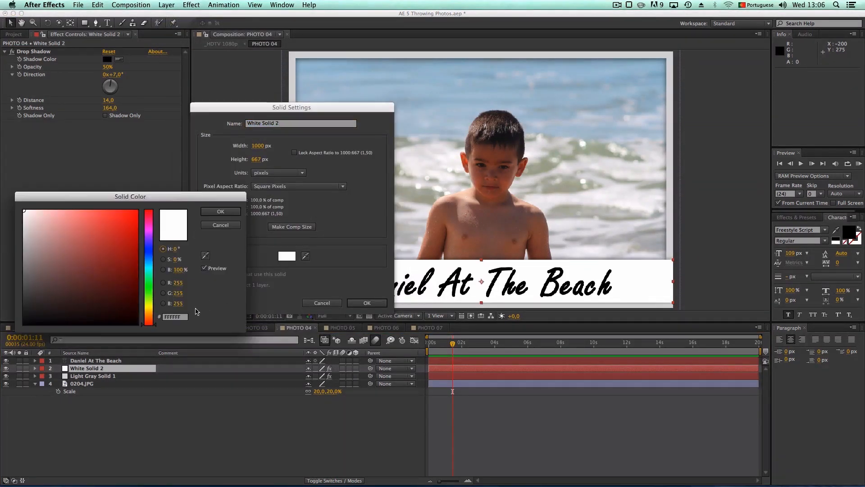
{"action": "type", "text": "D6D6D6"}
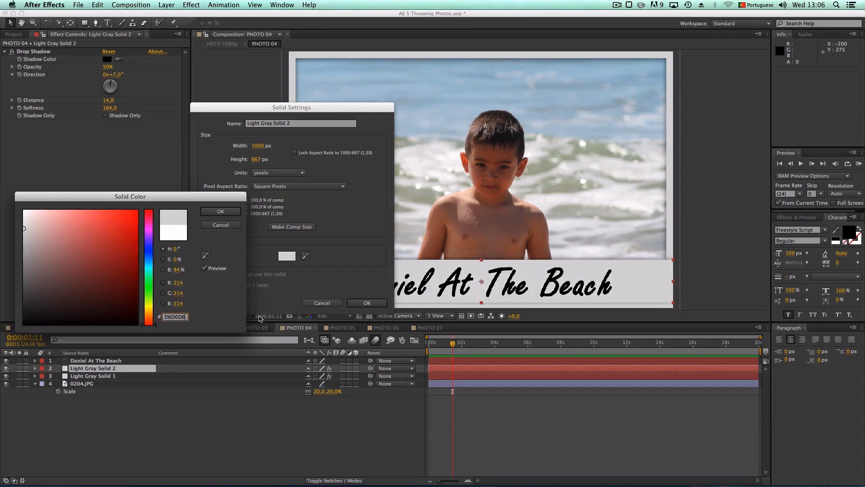
{"action": "left_click", "coordinate": [221, 213]}
{"action": "left_click", "coordinate": [367, 303]}
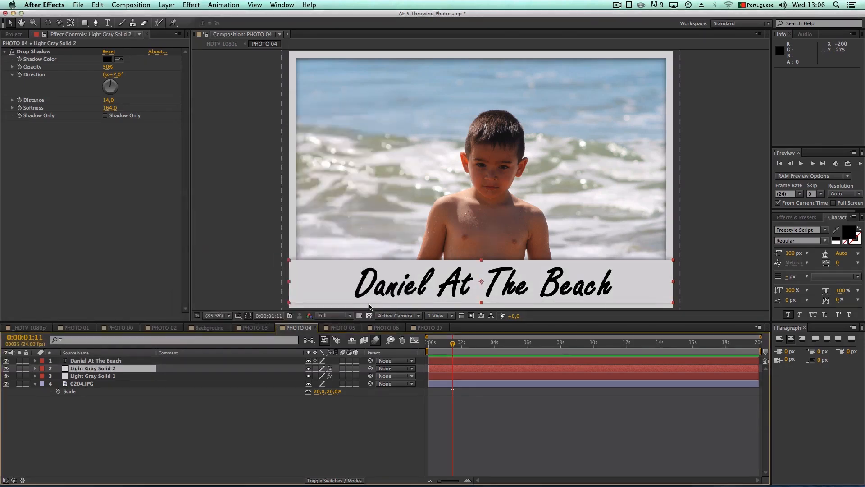
Inspect the captioned photo in the _HDTV 1080p composition at 0:00:10:02 with Full preview resolution
{"action": "left_click", "coordinate": [34, 327]}
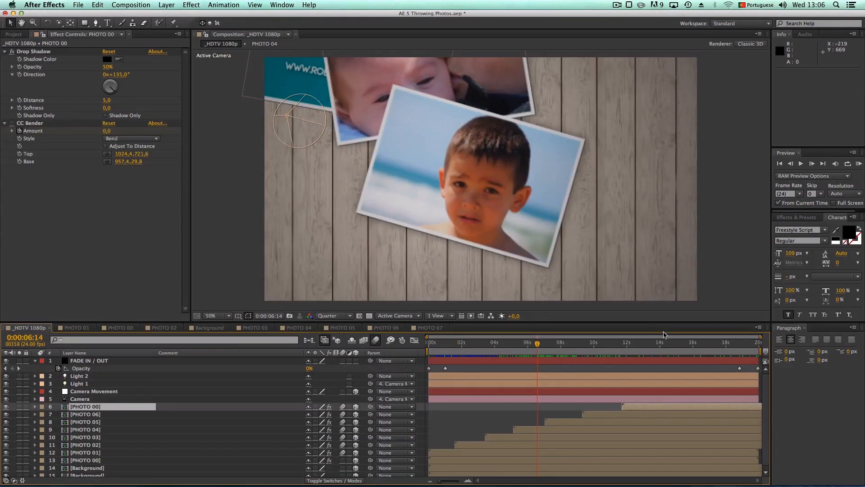
{"action": "left_click_drag", "start_coordinate": [537, 347], "coordinate": [557, 348]}
{"action": "left_click_drag", "start_coordinate": [562, 346], "coordinate": [597, 346]}
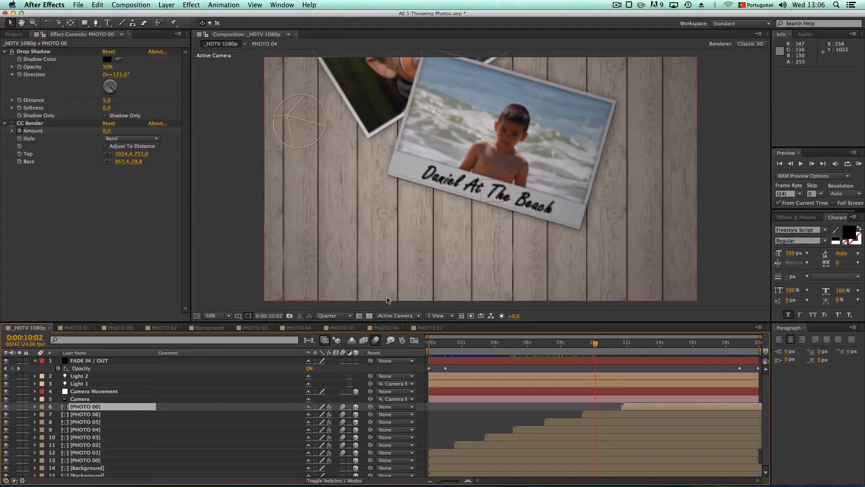
{"action": "left_click", "coordinate": [350, 316]}
{"action": "left_click", "coordinate": [330, 337]}
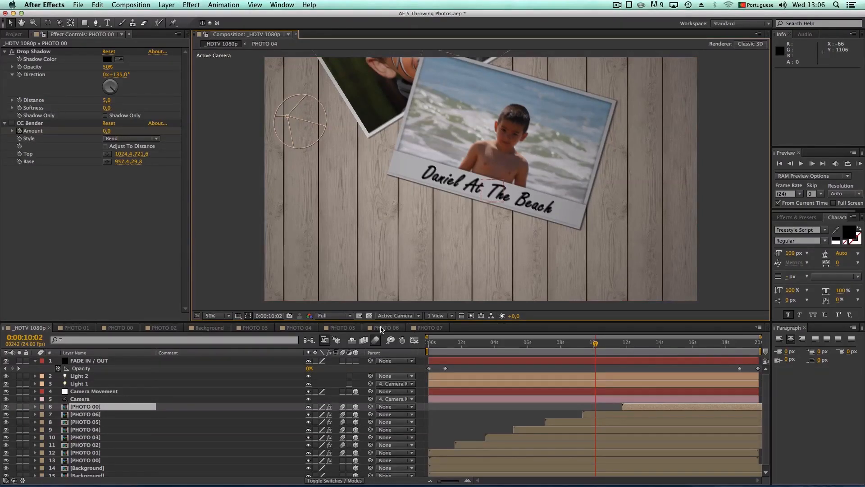
Turn off the caption strip's Drop Shadow effect in PHOTO 04 and check the photo in the _HDTV 1080p composition
{"action": "left_click", "coordinate": [298, 328]}
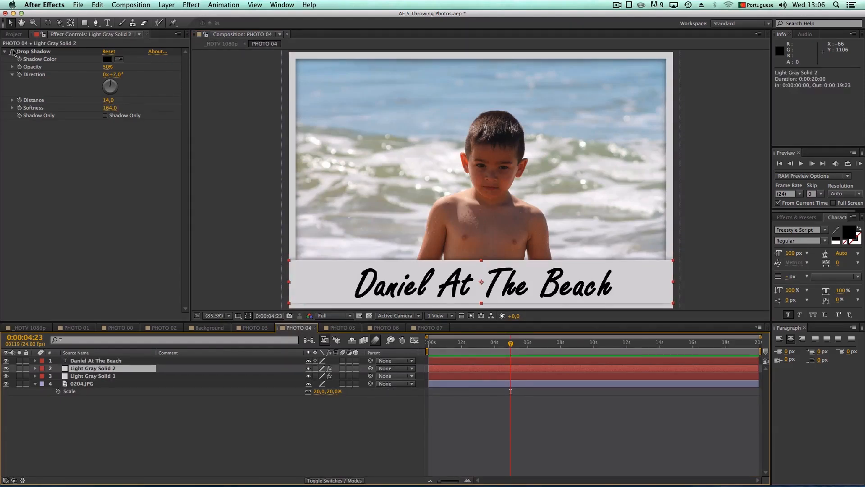
{"action": "left_click", "coordinate": [13, 51]}
{"action": "left_click", "coordinate": [14, 34]}
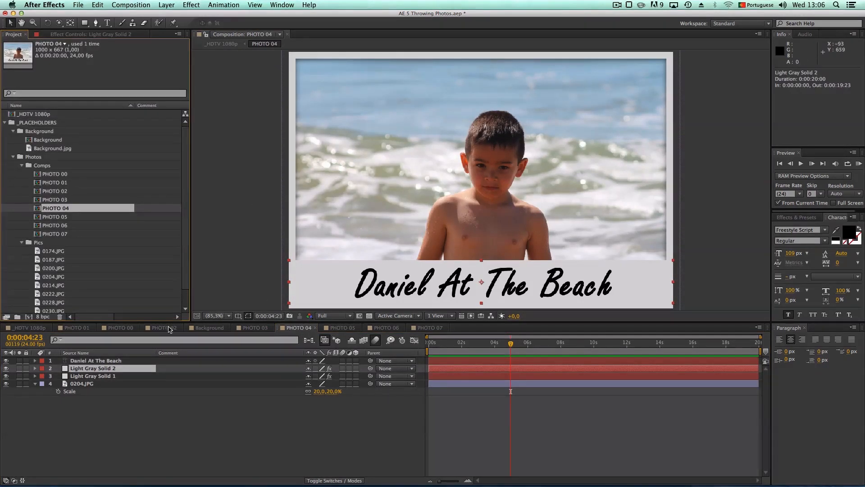
{"action": "left_click", "coordinate": [32, 328]}
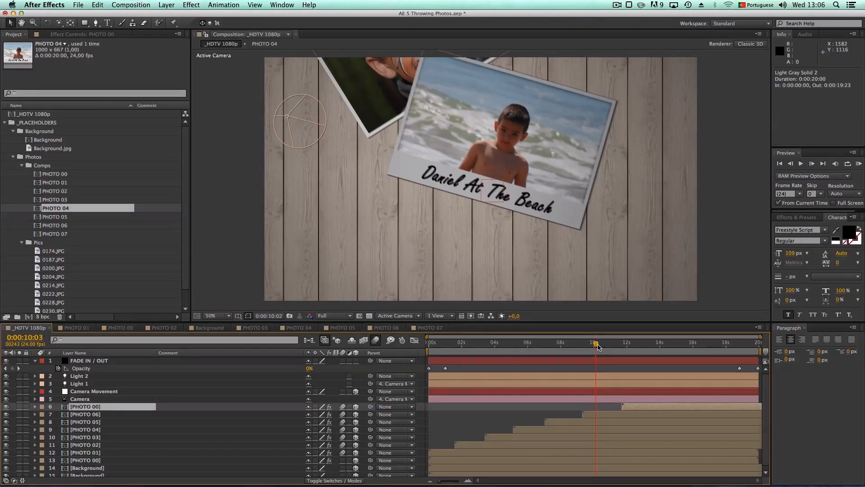
{"action": "mouse_move", "coordinate": [598, 345]}
{"action": "left_mouse_down"}
{"action": "mouse_move", "coordinate": [590, 345]}
{"action": "mouse_move", "coordinate": [599, 346]}
{"action": "left_mouse_up"}
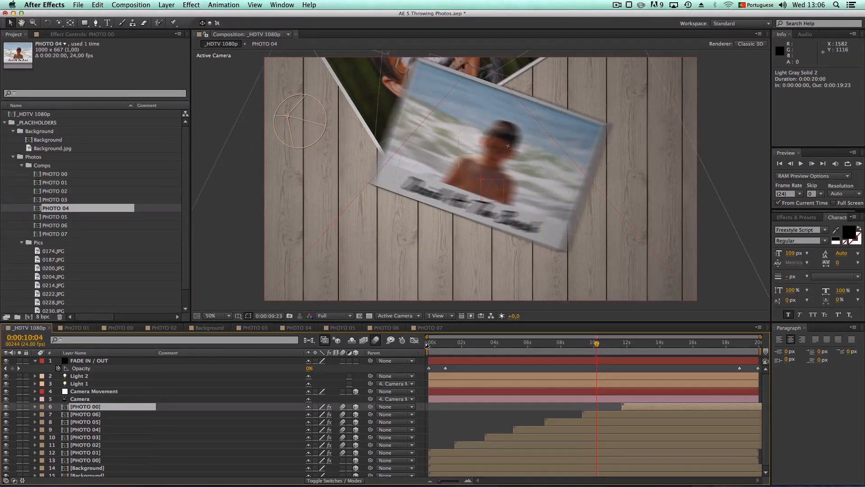
Set the _HDTV 1080p preview resolution to Quarter and review the photo throws along the timeline
{"action": "left_click", "coordinate": [347, 316]}
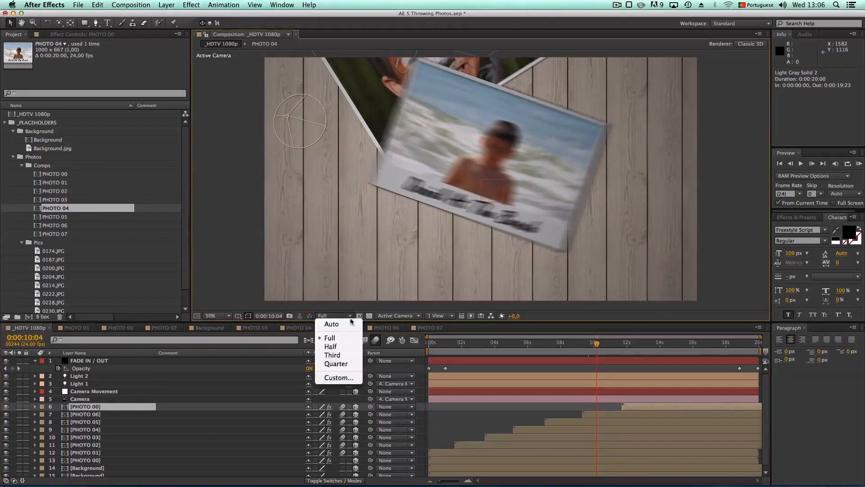
{"action": "left_click", "coordinate": [337, 364]}
{"action": "left_click_drag", "start_coordinate": [598, 344], "coordinate": [623, 346]}
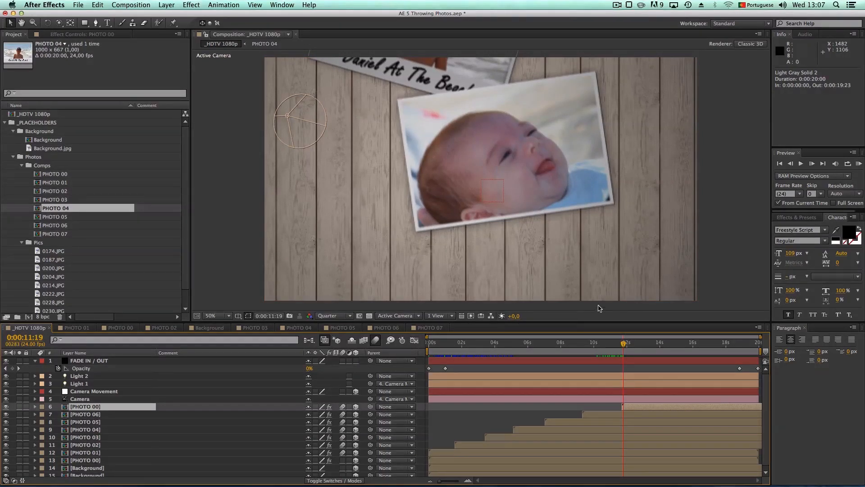
{"action": "left_click_drag", "start_coordinate": [624, 344], "coordinate": [588, 346]}
{"action": "key", "text": "space"}
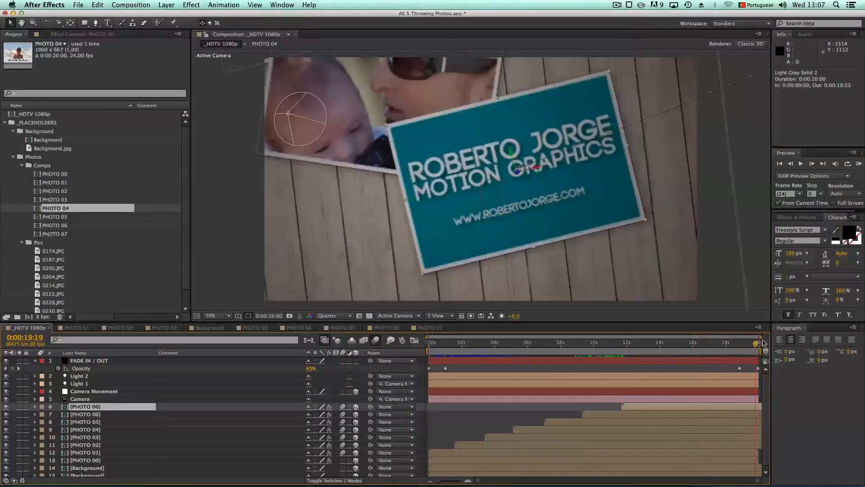
{"action": "left_click_drag", "start_coordinate": [705, 347], "coordinate": [495, 351]}
{"action": "key", "text": "space"}
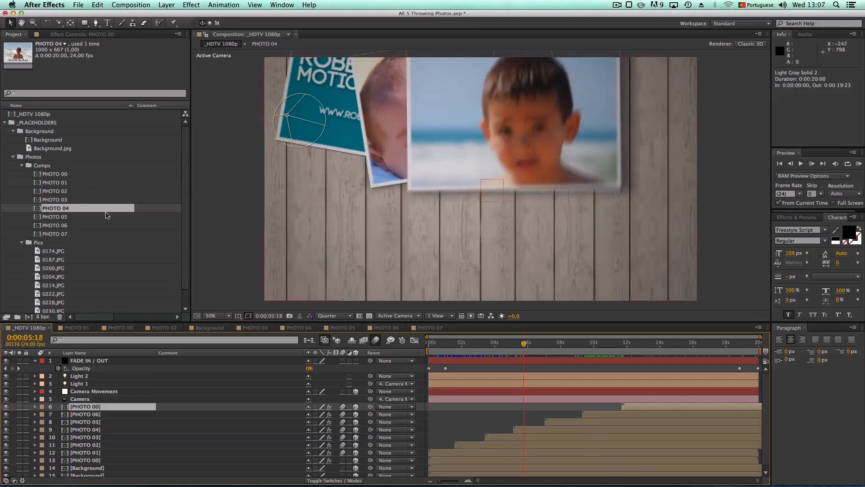
Collapse the Pics, Comps, Photos and Background folders in the project
{"action": "left_click", "coordinate": [21, 243]}
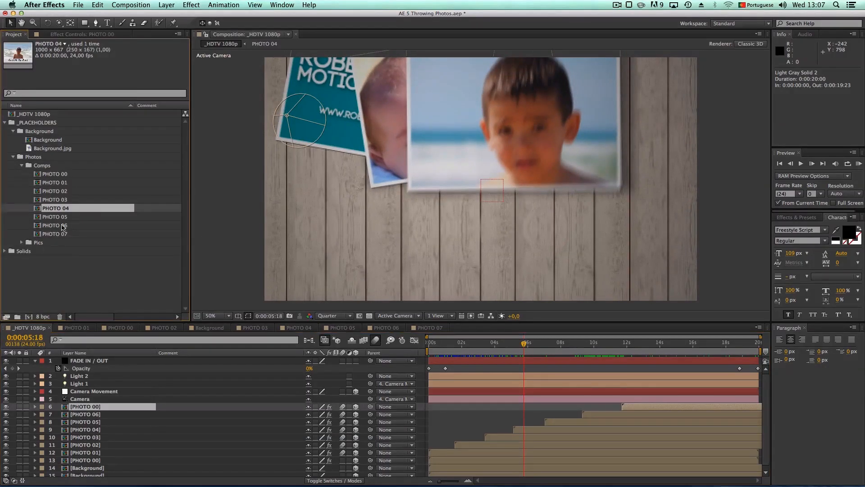
{"action": "left_click", "coordinate": [21, 166]}
{"action": "left_click", "coordinate": [13, 157]}
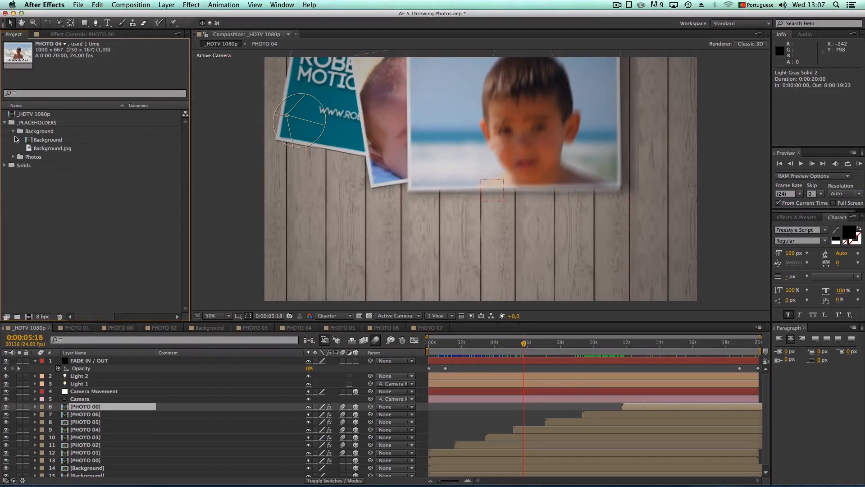
{"action": "left_click", "coordinate": [13, 131]}
Check the usage of the solids in the Solids folder and delete the unused Deep Red Solid 1
{"action": "left_click", "coordinate": [5, 149]}
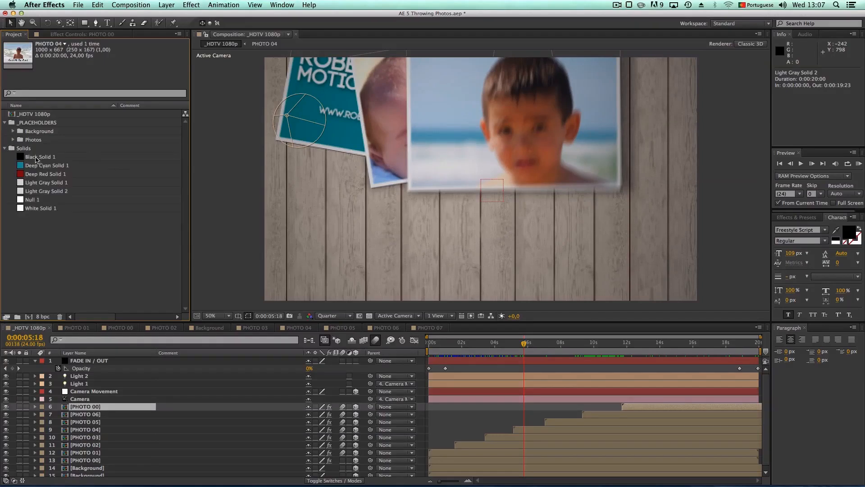
{"action": "left_click", "coordinate": [39, 156]}
{"action": "left_click", "coordinate": [49, 166]}
{"action": "left_click", "coordinate": [57, 176]}
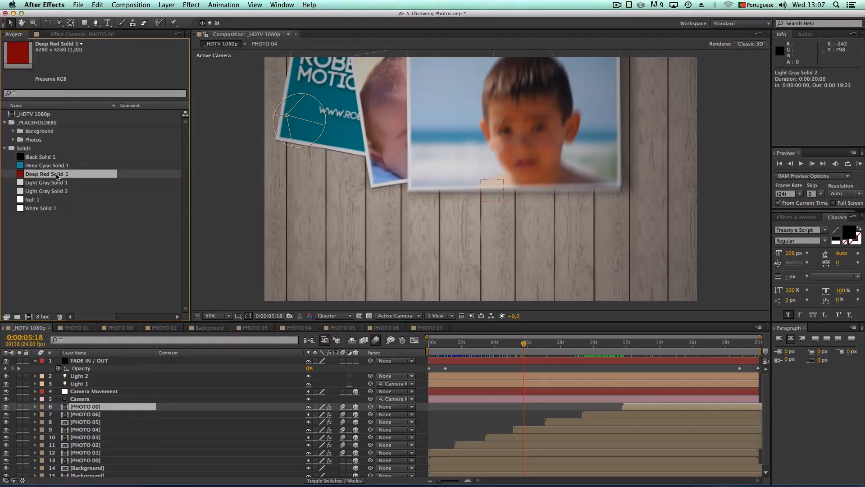
{"action": "key", "text": "Delete"}
{"action": "left_click", "coordinate": [62, 174]}
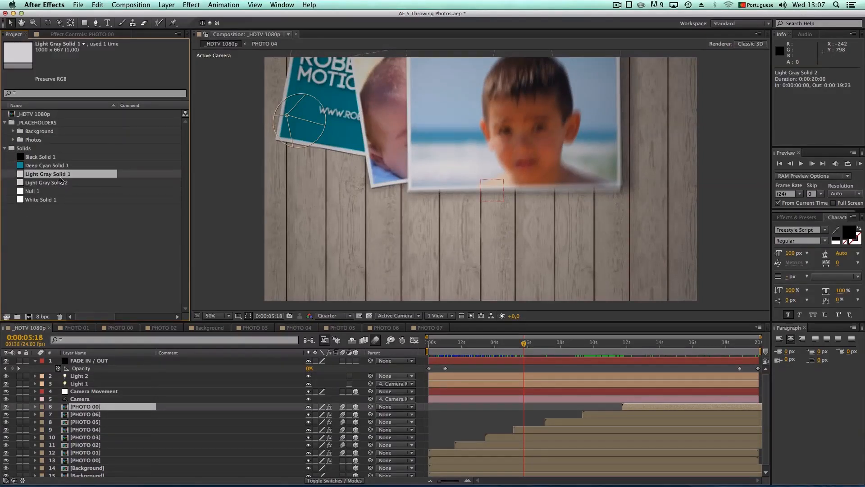
{"action": "left_click", "coordinate": [61, 183]}
{"action": "left_click", "coordinate": [47, 191]}
{"action": "left_click", "coordinate": [52, 199]}
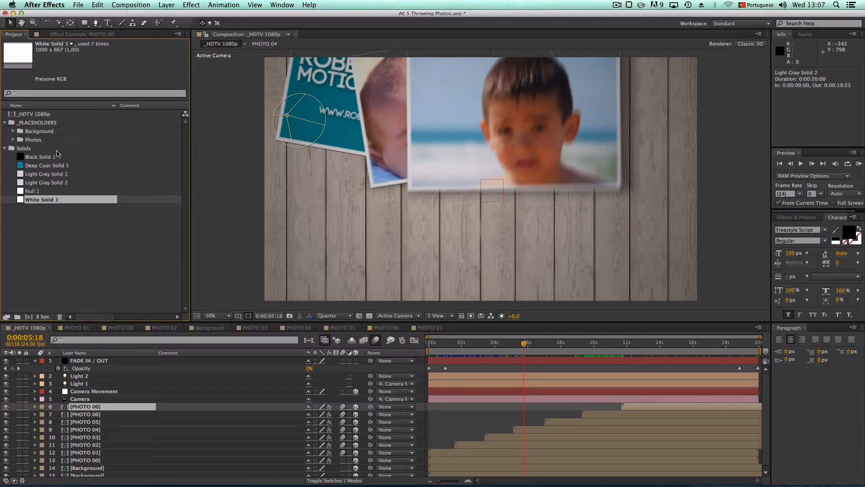
Collapse the Solids folder and save the project
{"action": "left_click", "coordinate": [5, 148]}
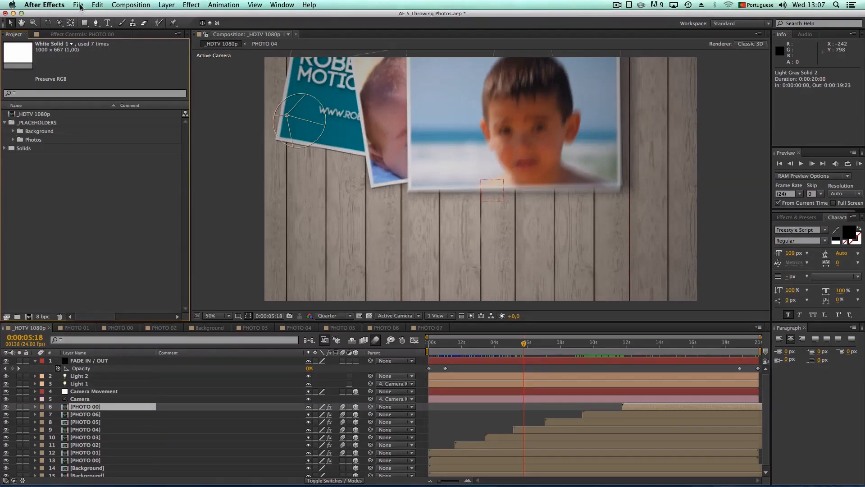
{"action": "left_click", "coordinate": [79, 7]}
{"action": "left_click", "coordinate": [97, 74]}
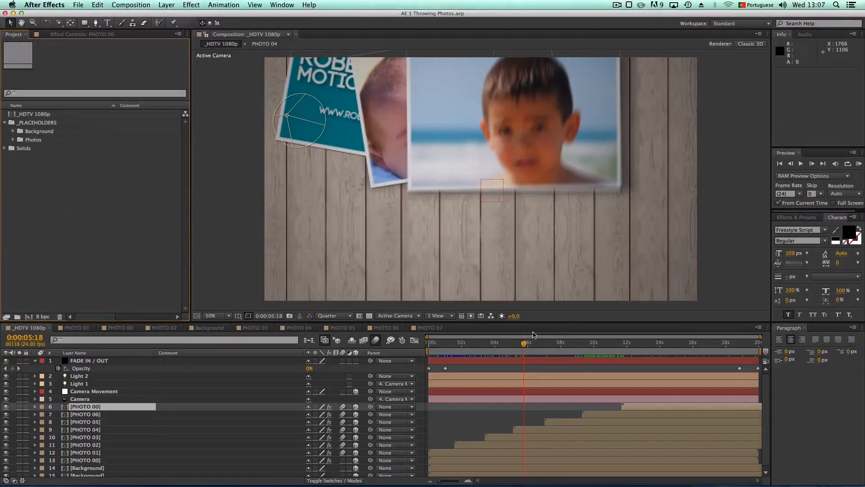
Collapse the FADE IN / OUT layer's properties and close every open composition timeline except _HDTV 1080p
{"action": "left_click_drag", "start_coordinate": [523, 345], "coordinate": [461, 346]}
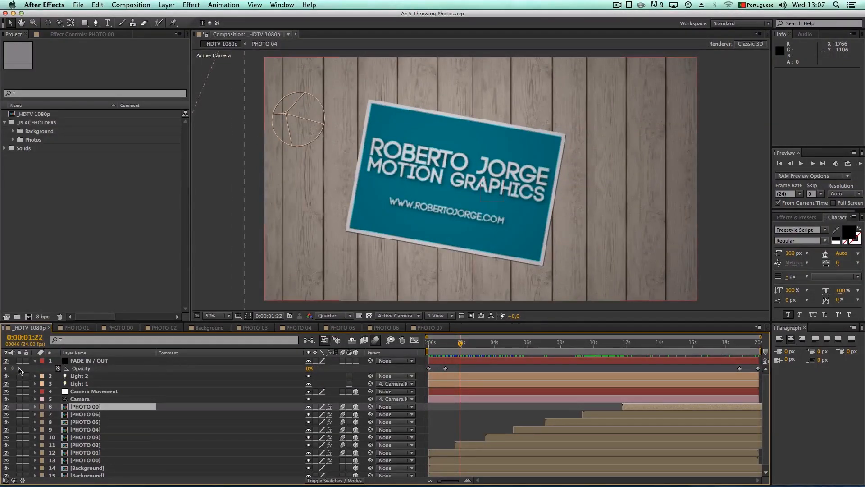
{"action": "left_click", "coordinate": [36, 360]}
{"action": "left_click", "coordinate": [72, 328]}
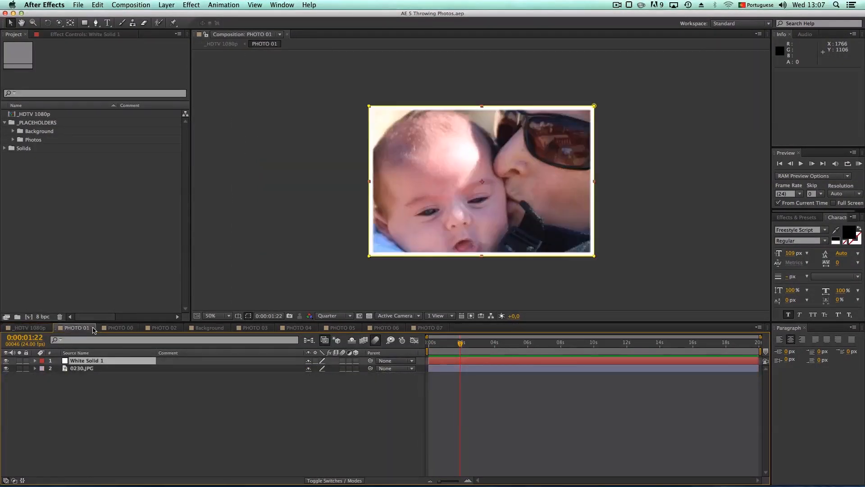
{"action": "left_click", "coordinate": [92, 328]}
{"action": "left_click", "coordinate": [93, 328]}
{"action": "left_click", "coordinate": [93, 328]}
{"action": "left_click", "coordinate": [93, 328]}
{"action": "left_click", "coordinate": [93, 328]}
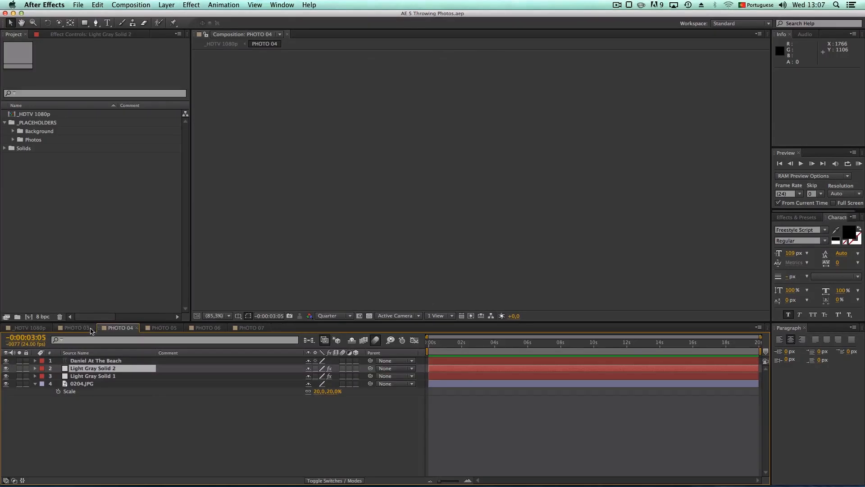
{"action": "left_click", "coordinate": [93, 328]}
{"action": "left_click", "coordinate": [93, 328]}
{"action": "left_click", "coordinate": [92, 328]}
{"action": "left_click", "coordinate": [92, 328]}
{"action": "left_click", "coordinate": [93, 328]}
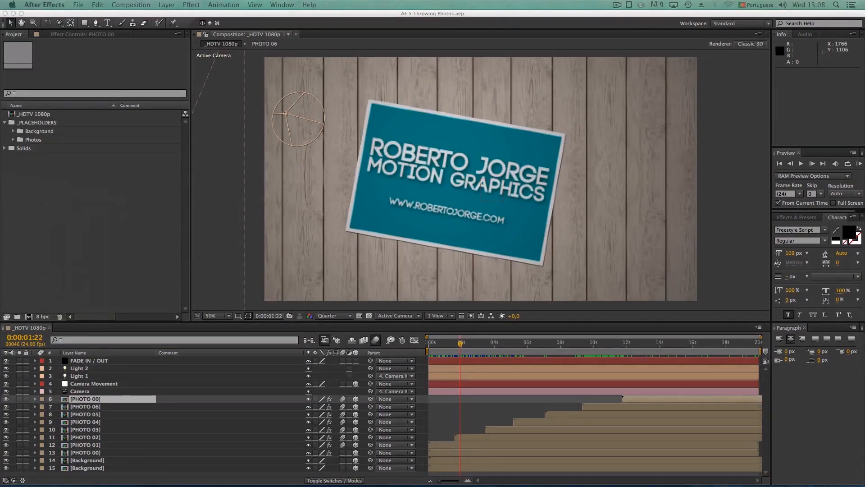
Import the audio file Feelin Good f w.wav and place it as the bottommost layer of _HDTV 1080p
{"action": "left_click_drag", "start_coordinate": [1, 199], "coordinate": [72, 181]}
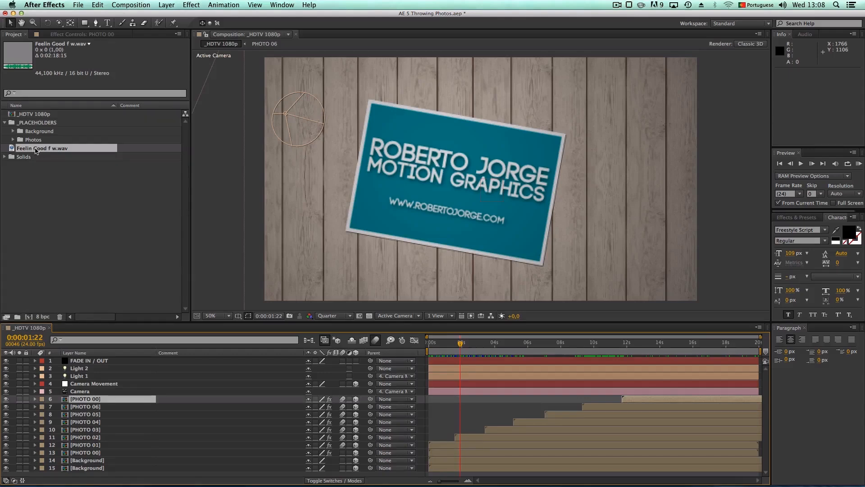
{"action": "left_click_drag", "start_coordinate": [35, 149], "coordinate": [81, 470]}
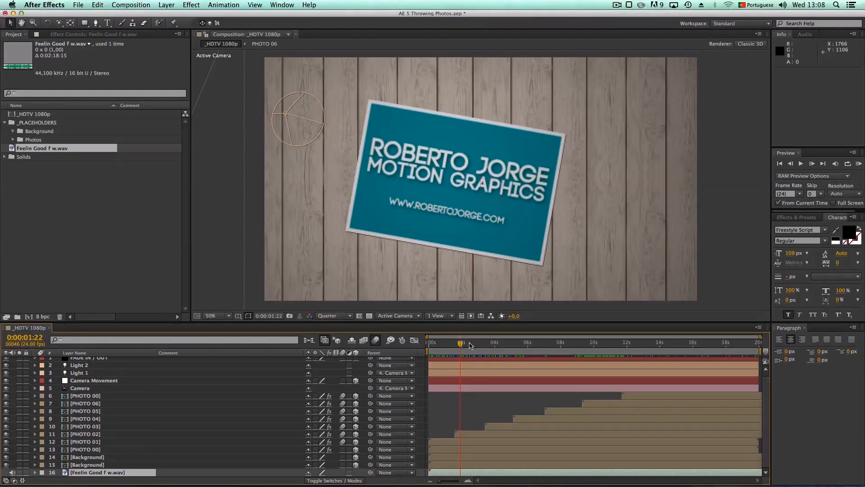
RAM preview the _HDTV 1080p composition with its music from the start, and move the current time to 0:00:19:23
{"action": "left_click_drag", "start_coordinate": [460, 344], "coordinate": [429, 354]}
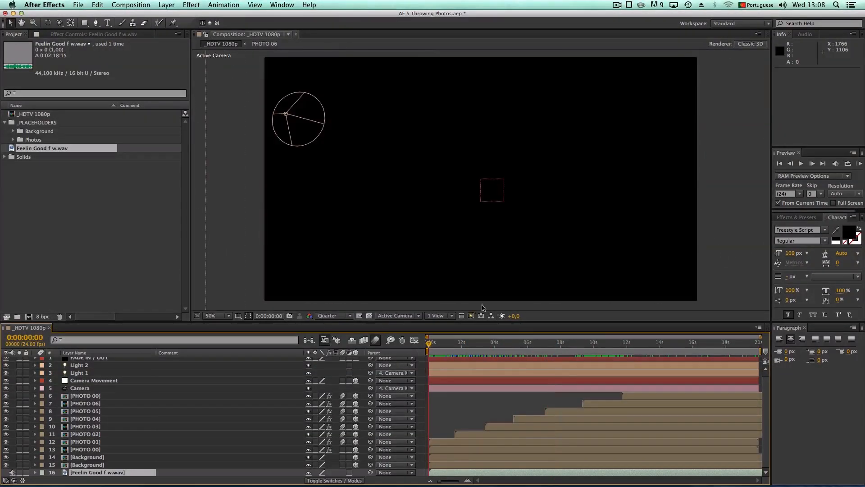
{"action": "left_click", "coordinate": [859, 163]}
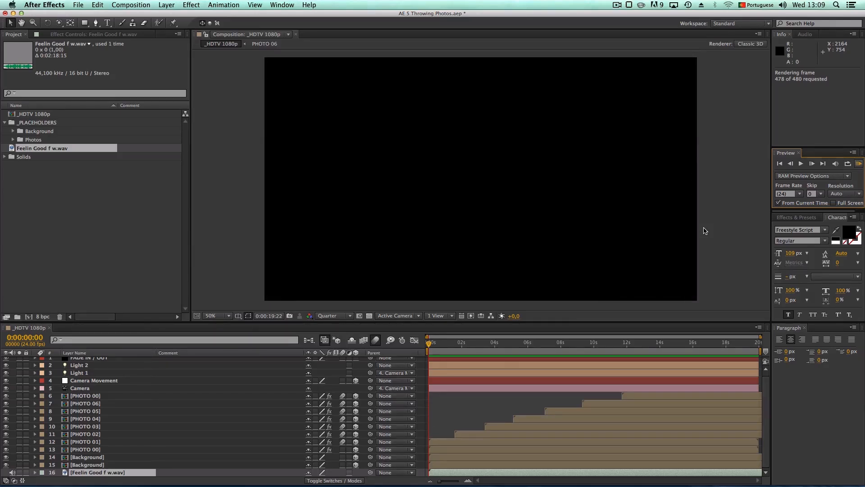
{"action": "left_click", "coordinate": [859, 163]}
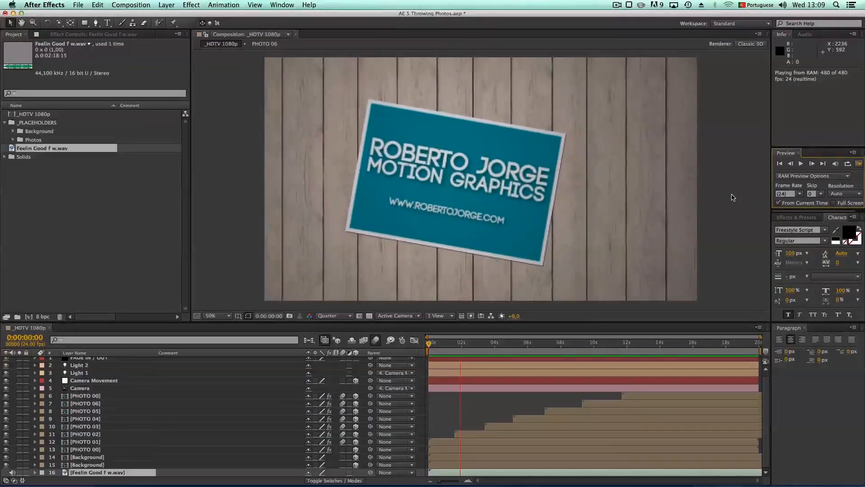
{"action": "key", "text": "space"}
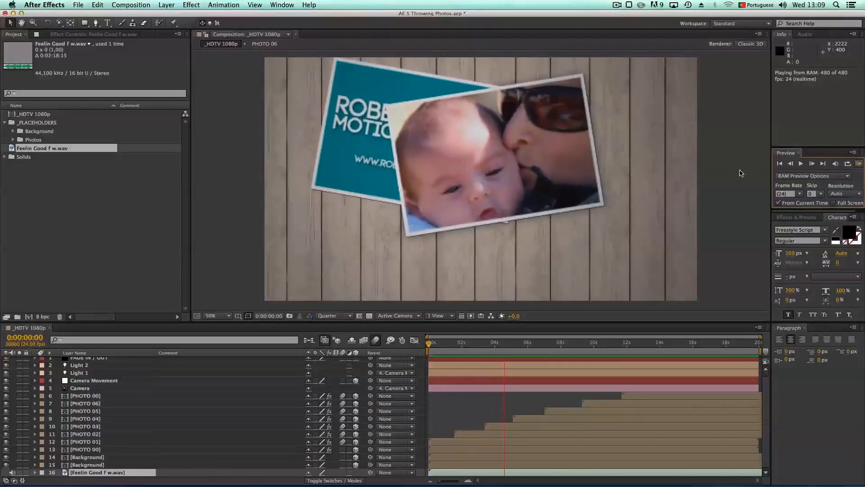
{"action": "key", "text": "space"}
{"action": "left_click_drag", "start_coordinate": [429, 344], "coordinate": [758, 346]}
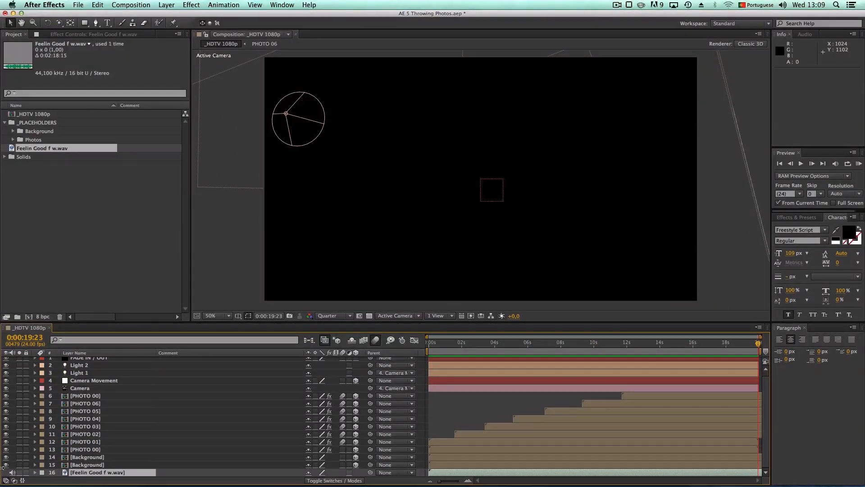
Add an Audio Levels keyframe to the Feelin Good f w.wav layer at 0:00:18:02, aligned with Camera Movement's Z Rotation keyframe
{"action": "left_click", "coordinate": [35, 472]}
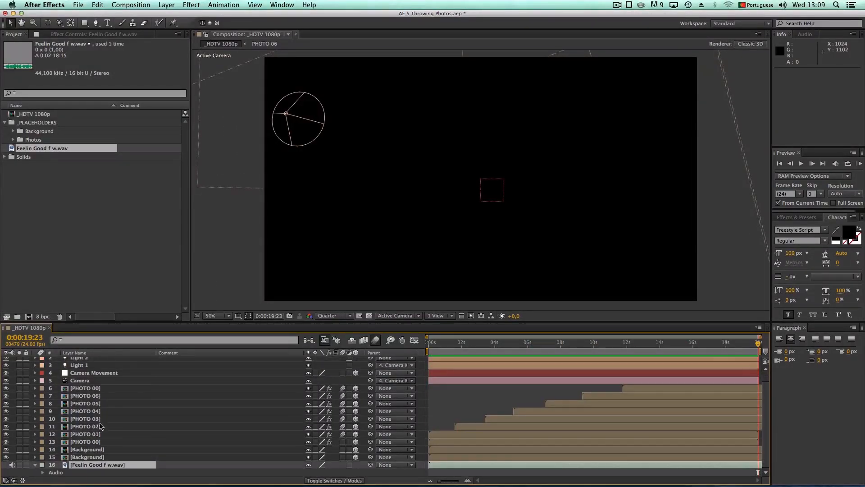
{"action": "left_click", "coordinate": [43, 473]}
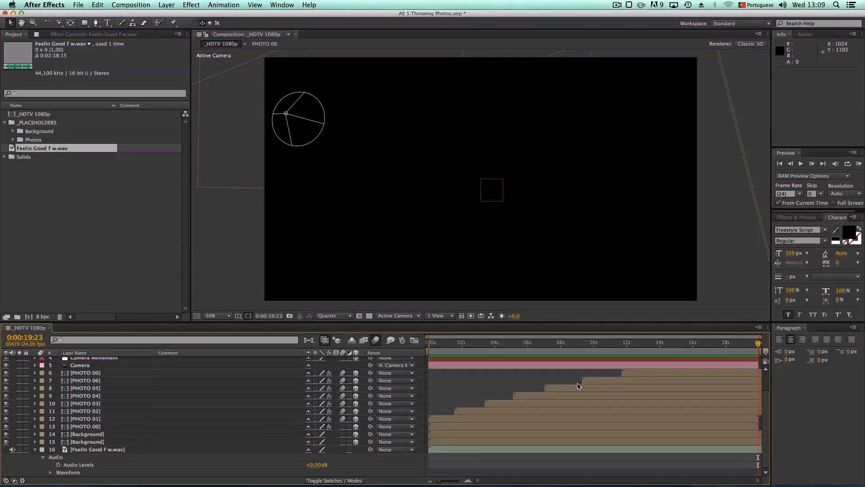
{"action": "left_click_drag", "start_coordinate": [759, 343], "coordinate": [742, 344]}
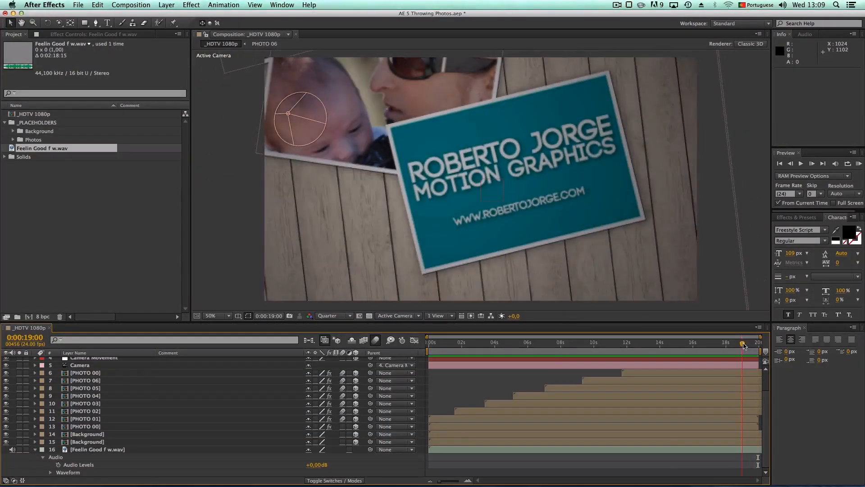
{"action": "left_click", "coordinate": [737, 359]}
{"action": "key", "text": "u"}
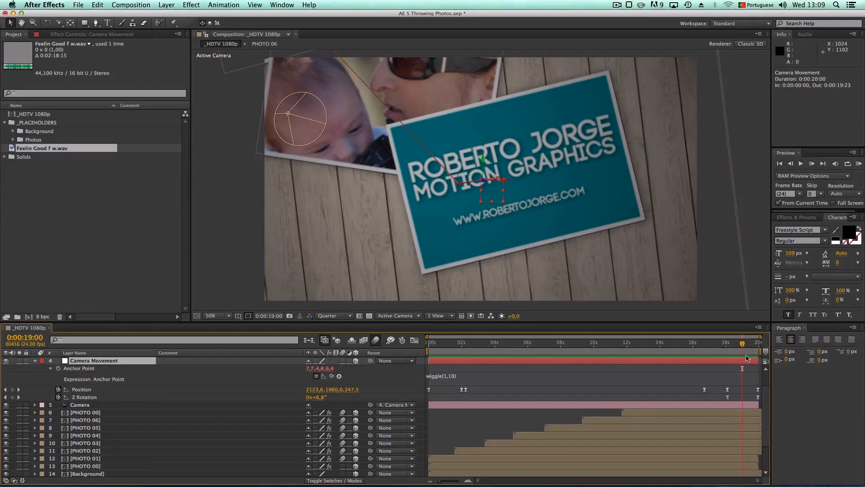
{"action": "left_click_drag", "start_coordinate": [742, 344], "coordinate": [733, 350]}
{"action": "scroll", "coordinate": [660, 450], "scroll_direction": "down", "scroll_amount": 3}
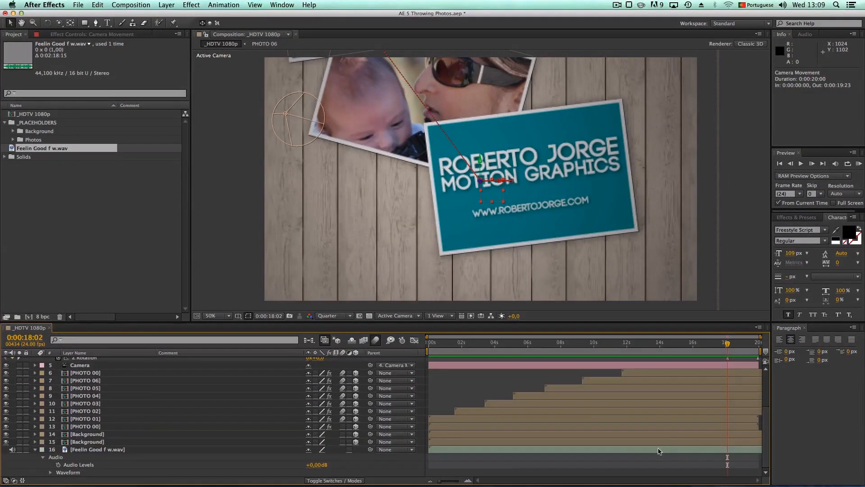
{"action": "left_click", "coordinate": [58, 465]}
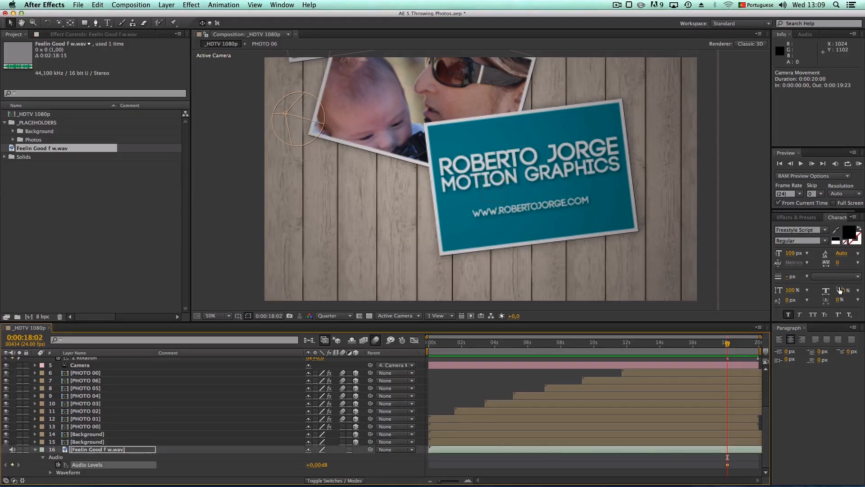
Lower the music's Audio Levels at 0:00:19:23 to fade it out, and RAM preview the ending from 0:00:16:12
{"action": "left_click_drag", "start_coordinate": [727, 345], "coordinate": [759, 346]}
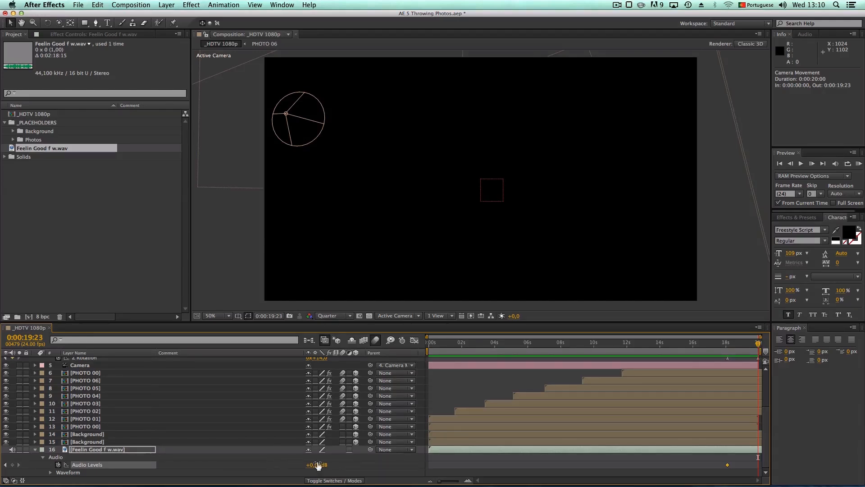
{"action": "left_click_drag", "start_coordinate": [313, 463], "coordinate": [307, 464]}
{"action": "left_click_drag", "start_coordinate": [759, 345], "coordinate": [701, 346]}
{"action": "left_click", "coordinate": [859, 163]}
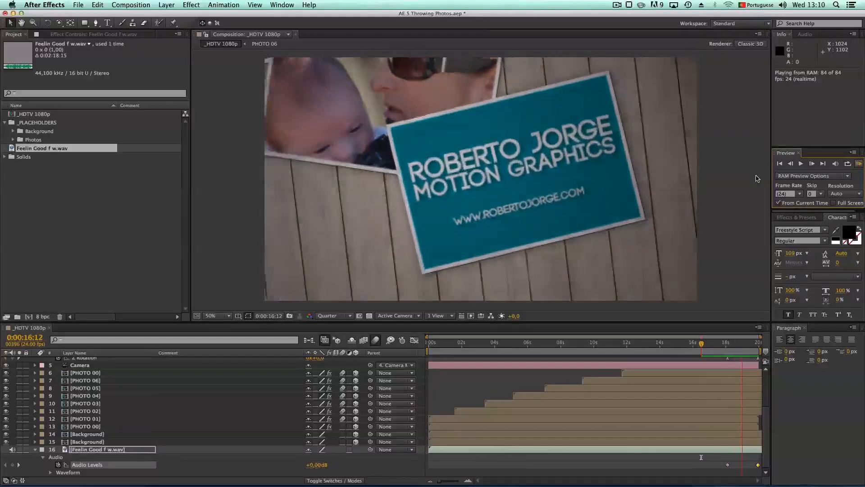
{"action": "key", "text": "space"}
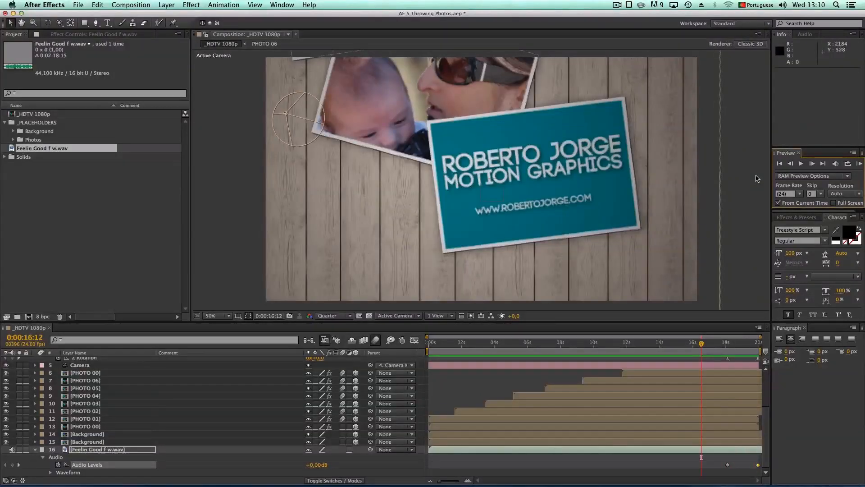
Move the current time to 0:00:06:18 and collapse the properties of the music and Camera Movement layers
{"action": "left_click", "coordinate": [702, 343]}
{"action": "mouse_move", "coordinate": [702, 343]}
{"action": "left_mouse_down"}
{"action": "mouse_move", "coordinate": [429, 351]}
{"action": "mouse_move", "coordinate": [760, 352]}
{"action": "mouse_move", "coordinate": [575, 352]}
{"action": "mouse_move", "coordinate": [757, 350]}
{"action": "mouse_move", "coordinate": [645, 349]}
{"action": "mouse_move", "coordinate": [703, 348]}
{"action": "mouse_move", "coordinate": [694, 346]}
{"action": "left_mouse_up"}
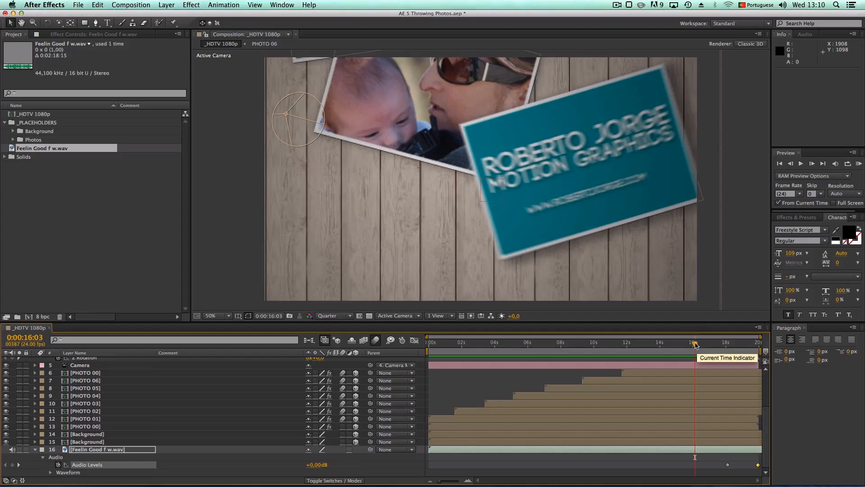
{"action": "left_click_drag", "start_coordinate": [695, 346], "coordinate": [720, 346]}
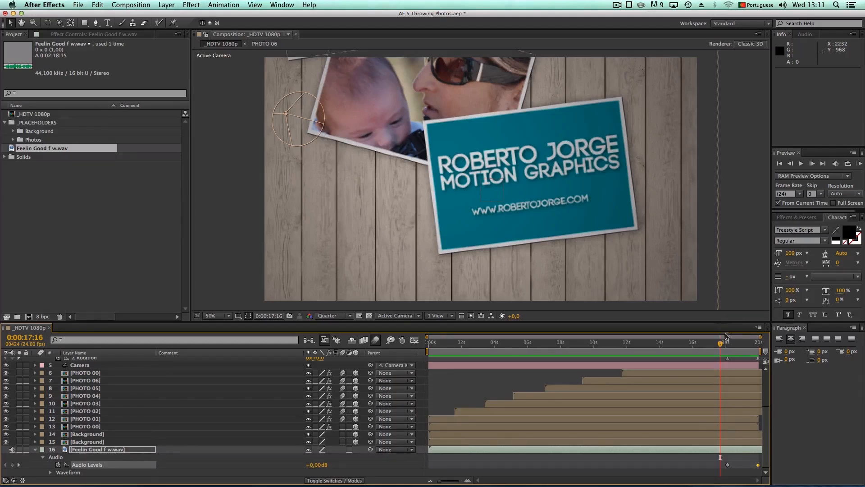
{"action": "left_click_drag", "start_coordinate": [720, 345], "coordinate": [540, 345]}
{"action": "left_click", "coordinate": [38, 452]}
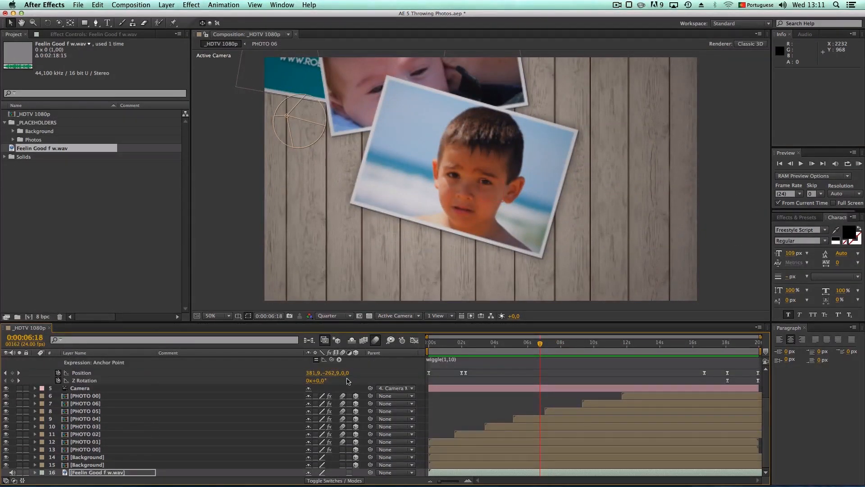
{"action": "scroll", "coordinate": [90, 383], "scroll_direction": "up", "scroll_amount": 3}
{"action": "left_click", "coordinate": [36, 384]}
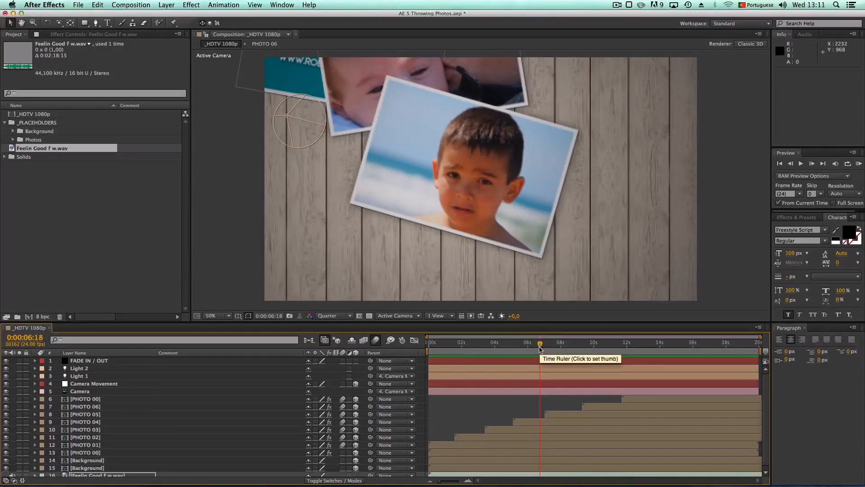
Examine the photo throws in _HDTV 1080p from the beginning to 0:00:09:20 and the layers that follow each other
{"action": "left_click", "coordinate": [433, 345]}
{"action": "left_click_drag", "start_coordinate": [433, 348], "coordinate": [556, 362]}
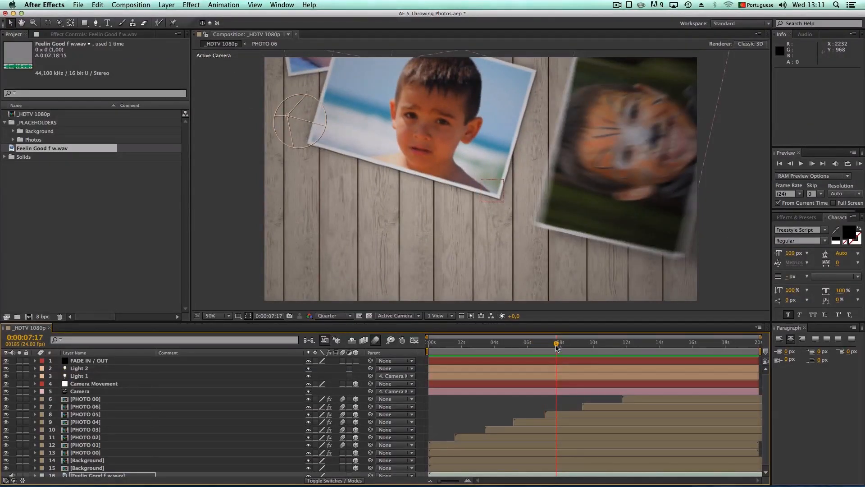
{"action": "left_click_drag", "start_coordinate": [556, 346], "coordinate": [591, 352]}
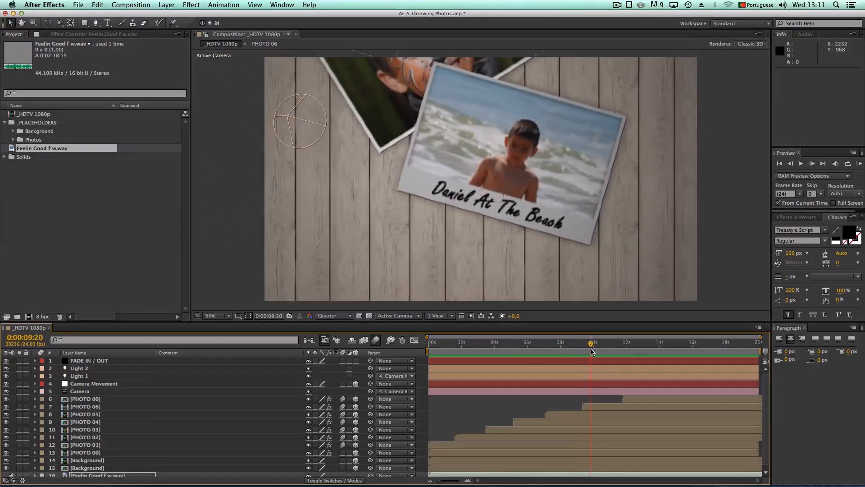
{"action": "left_click", "coordinate": [599, 408]}
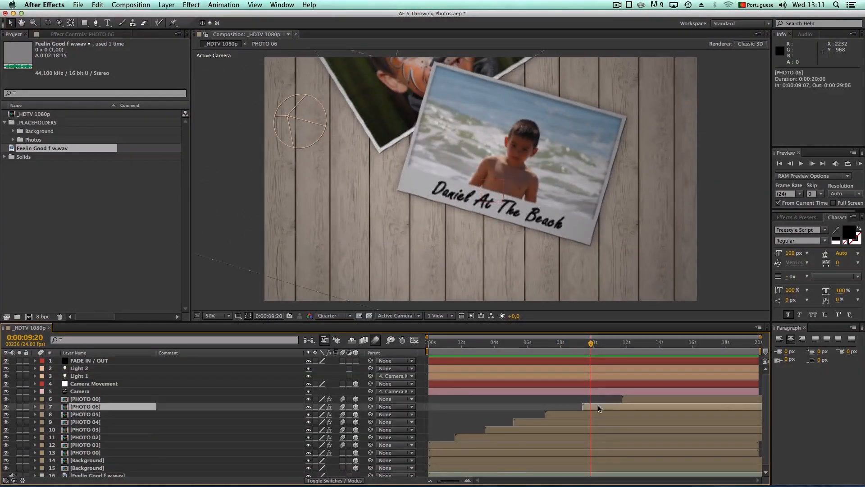
{"action": "left_click", "coordinate": [568, 414]}
{"action": "left_click", "coordinate": [630, 400]}
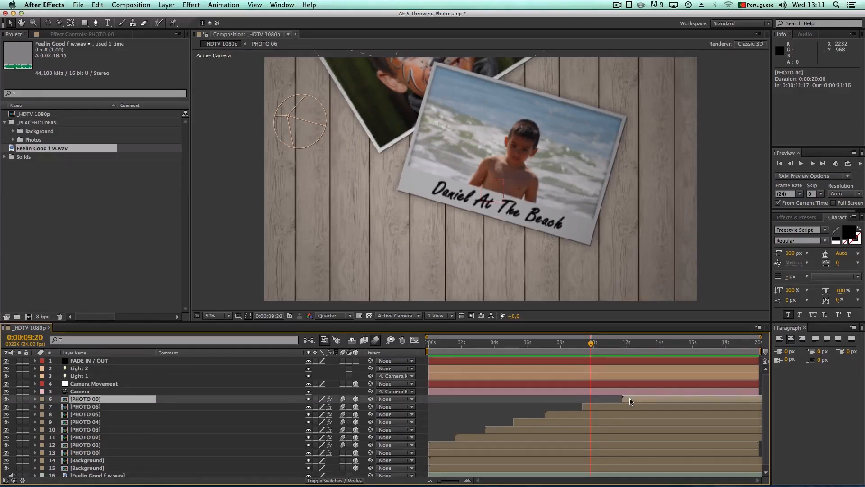
Open the PHOTO 04 composition and delete the Drop Shadow effects from Light Gray Solid 2 and Light Gray Solid 1
{"action": "left_click", "coordinate": [98, 423]}
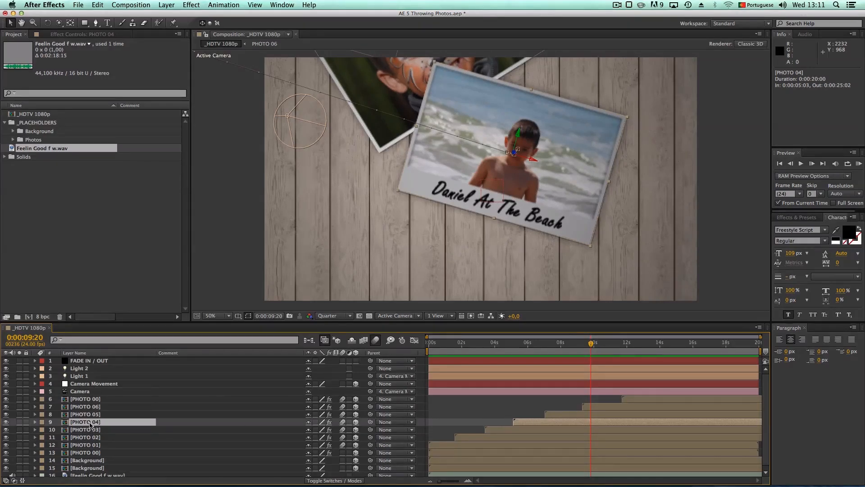
{"action": "double_click", "coordinate": [90, 422]}
{"action": "left_click", "coordinate": [113, 363]}
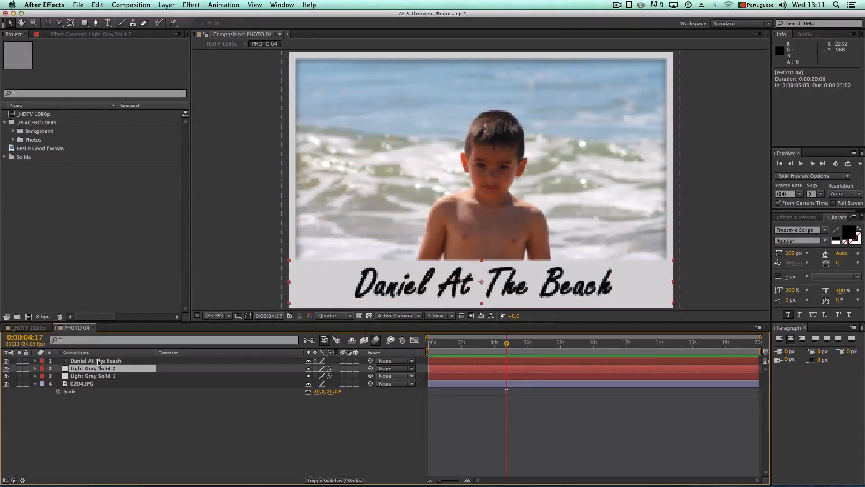
{"action": "left_click", "coordinate": [62, 38]}
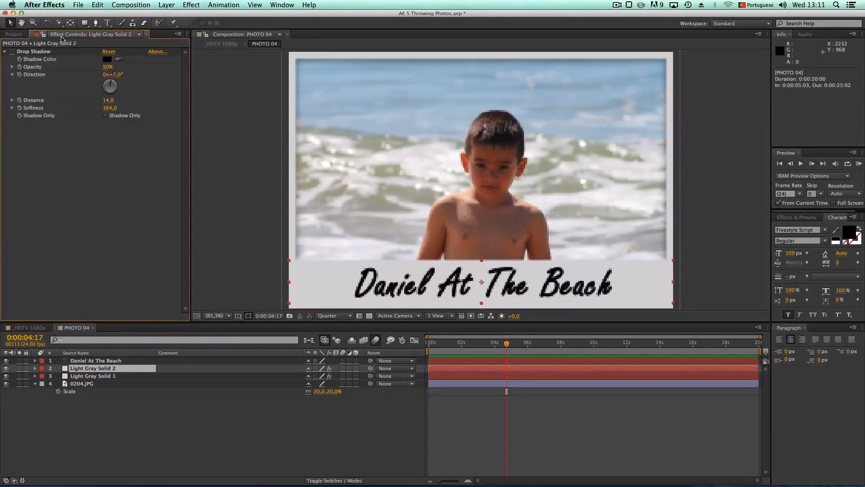
{"action": "left_click", "coordinate": [39, 52]}
{"action": "key", "text": "Delete"}
{"action": "left_click", "coordinate": [86, 376]}
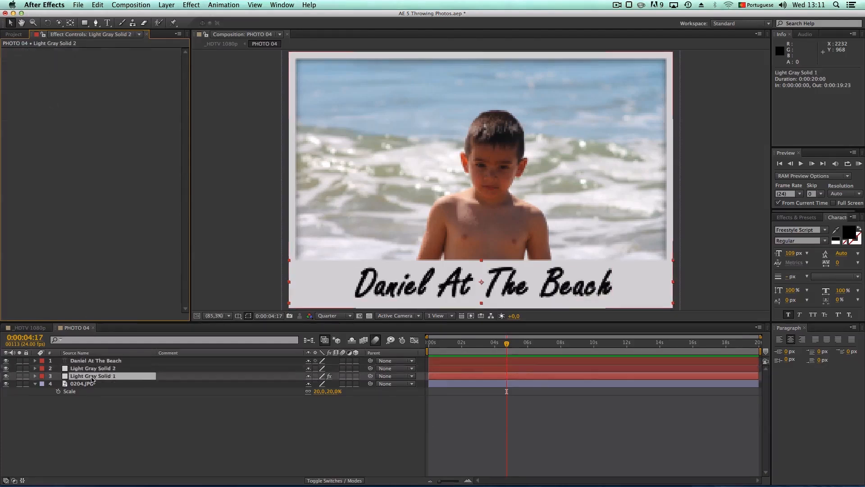
{"action": "left_click", "coordinate": [42, 52]}
{"action": "key", "text": "Delete"}
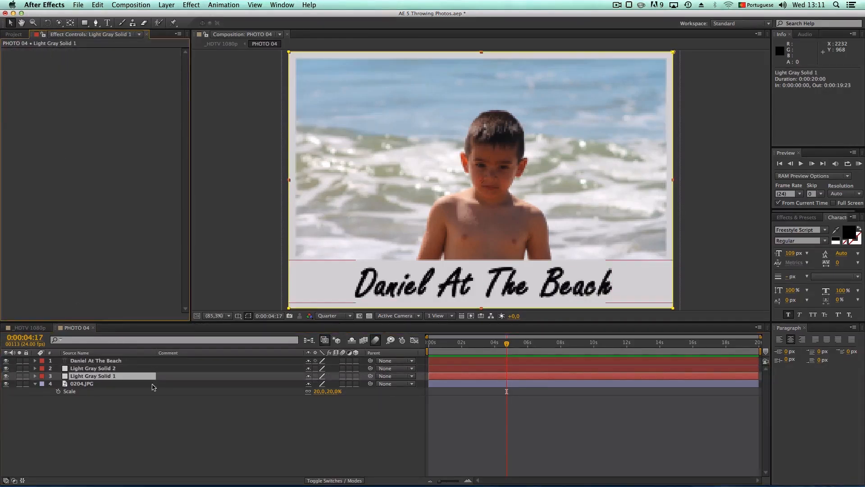
Delete the caption text layer and Light Gray Solid 2 from PHOTO 04, and check the photo in _HDTV 1080p at 0:00:10:04
{"action": "left_click", "coordinate": [92, 362]}
{"action": "key", "text": "Delete"}
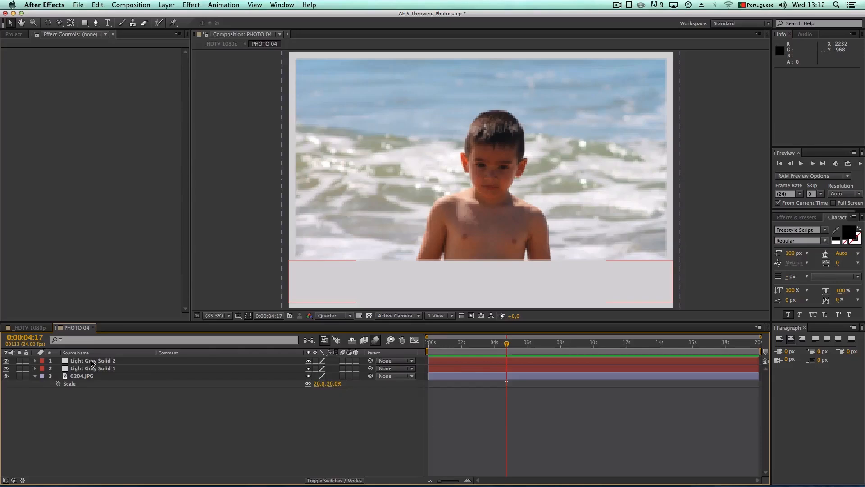
{"action": "left_click", "coordinate": [91, 360]}
{"action": "key", "text": "Delete"}
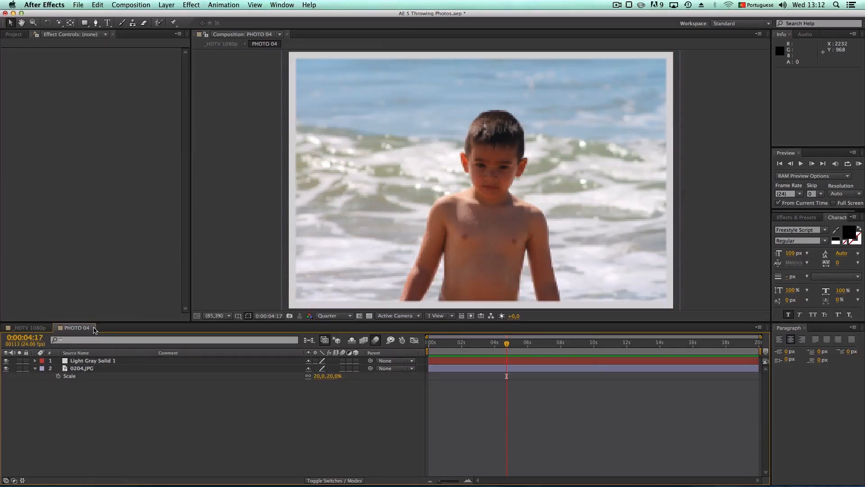
{"action": "left_click", "coordinate": [95, 328]}
{"action": "mouse_move", "coordinate": [591, 345]}
{"action": "left_mouse_down"}
{"action": "mouse_move", "coordinate": [565, 346]}
{"action": "mouse_move", "coordinate": [597, 345]}
{"action": "left_mouse_up"}
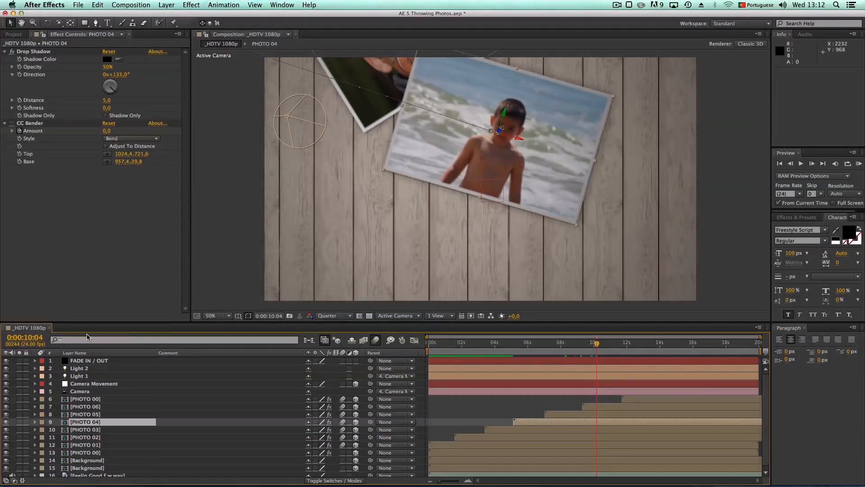
Change the color of PHOTO 04's Light Gray Solid 1 border to white (FFFFFF), and close that composition's timeline
{"action": "double_click", "coordinate": [93, 424]}
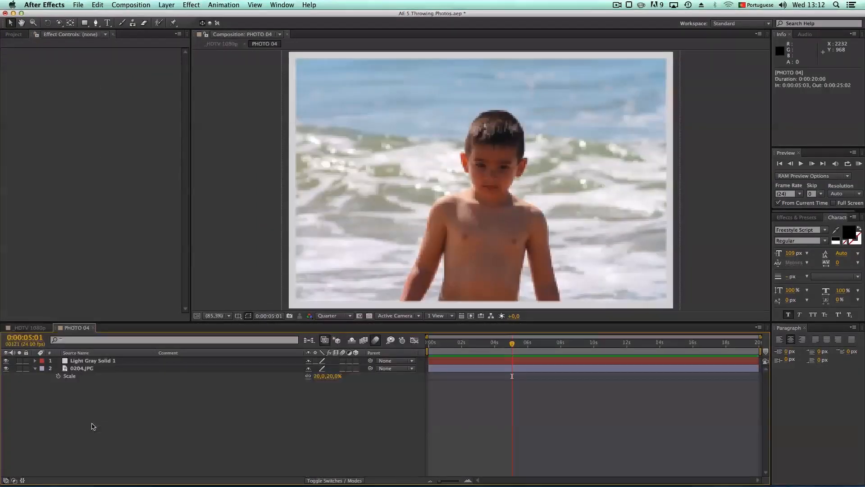
{"action": "left_click", "coordinate": [87, 360]}
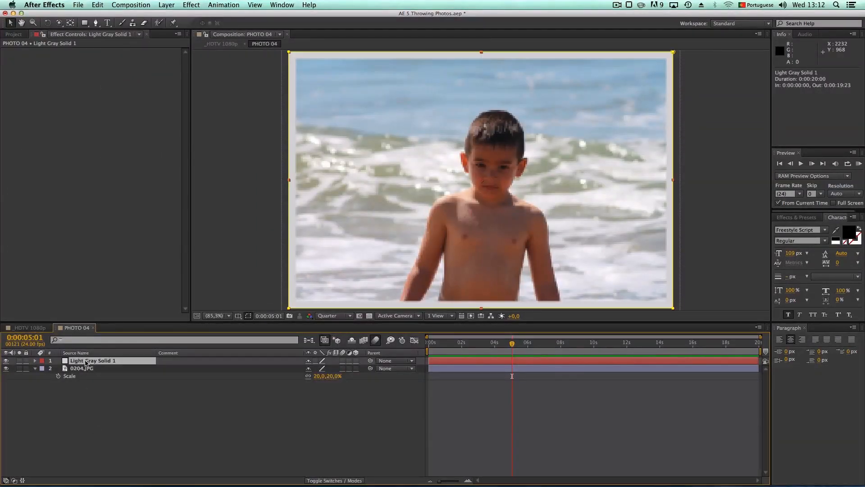
{"action": "left_click", "coordinate": [165, 5]}
{"action": "left_click", "coordinate": [176, 26]}
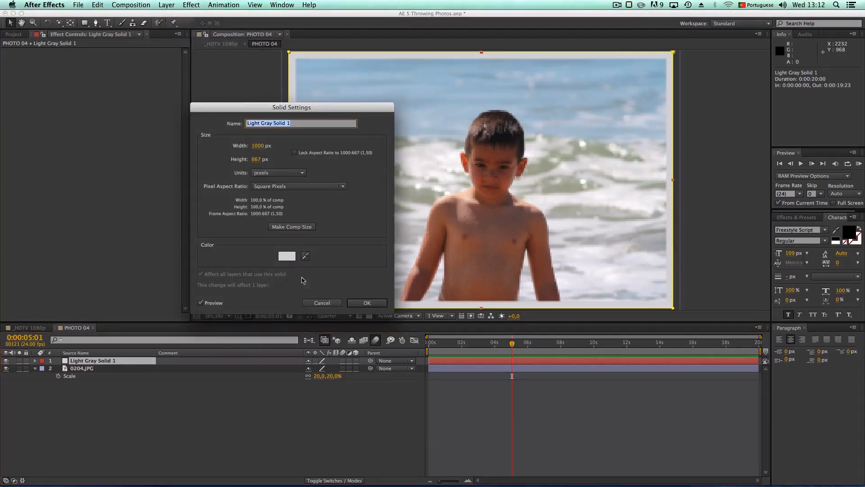
{"action": "left_click", "coordinate": [287, 256]}
{"action": "left_click_drag", "start_coordinate": [84, 243], "coordinate": [24, 210]}
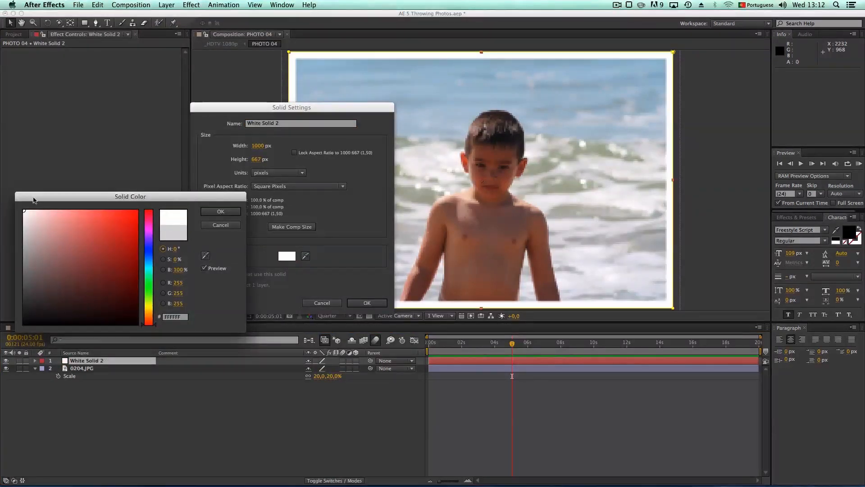
{"action": "left_click", "coordinate": [221, 211]}
{"action": "left_click", "coordinate": [367, 303]}
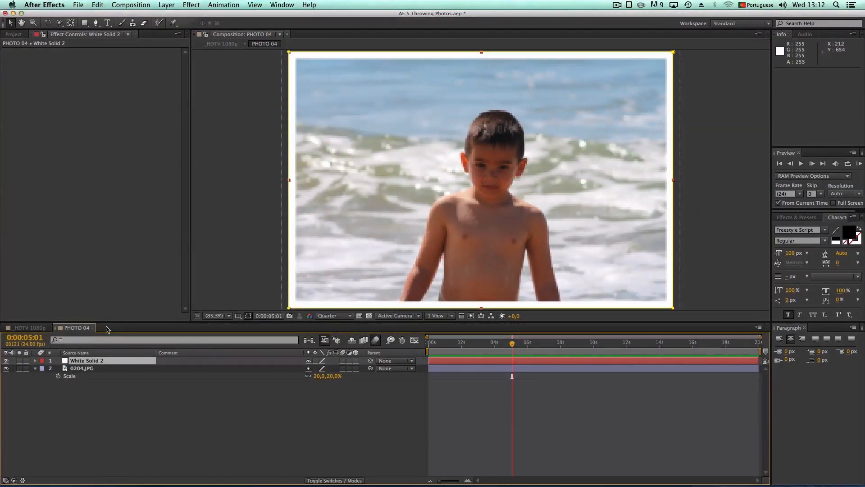
{"action": "left_click", "coordinate": [93, 328]}
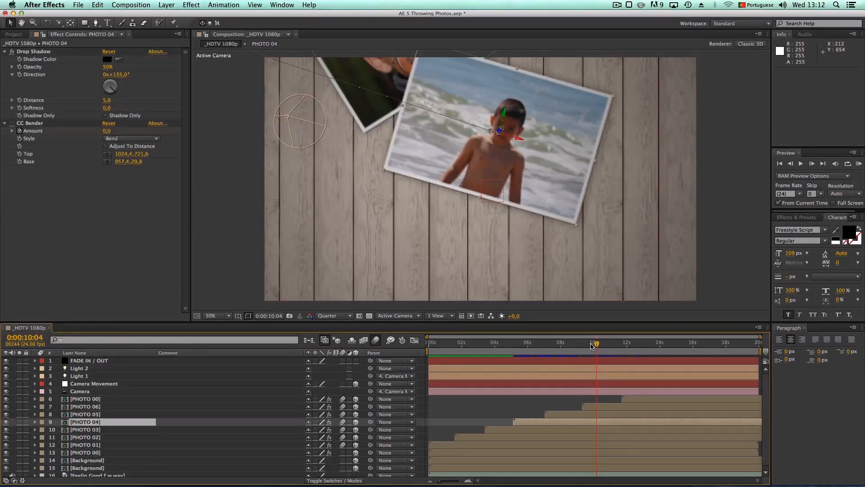
Recheck PHOTO 04 around 0:00:10:02, return _HDTV 1080p to 0:00:00:00 and bring the project's item list back into view
{"action": "mouse_move", "coordinate": [592, 345]}
{"action": "left_mouse_down"}
{"action": "mouse_move", "coordinate": [450, 346]}
{"action": "mouse_move", "coordinate": [595, 341]}
{"action": "left_mouse_up"}
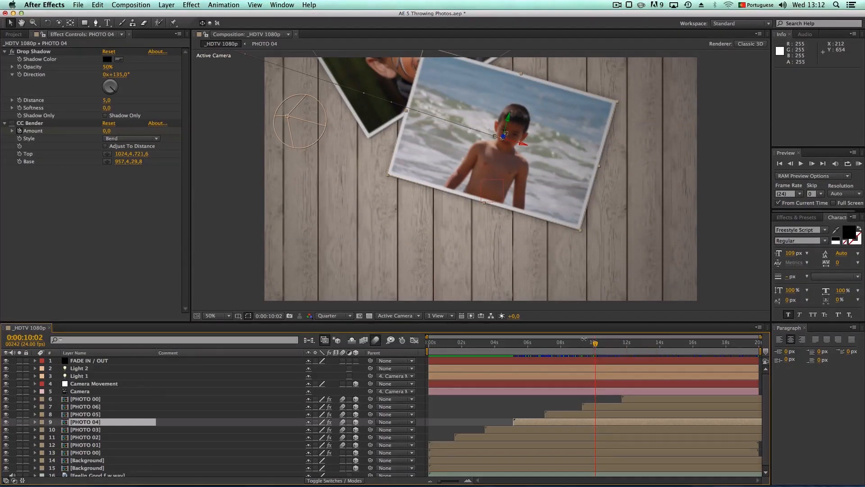
{"action": "double_click", "coordinate": [105, 420]}
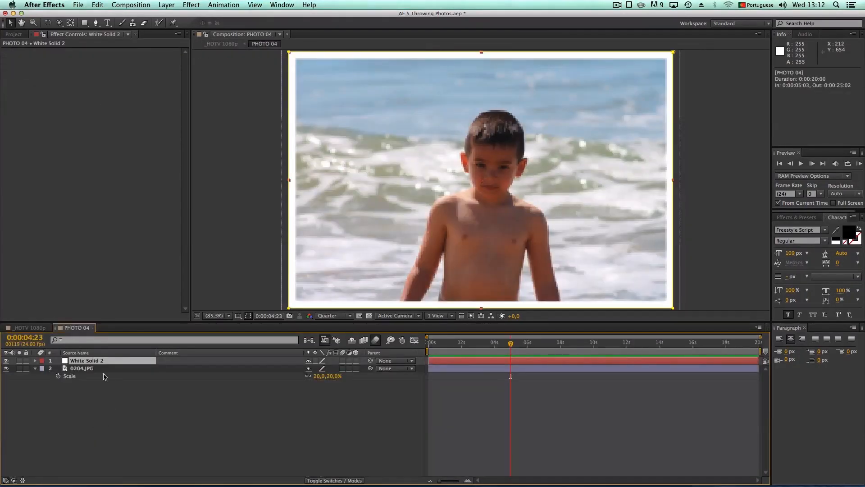
{"action": "left_click", "coordinate": [94, 328]}
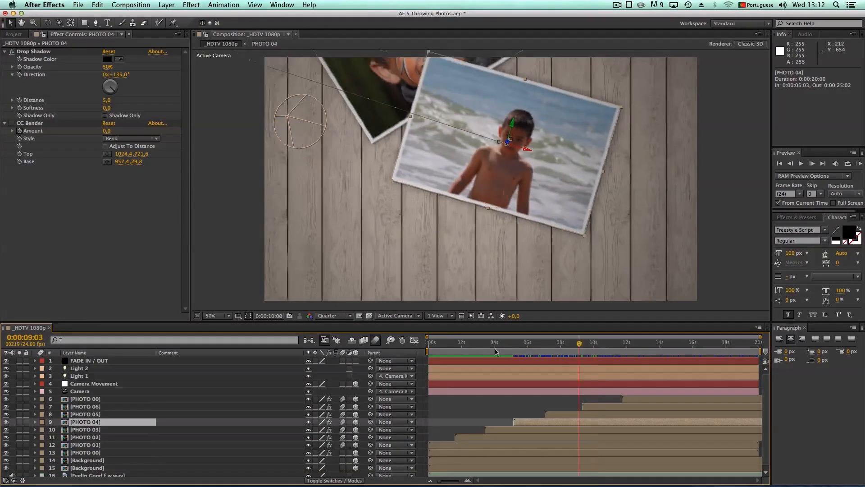
{"action": "key", "text": "Home"}
{"action": "left_click", "coordinate": [22, 36]}
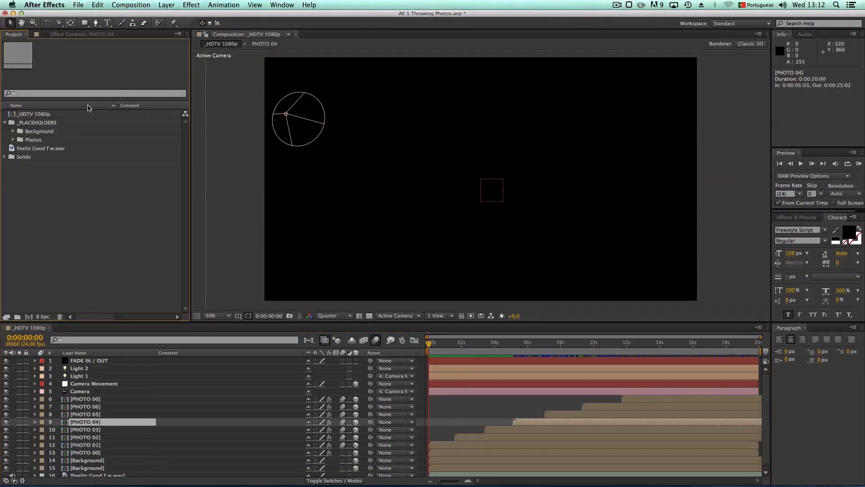
Save the project and select the _HDTV 1080p composition in the project's item list
{"action": "left_click", "coordinate": [77, 9]}
{"action": "left_click", "coordinate": [85, 72]}
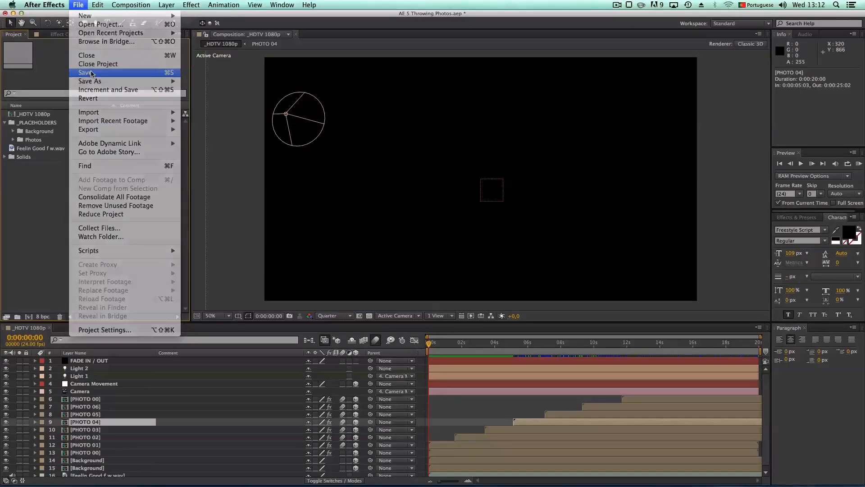
{"action": "left_click", "coordinate": [43, 116]}
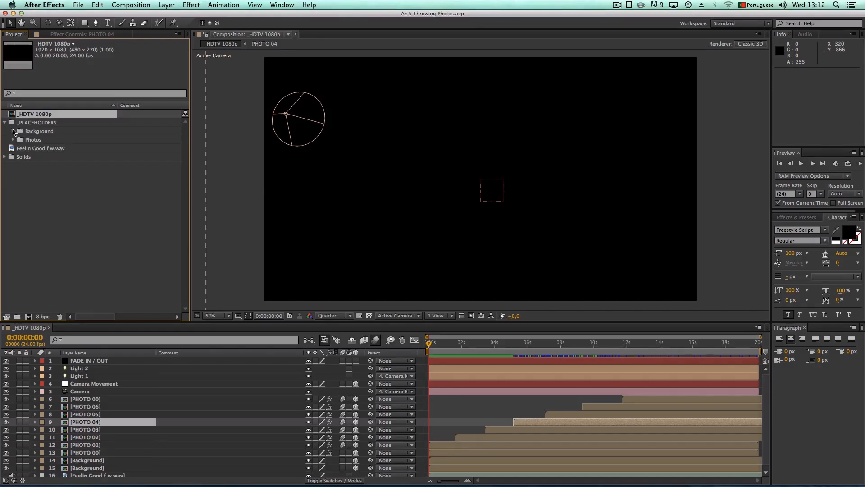
Check the Background composition inside the _PLACEHOLDERS folder and what can be done with it, and collapse both folders
{"action": "left_click", "coordinate": [13, 131]}
{"action": "left_click", "coordinate": [54, 140]}
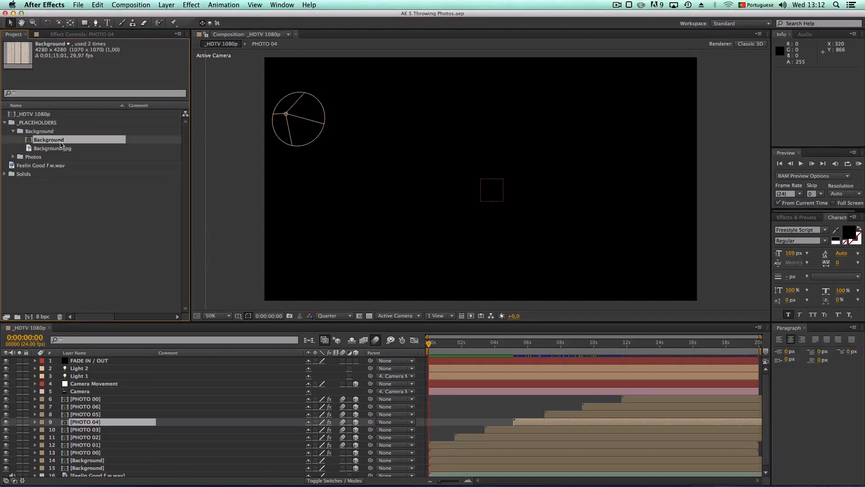
{"action": "left_click", "coordinate": [132, 5]}
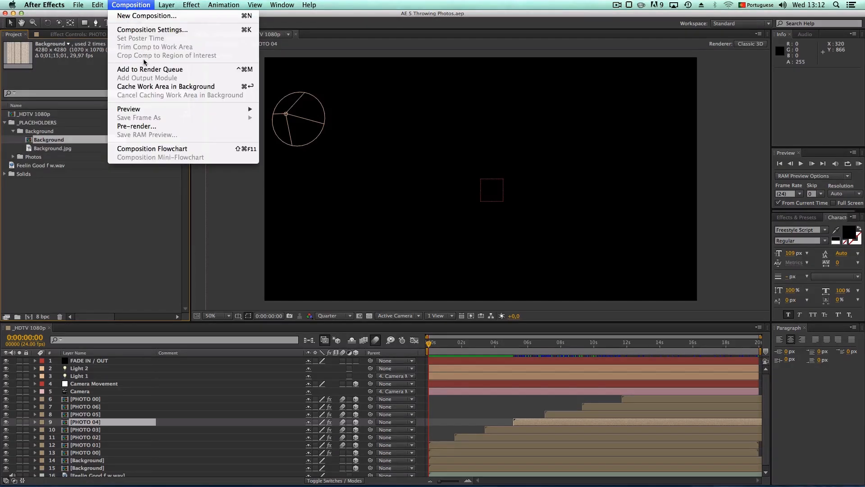
{"action": "left_click", "coordinate": [86, 200]}
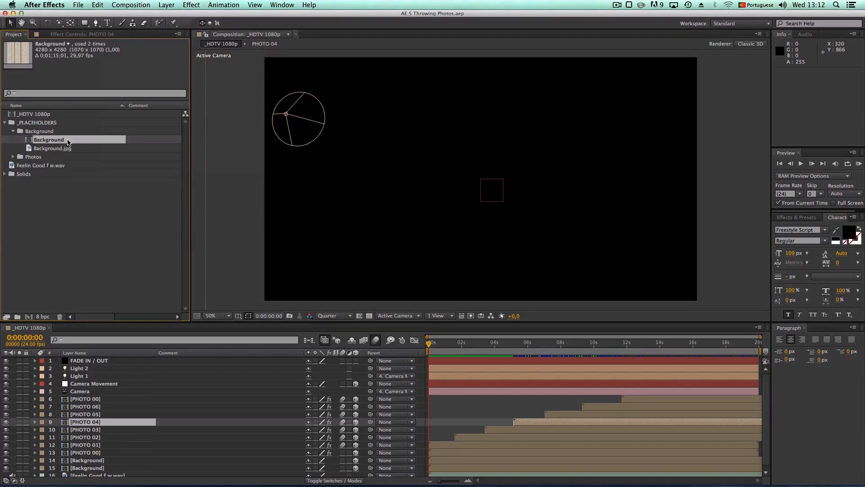
{"action": "left_click", "coordinate": [13, 131]}
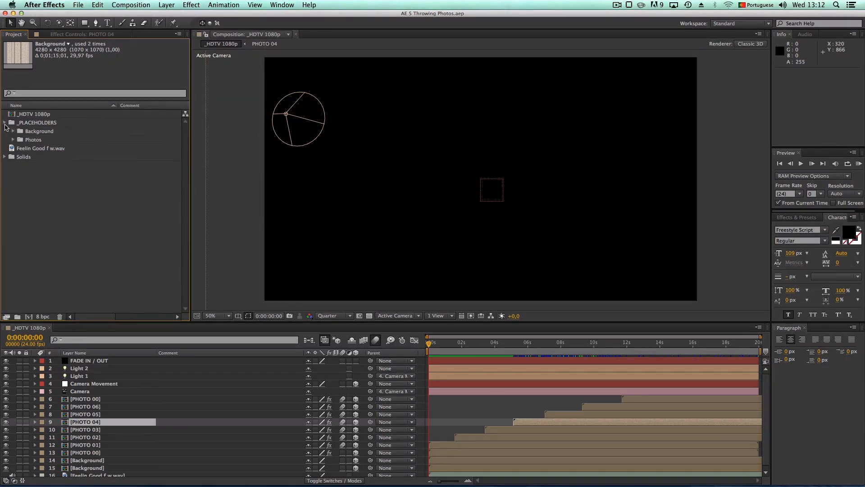
{"action": "left_click", "coordinate": [5, 124]}
Add the _HDTV 1080p composition to the render queue
{"action": "left_click", "coordinate": [33, 116]}
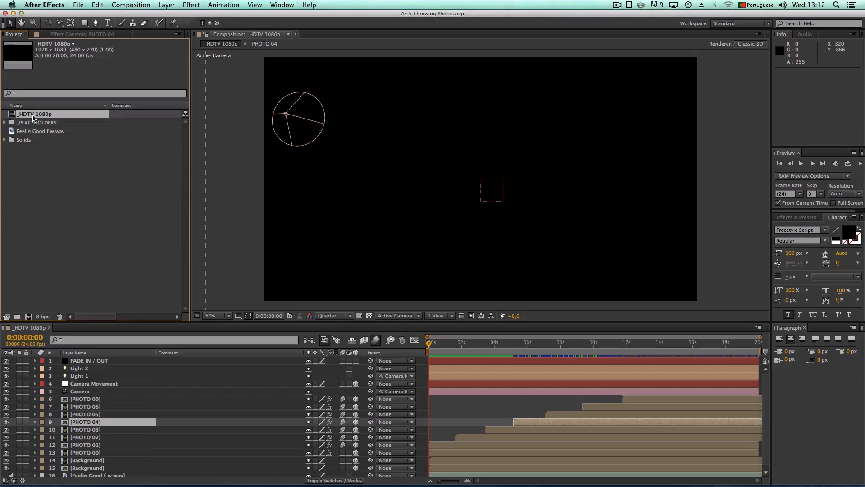
{"action": "mouse_move", "coordinate": [437, 346]}
{"action": "left_mouse_down"}
{"action": "mouse_move", "coordinate": [760, 333]}
{"action": "mouse_move", "coordinate": [421, 341]}
{"action": "left_mouse_up"}
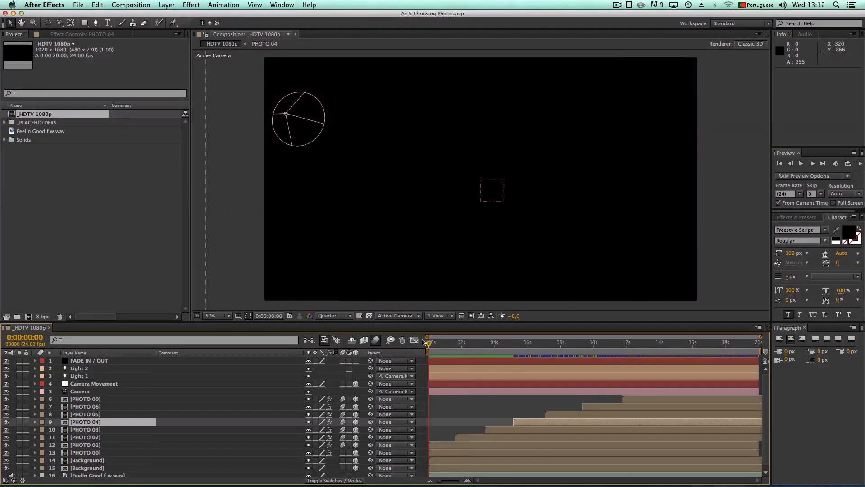
{"action": "left_click", "coordinate": [49, 115]}
{"action": "left_click", "coordinate": [134, 6]}
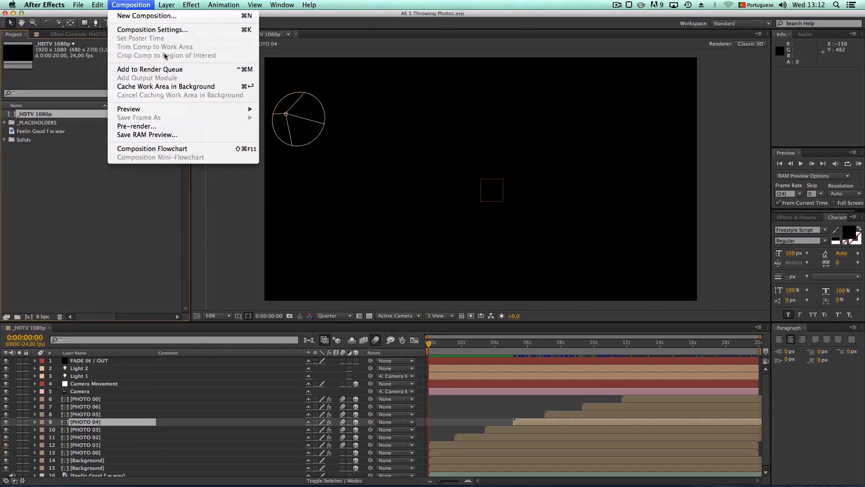
{"action": "left_click", "coordinate": [165, 69]}
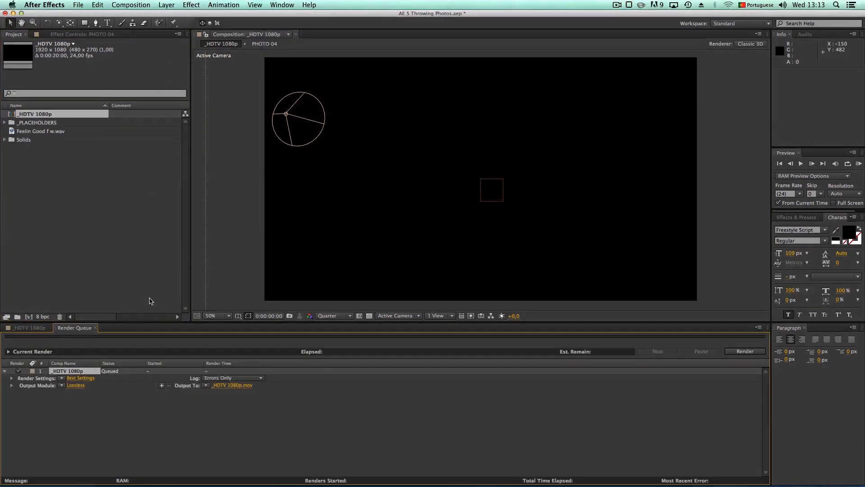
Review the quality and resolution choices in the render settings of the queued _HDTV 1080p, and dismiss the settings
{"action": "left_click", "coordinate": [81, 378]}
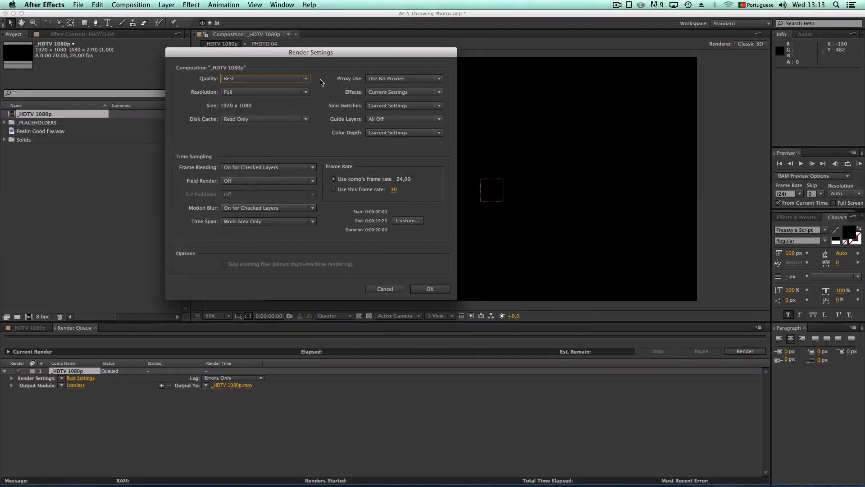
{"action": "left_click", "coordinate": [307, 79]}
{"action": "left_click", "coordinate": [308, 79]}
{"action": "left_click", "coordinate": [258, 92]}
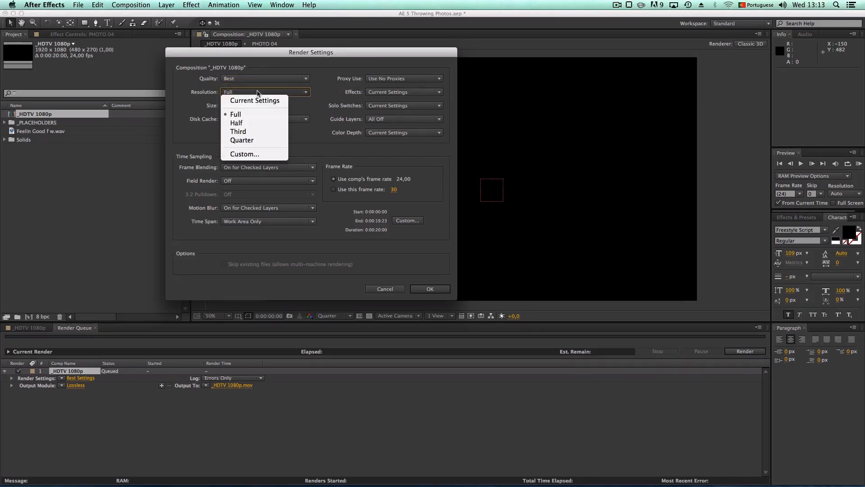
{"action": "left_click", "coordinate": [304, 91]}
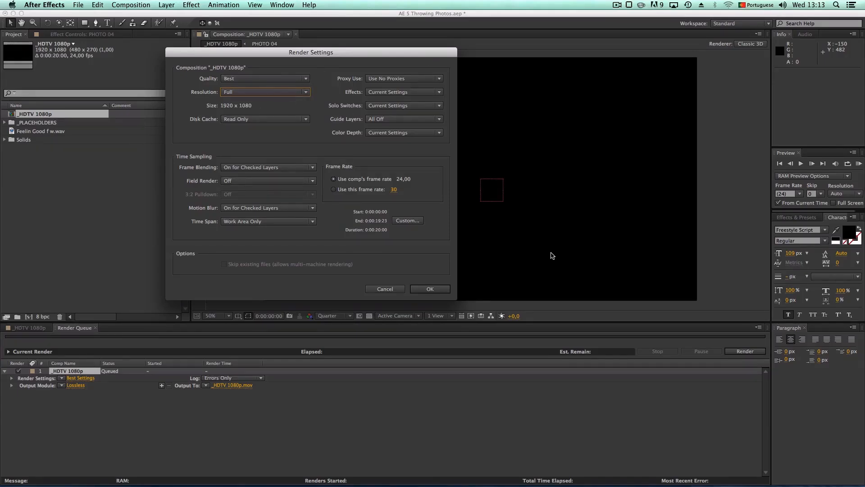
{"action": "left_click", "coordinate": [384, 289]}
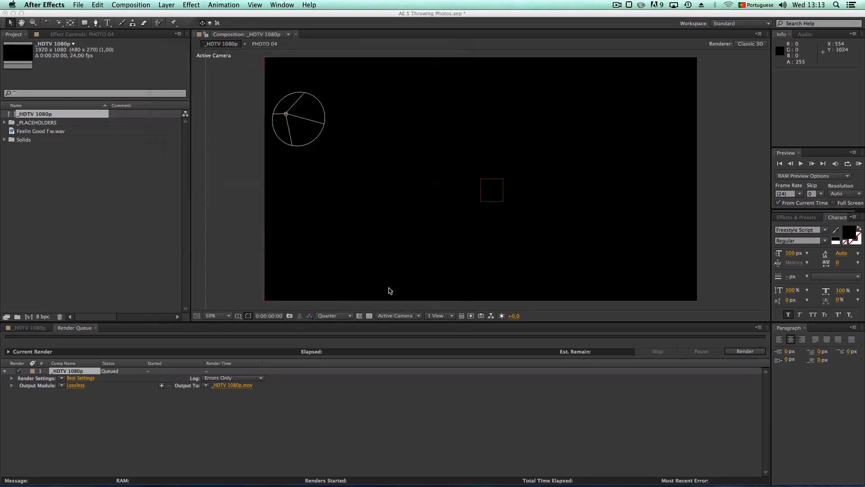
Open the output module settings of the queued _HDTV 1080p and try H.264 as the QuickTime video codec
{"action": "left_click", "coordinate": [75, 385]}
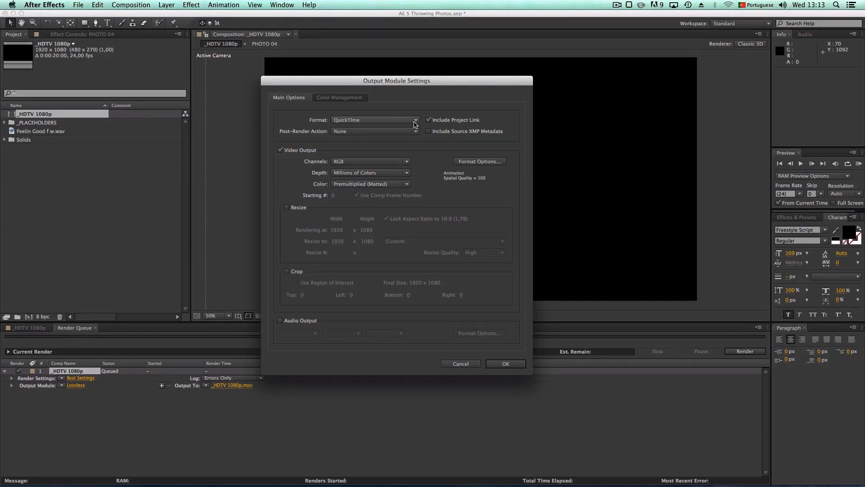
{"action": "left_click", "coordinate": [479, 163]}
{"action": "left_click", "coordinate": [411, 132]}
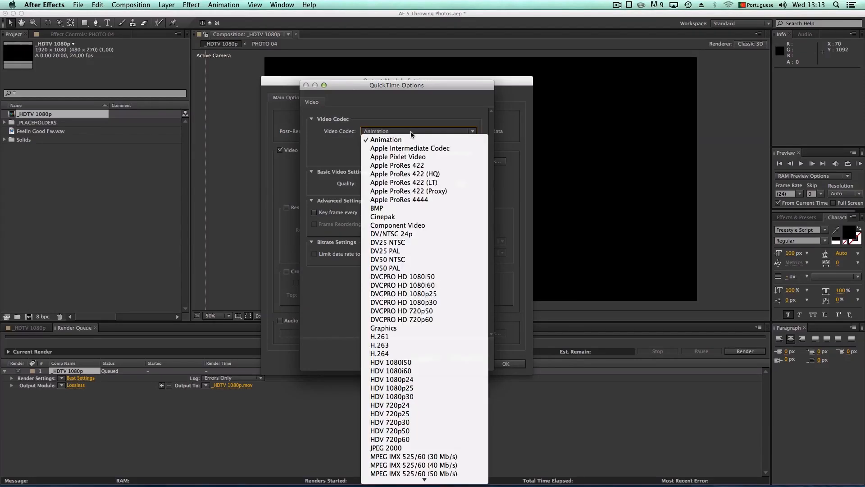
{"action": "left_click", "coordinate": [384, 354]}
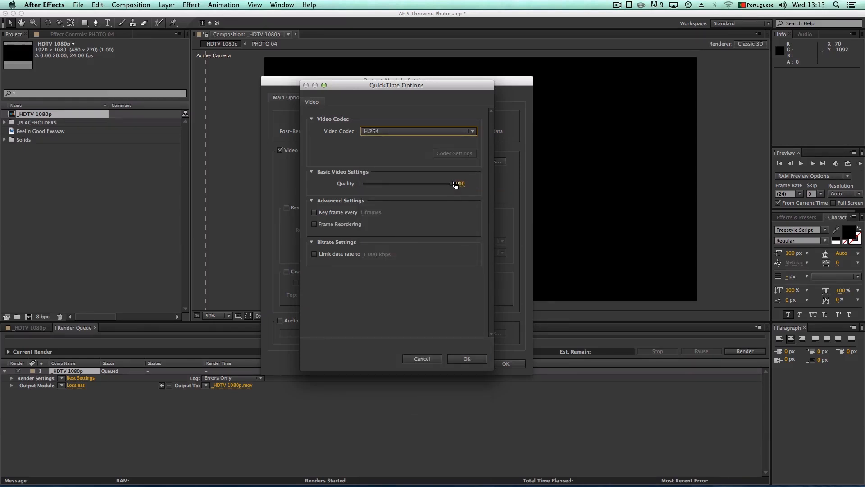
{"action": "left_click", "coordinate": [436, 360]}
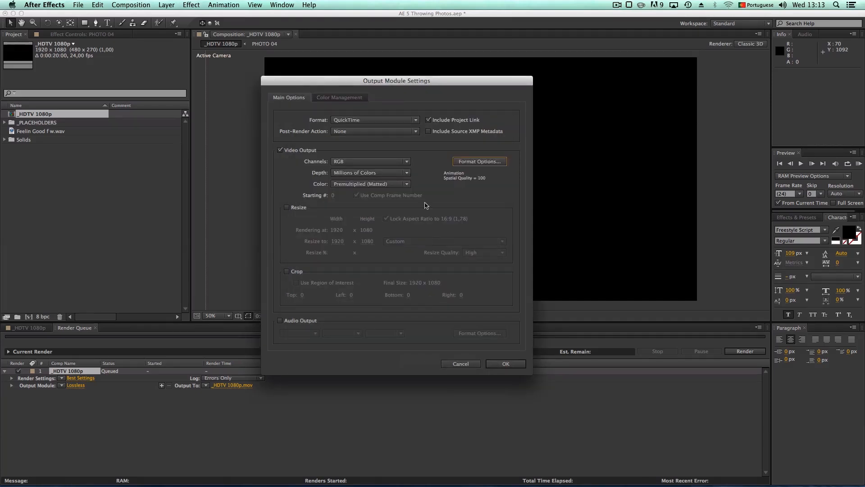
Set the output format to H.264 with both the target and the maximum bitrate at 15 Mbps
{"action": "left_click", "coordinate": [378, 124]}
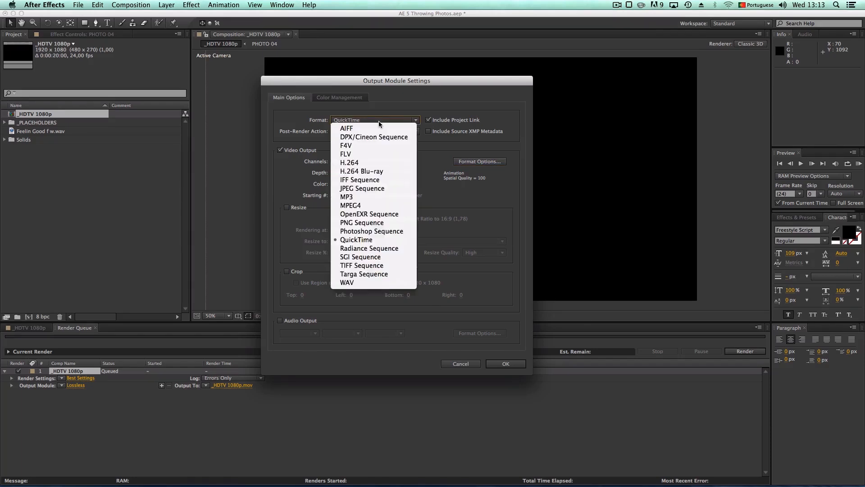
{"action": "left_click", "coordinate": [367, 163]}
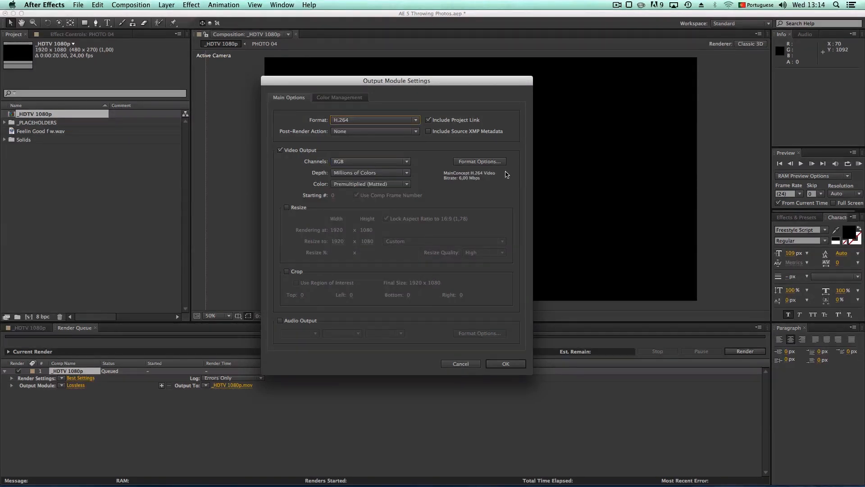
{"action": "left_click", "coordinate": [481, 162]}
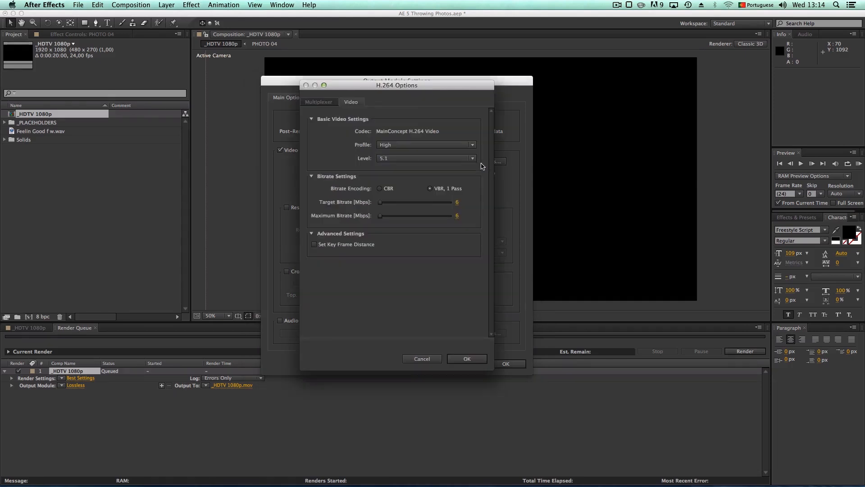
{"action": "left_click", "coordinate": [457, 202]}
{"action": "type", "text": "10"}
{"action": "left_click", "coordinate": [460, 217]}
{"action": "left_click", "coordinate": [383, 204]}
{"action": "mouse_move", "coordinate": [383, 204]}
{"action": "left_mouse_down"}
{"action": "mouse_move", "coordinate": [449, 204]}
{"action": "mouse_move", "coordinate": [383, 204]}
{"action": "left_mouse_up"}
{"action": "left_click", "coordinate": [462, 204]}
{"action": "type", "text": "15"}
{"action": "key", "text": "Return"}
{"action": "left_click", "coordinate": [458, 216]}
{"action": "type", "text": "15"}
{"action": "key", "text": "Return"}
{"action": "left_click", "coordinate": [464, 359]}
Enable audio output for the H.264 render and accept the output module settings
{"action": "left_click", "coordinate": [301, 322]}
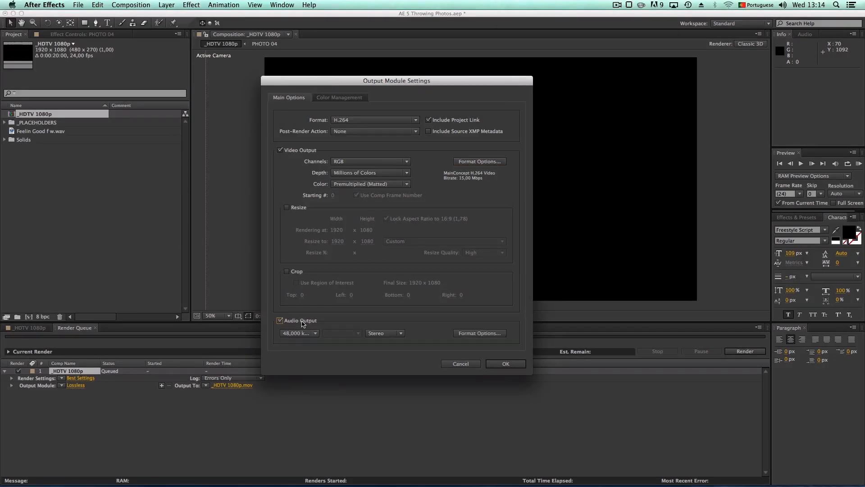
{"action": "left_click", "coordinate": [282, 321]}
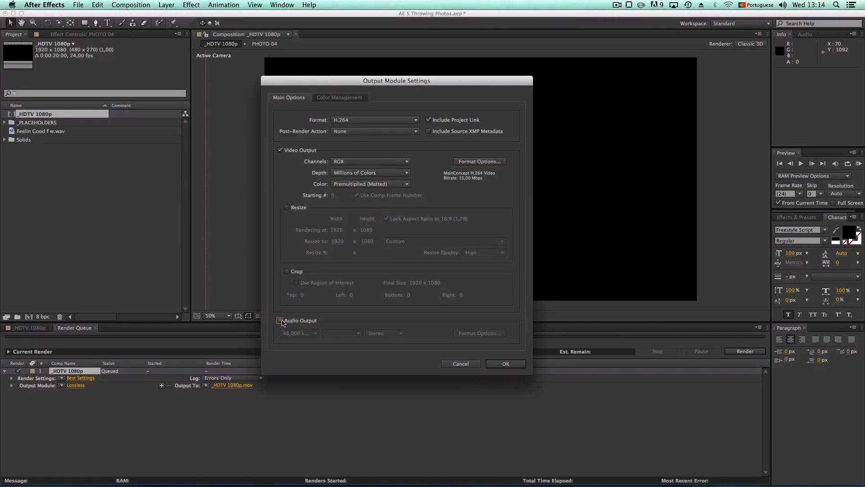
{"action": "left_click", "coordinate": [282, 322]}
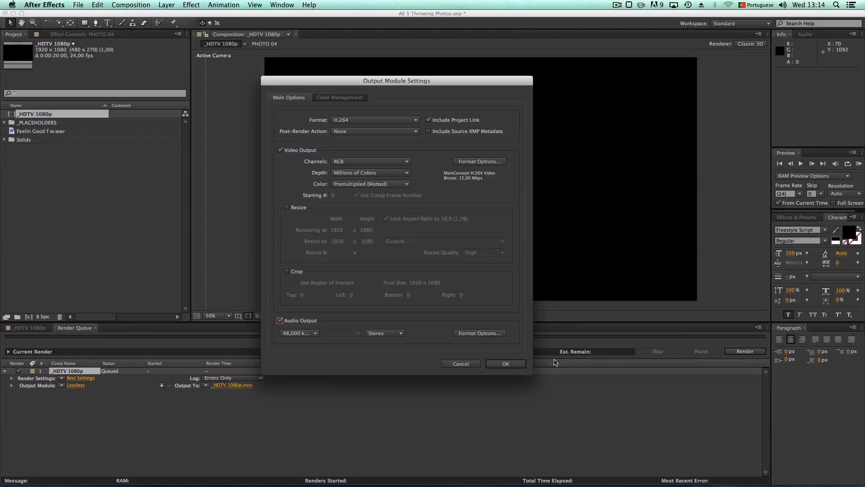
{"action": "left_click", "coordinate": [510, 365]}
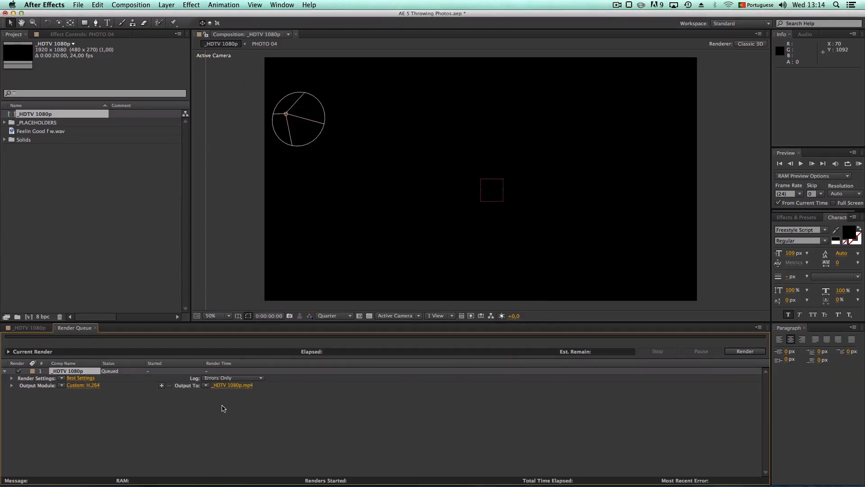
Set the render's output file to Throwing Photos Preview on the Desktop in H.264 (*.mp4) format
{"action": "left_click", "coordinate": [239, 385]}
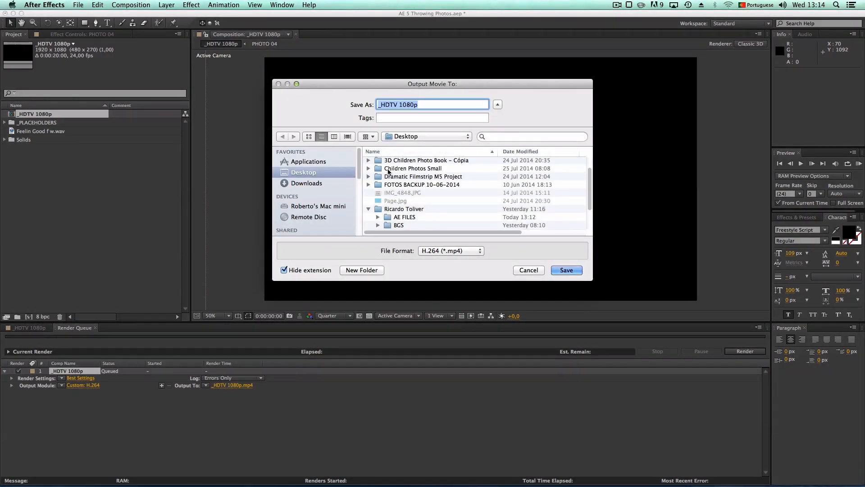
{"action": "left_click", "coordinate": [423, 104]}
{"action": "key", "text": "super+a"}
{"action": "type", "text": "Throwing Photos Preview"}
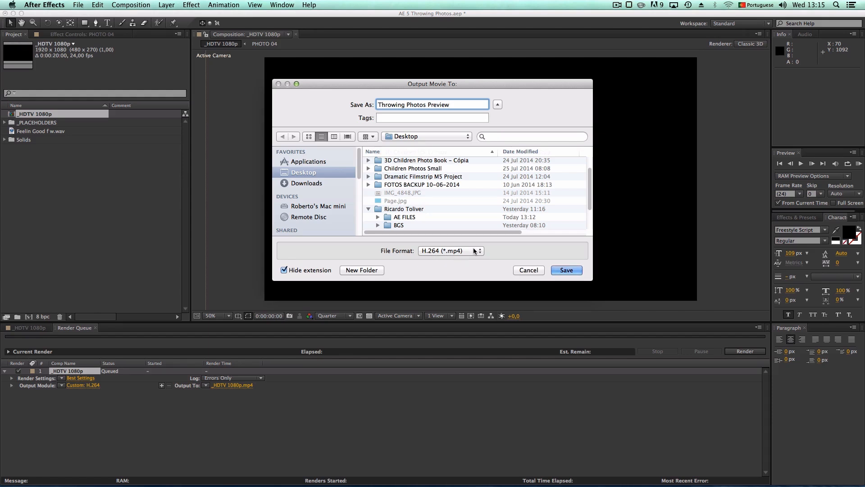
{"action": "left_click", "coordinate": [567, 270]}
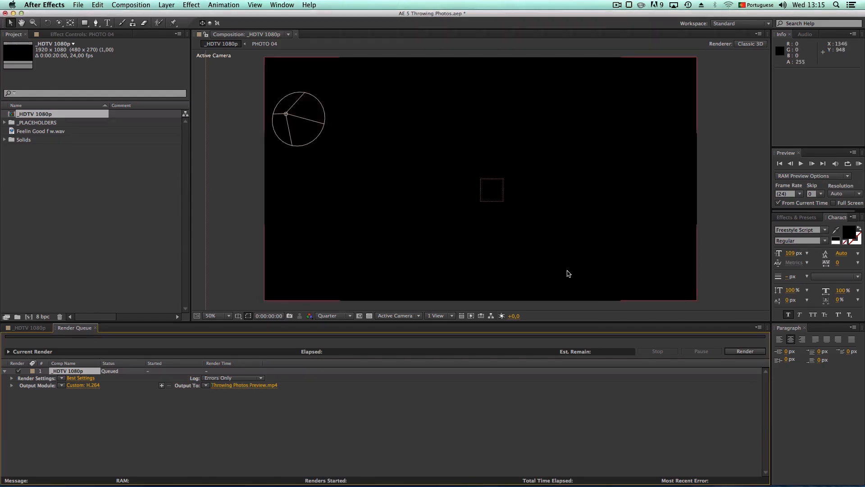
Start rendering the queued _HDTV 1080p composition and switch to Firefox
{"action": "left_click", "coordinate": [746, 352]}
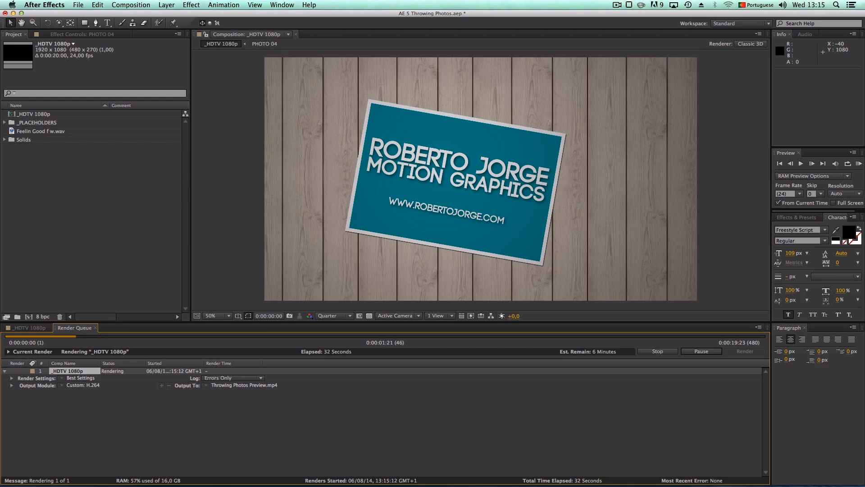
{"action": "key", "text": "super+Tab"}
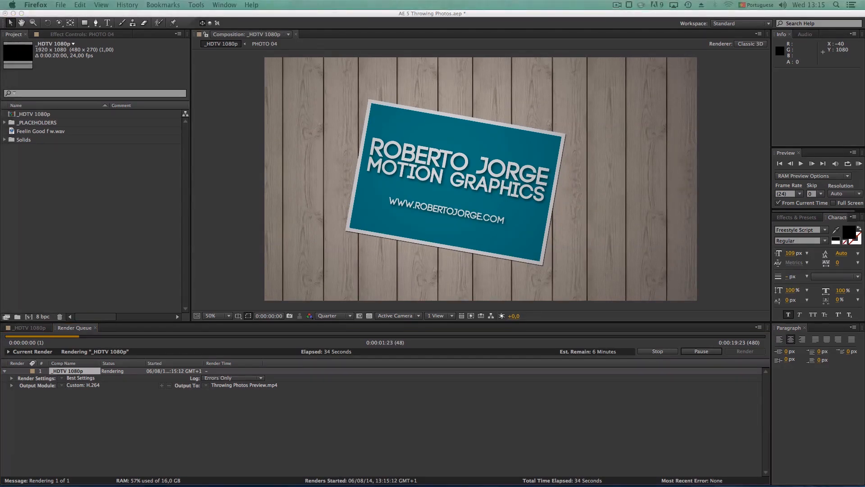